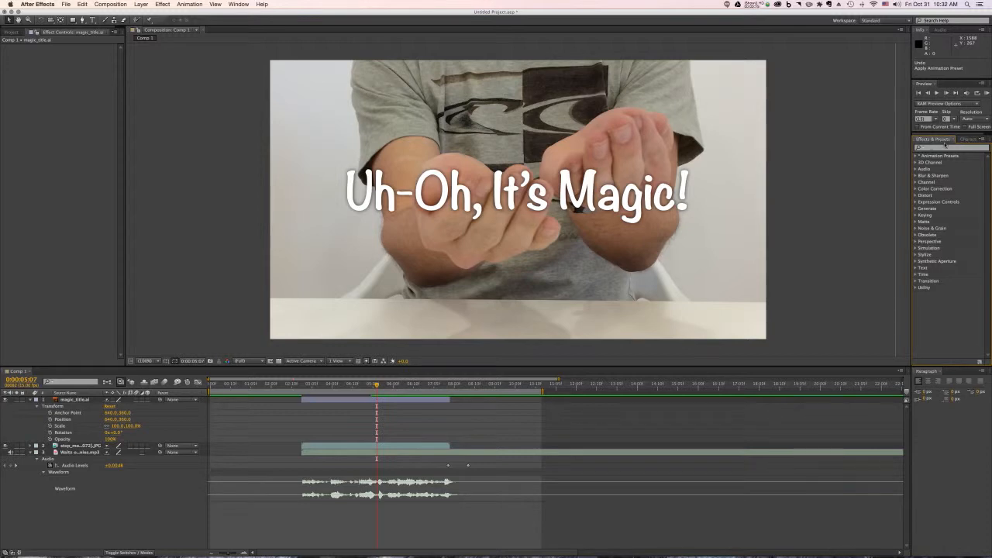
Apply the CC Blobbylize distort effect to the magic_title.ai layer and move the current time to 0:00:03:00, where the title starts.
{"action": "left_click", "coordinate": [915, 196]}
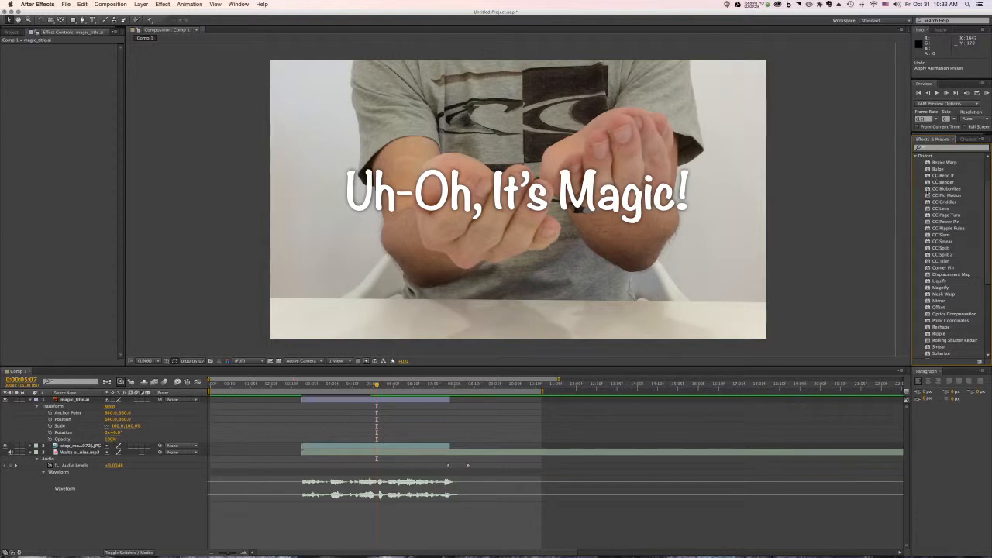
{"action": "left_click_drag", "start_coordinate": [926, 190], "coordinate": [395, 402]}
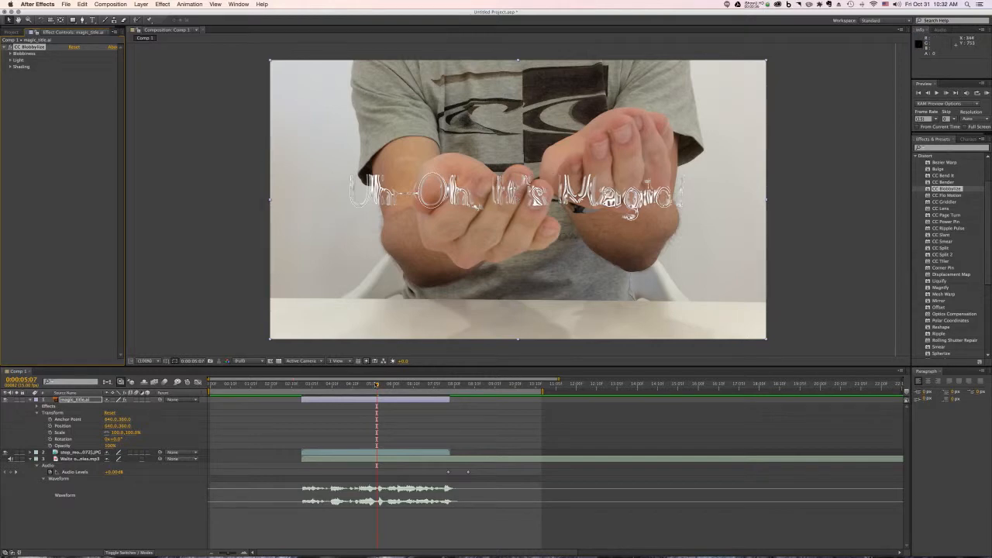
{"action": "left_click_drag", "start_coordinate": [368, 384], "coordinate": [348, 384]}
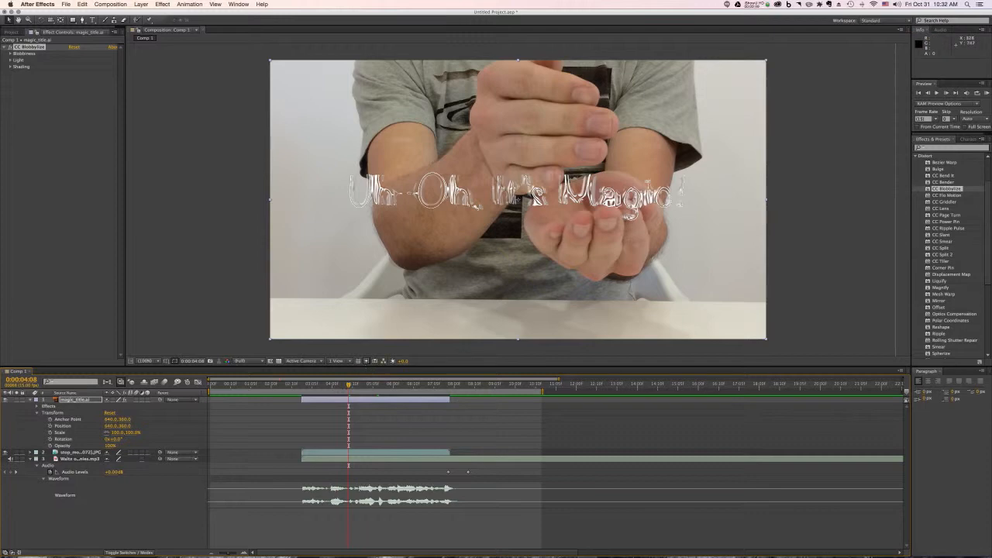
{"action": "left_click_drag", "start_coordinate": [348, 386], "coordinate": [301, 386]}
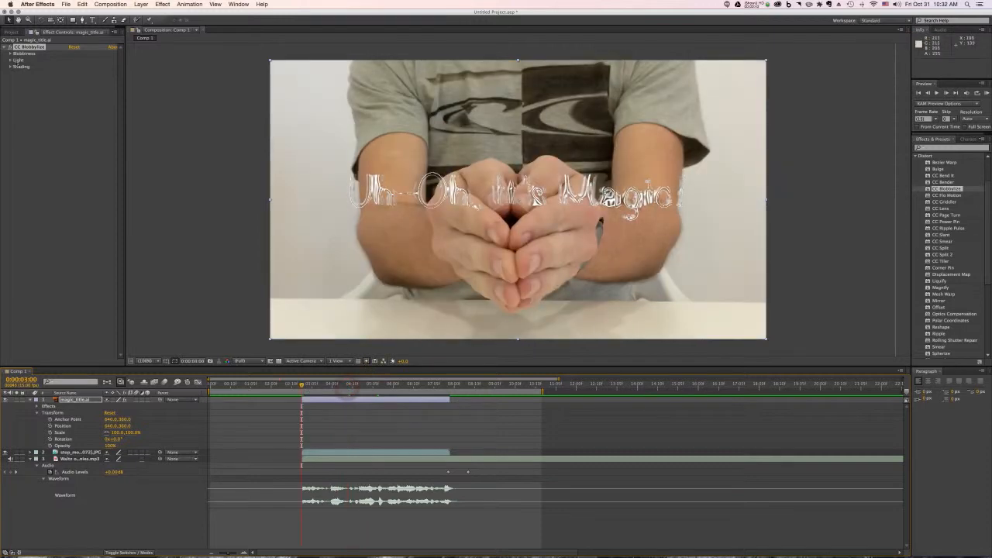
Expand the effect's Blobbiness and Light groups, setting Softness to 6.1 and Cut Away to 0.0.
{"action": "left_click", "coordinate": [9, 54]}
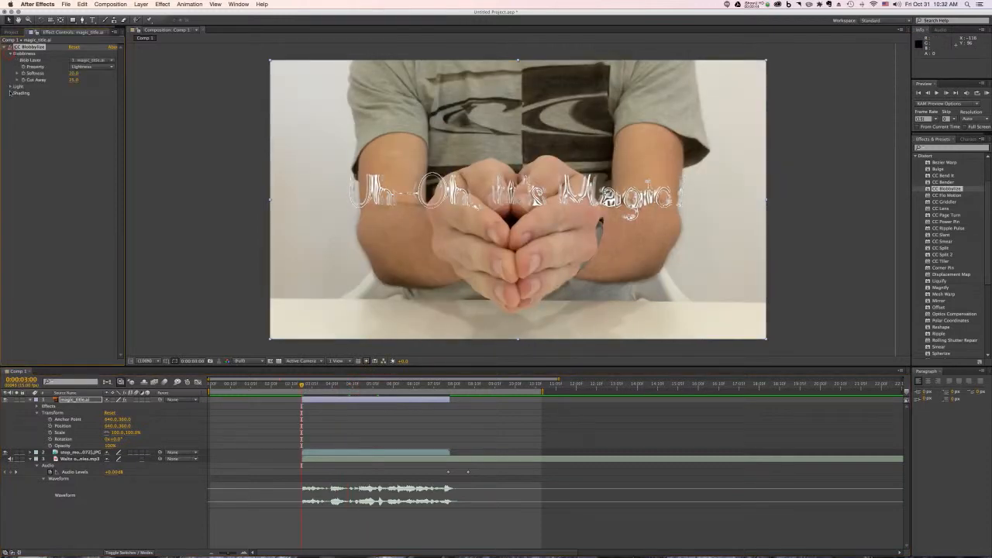
{"action": "left_click", "coordinate": [11, 87]}
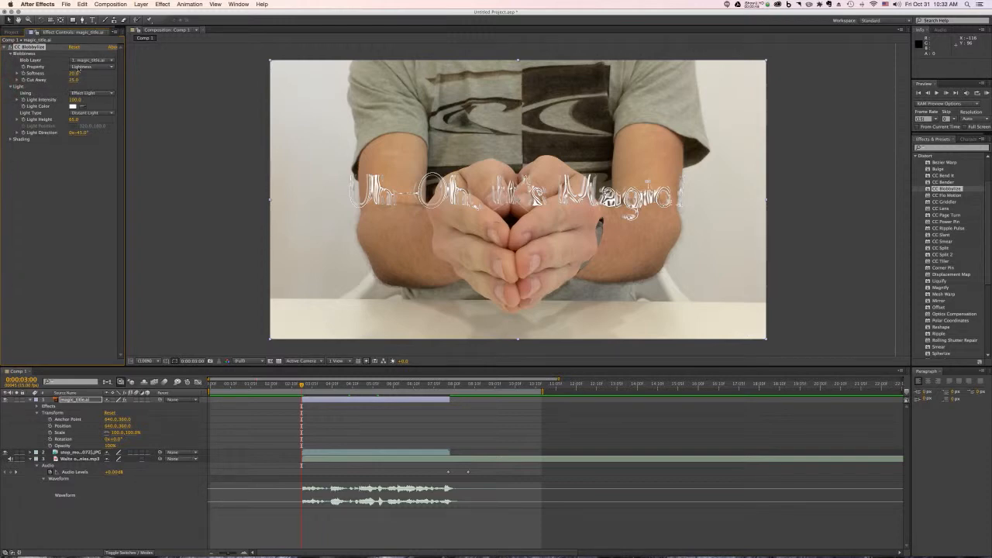
{"action": "left_click", "coordinate": [79, 68]}
{"action": "left_click", "coordinate": [77, 73]}
{"action": "mouse_move", "coordinate": [75, 80]}
{"action": "left_mouse_down"}
{"action": "mouse_move", "coordinate": [55, 80]}
{"action": "mouse_move", "coordinate": [92, 80]}
{"action": "mouse_move", "coordinate": [73, 80]}
{"action": "left_mouse_up"}
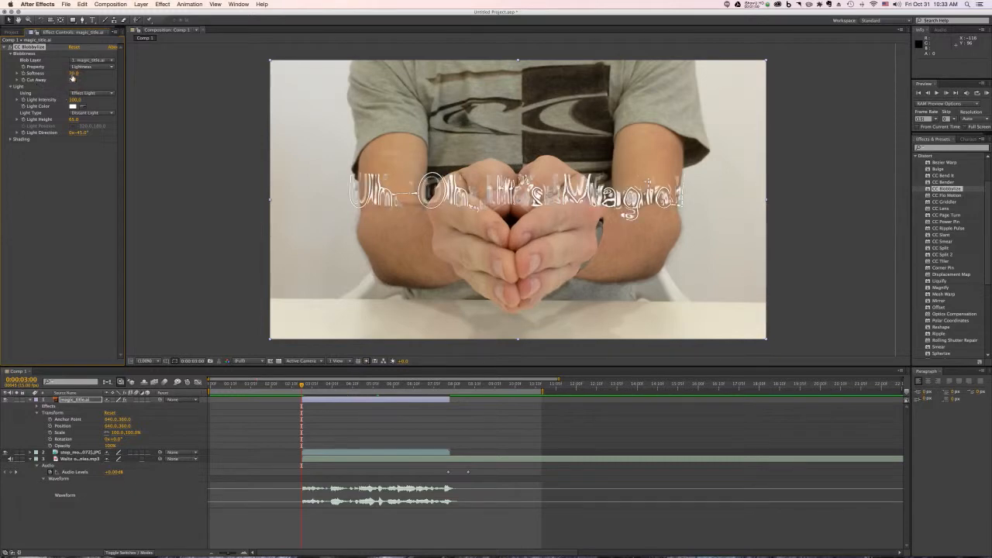
{"action": "left_click_drag", "start_coordinate": [72, 74], "coordinate": [502, 83]}
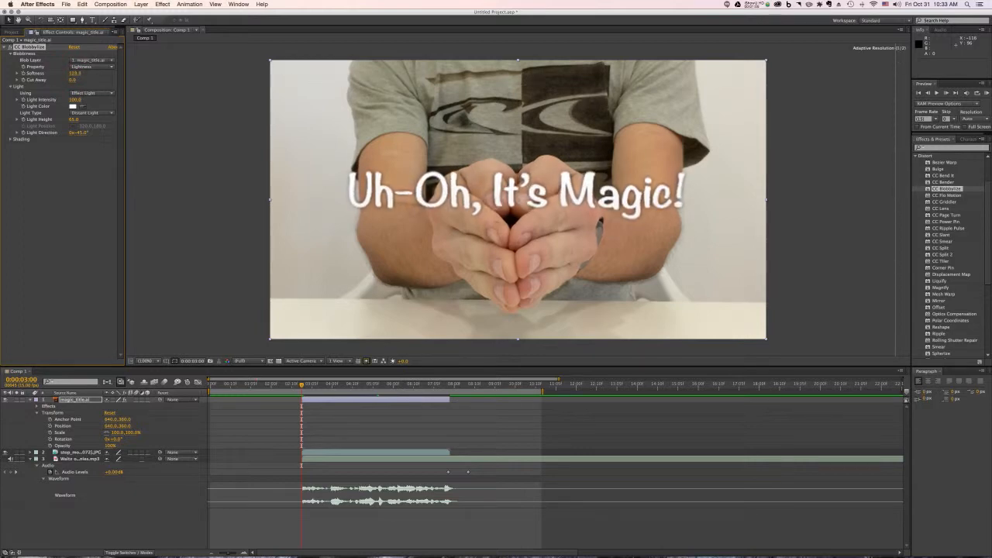
{"action": "left_click_drag", "start_coordinate": [571, 87], "coordinate": [72, 110]}
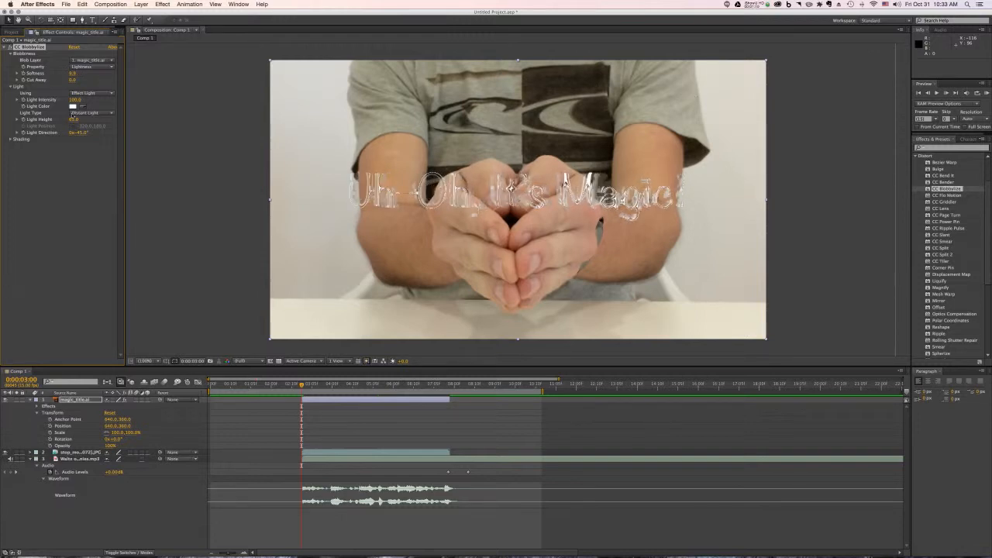
{"action": "left_click_drag", "start_coordinate": [75, 75], "coordinate": [71, 73]}
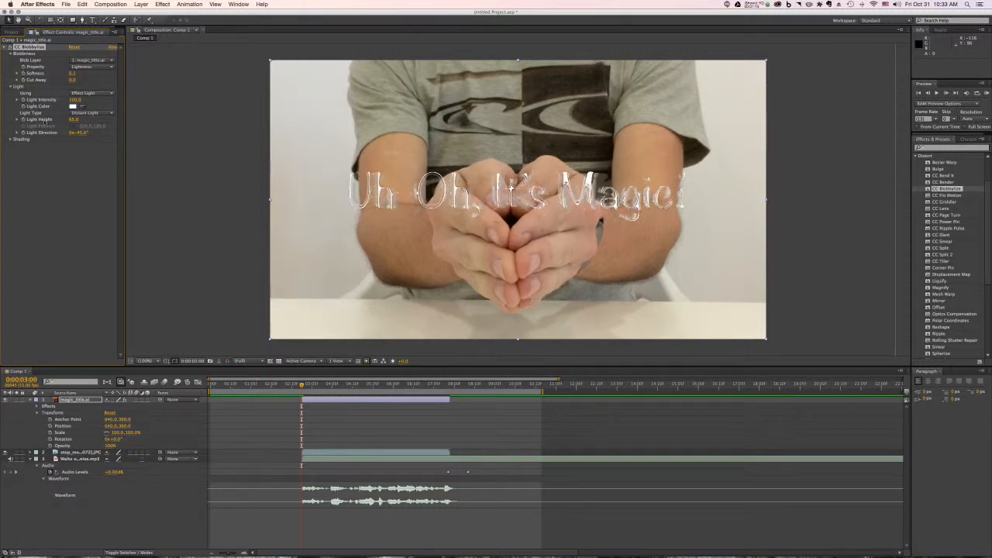
Try a bright red as the effect's Light Color.
{"action": "left_click", "coordinate": [73, 106]}
{"action": "left_click", "coordinate": [501, 248]}
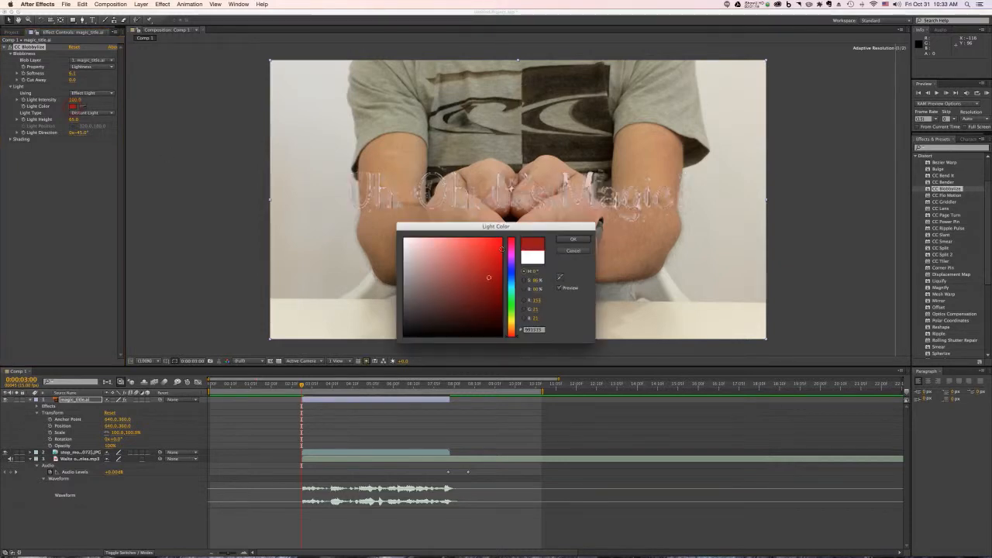
{"action": "left_click", "coordinate": [572, 240]}
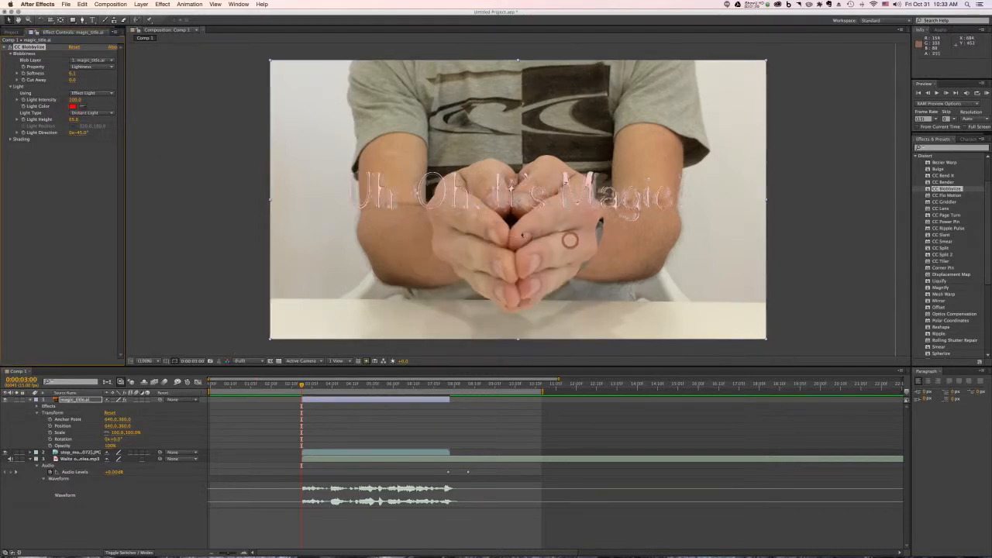
Try Point Light as the effect's Light Type with a negative Light Height.
{"action": "left_click", "coordinate": [82, 114]}
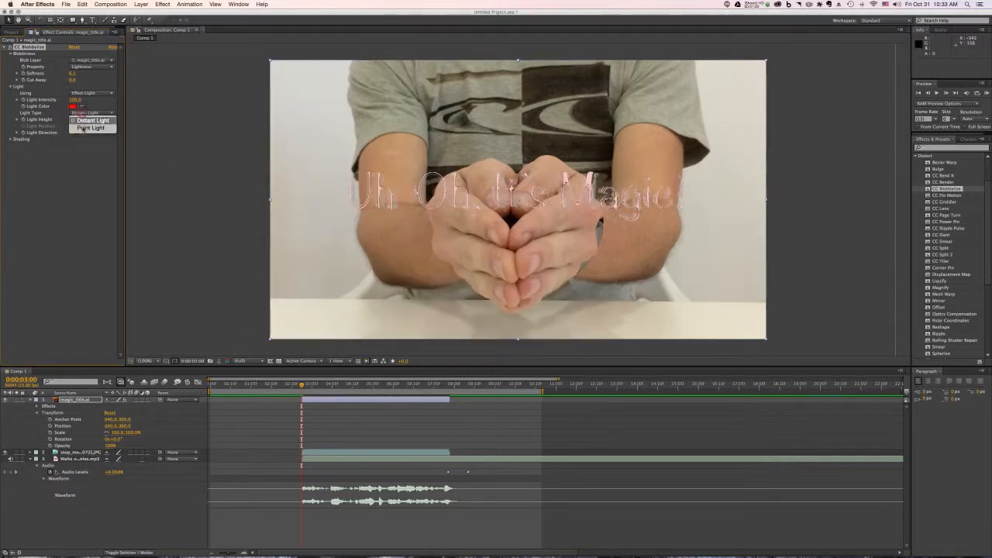
{"action": "left_click", "coordinate": [84, 121]}
{"action": "left_click_drag", "start_coordinate": [83, 120], "coordinate": [70, 124]}
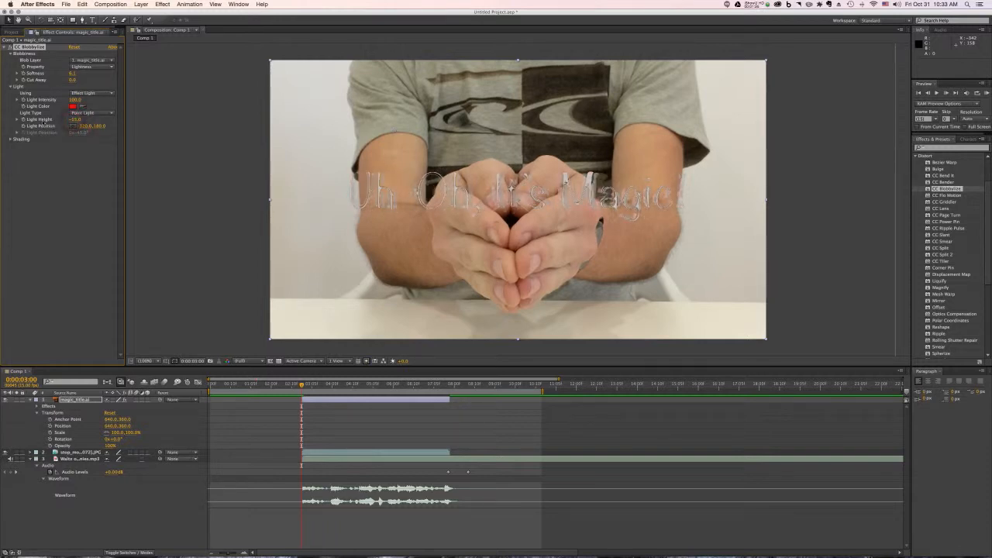
Undo the Light Height, Light Type and Light Color changes.
{"action": "key", "text": "super+z"}
{"action": "key", "text": "super+z"}
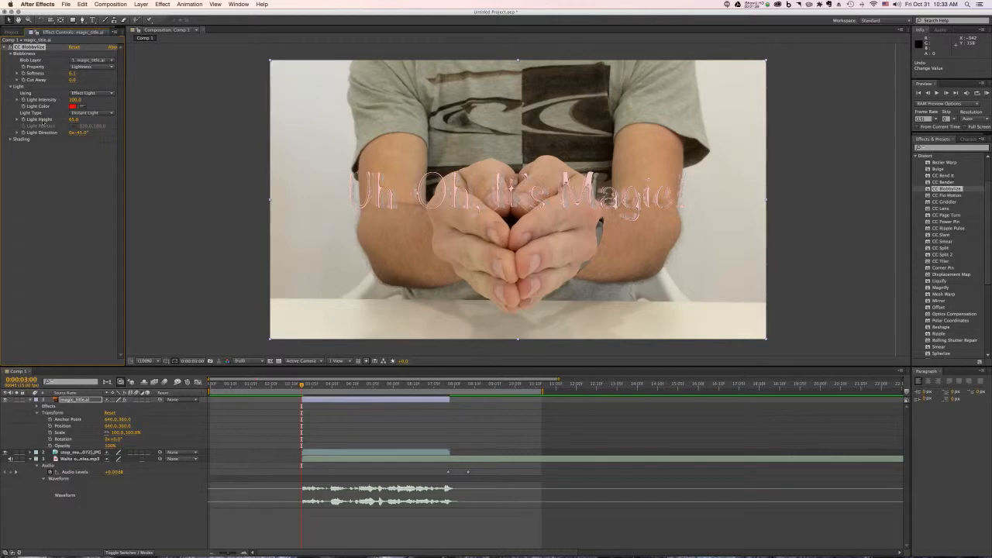
{"action": "key", "text": "super+z"}
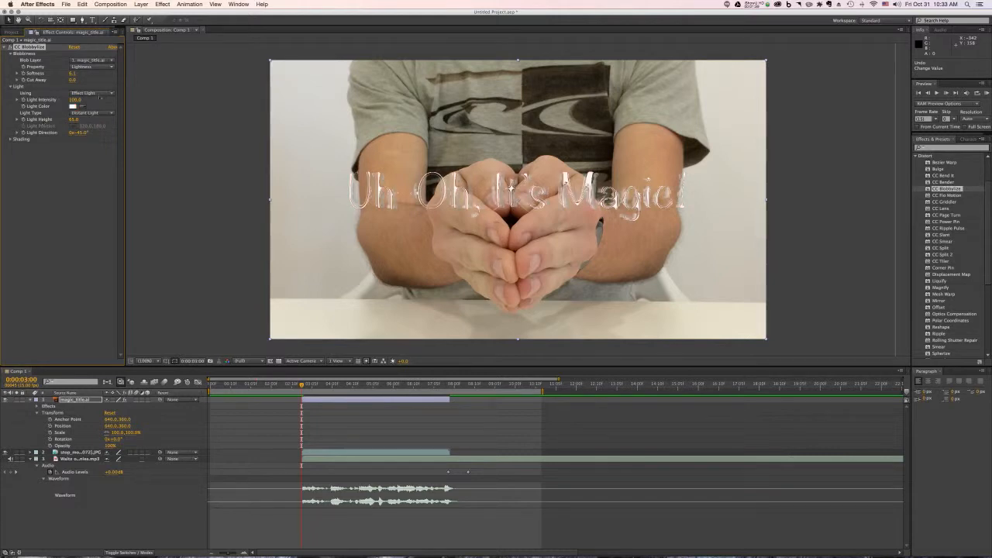
Try lowering the effect's Light Intensity and undo the change, closing the Light group.
{"action": "left_click_drag", "start_coordinate": [75, 100], "coordinate": [70, 101]}
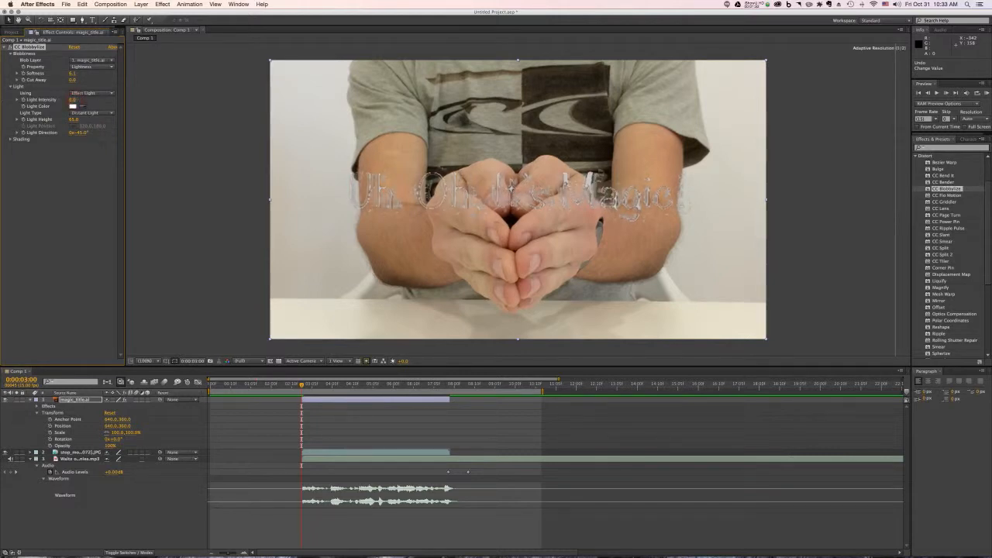
{"action": "key", "text": "super+z"}
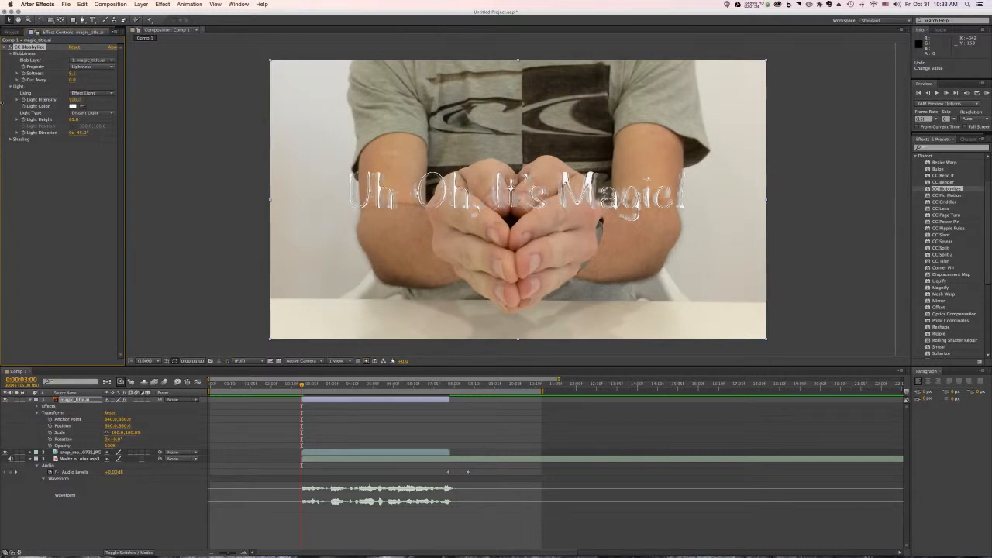
{"action": "left_click", "coordinate": [10, 87]}
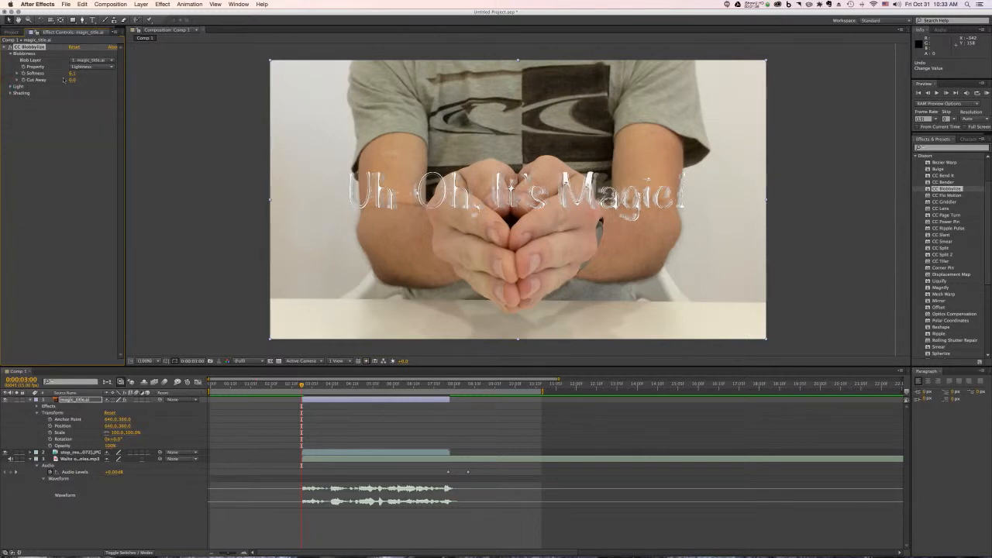
Keyframe Softness at 0:00:03:00 with its current value and set it to 100 at 0:00:04:06.
{"action": "left_click", "coordinate": [17, 73]}
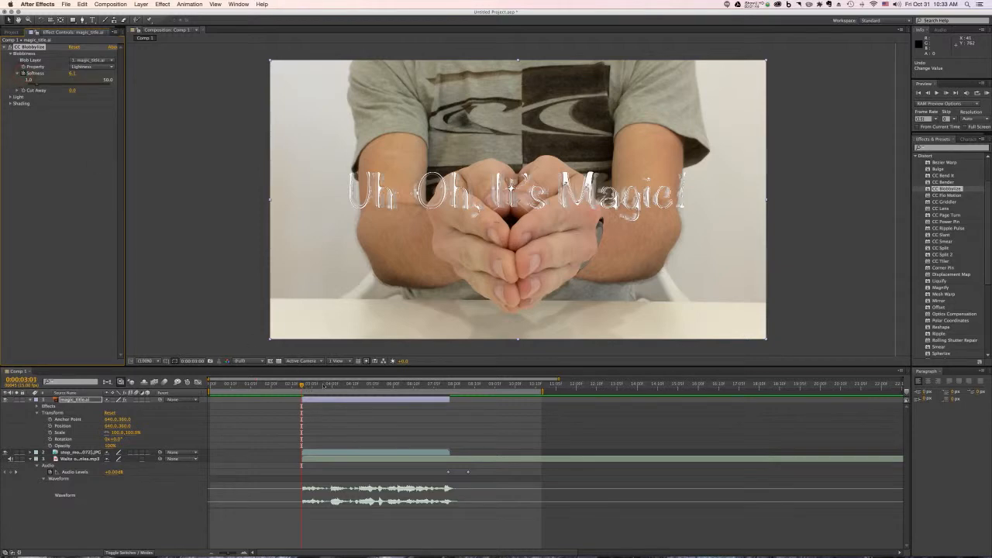
{"action": "left_click_drag", "start_coordinate": [324, 385], "coordinate": [344, 385]}
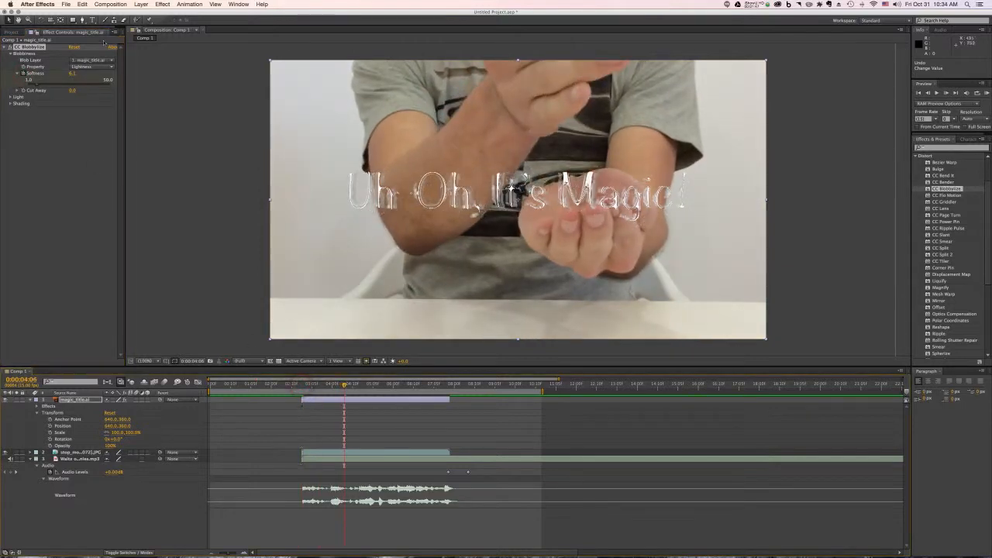
{"action": "left_click", "coordinate": [73, 75]}
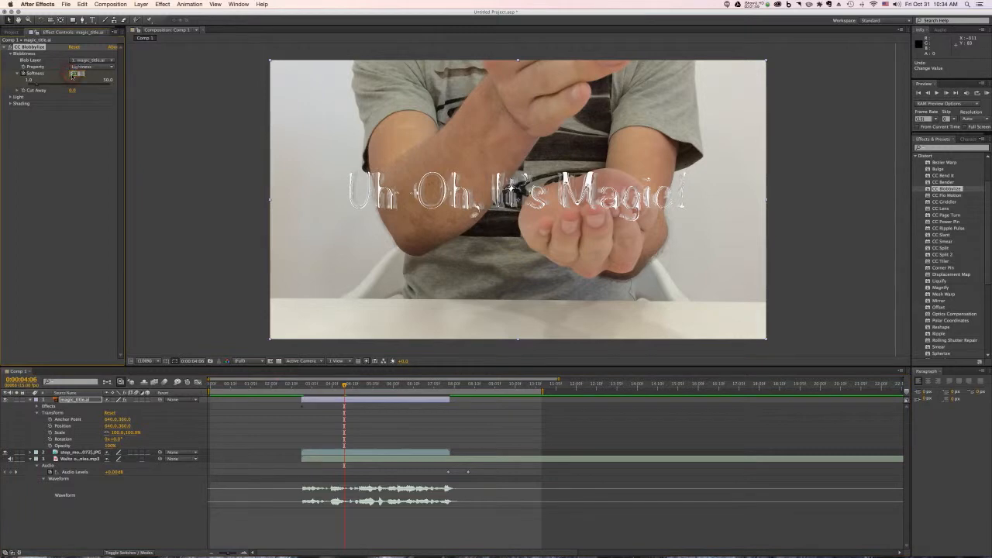
{"action": "type", "text": "100"}
{"action": "key", "text": "Return"}
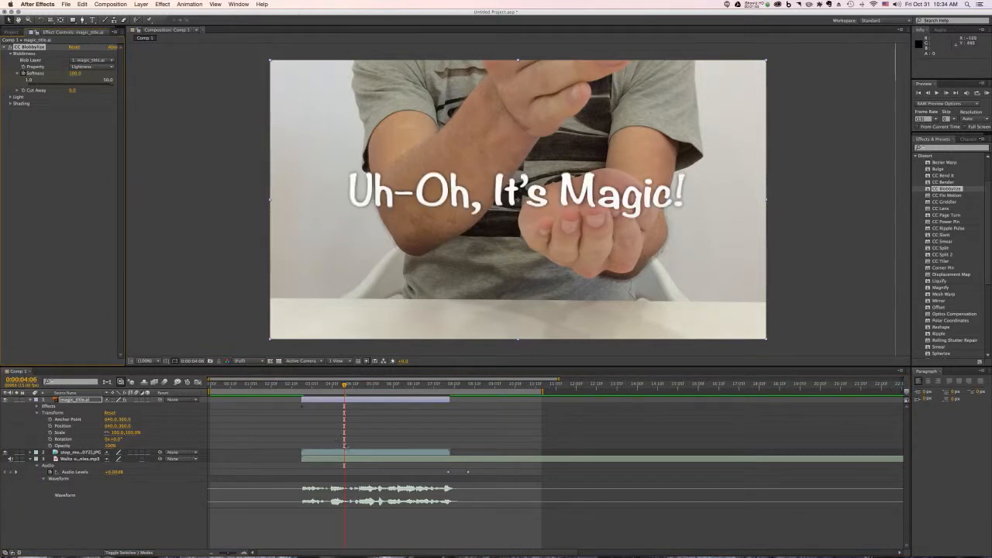
Play a RAM preview of the title's Softness animation with the current time placed at 0:00:02:13.
{"action": "key", "text": "space"}
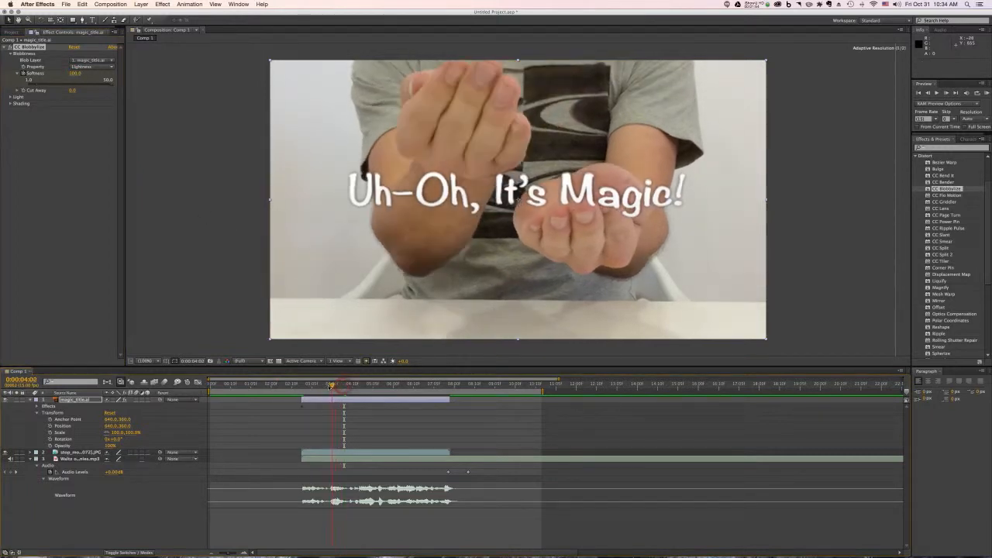
{"action": "left_click_drag", "start_coordinate": [307, 386], "coordinate": [298, 386]}
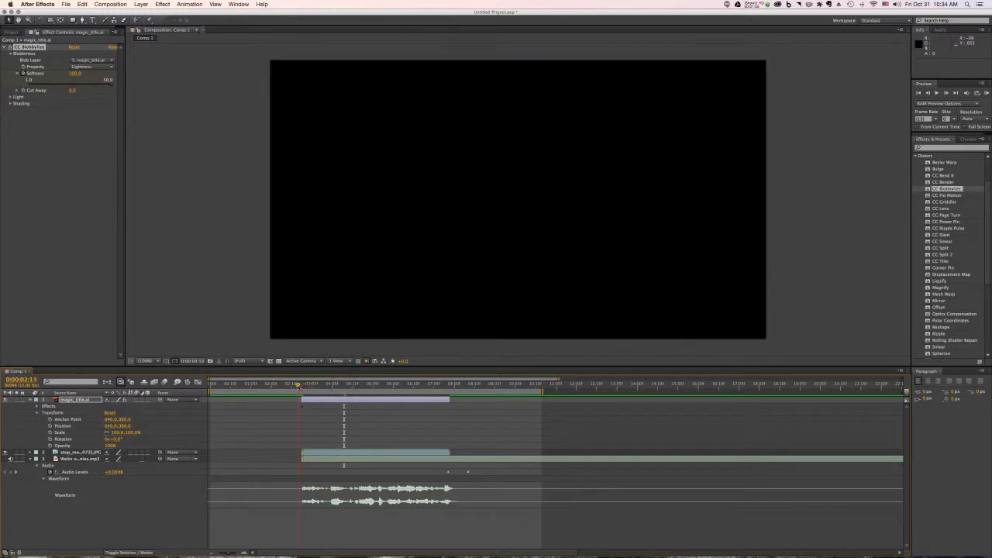
{"action": "left_click", "coordinate": [987, 93]}
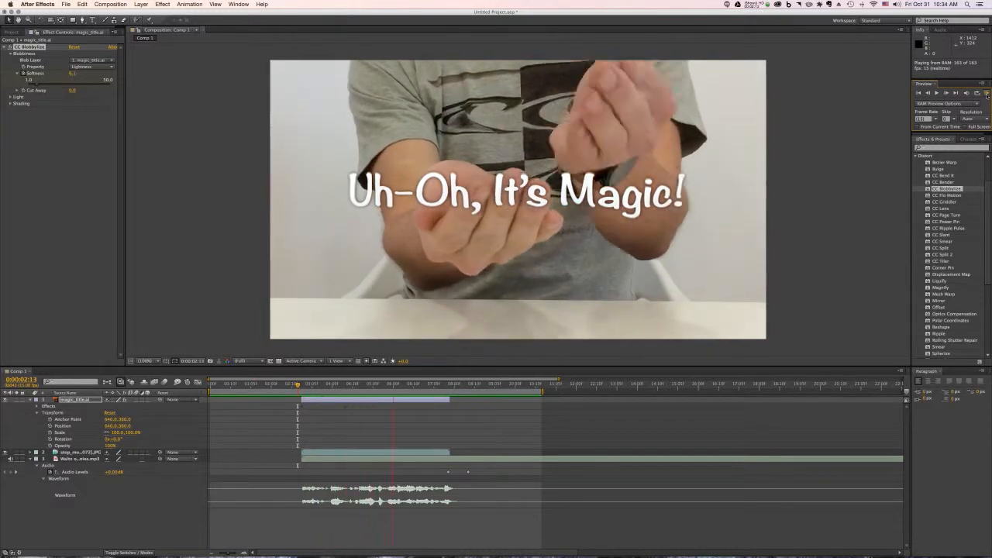
{"action": "key", "text": "space"}
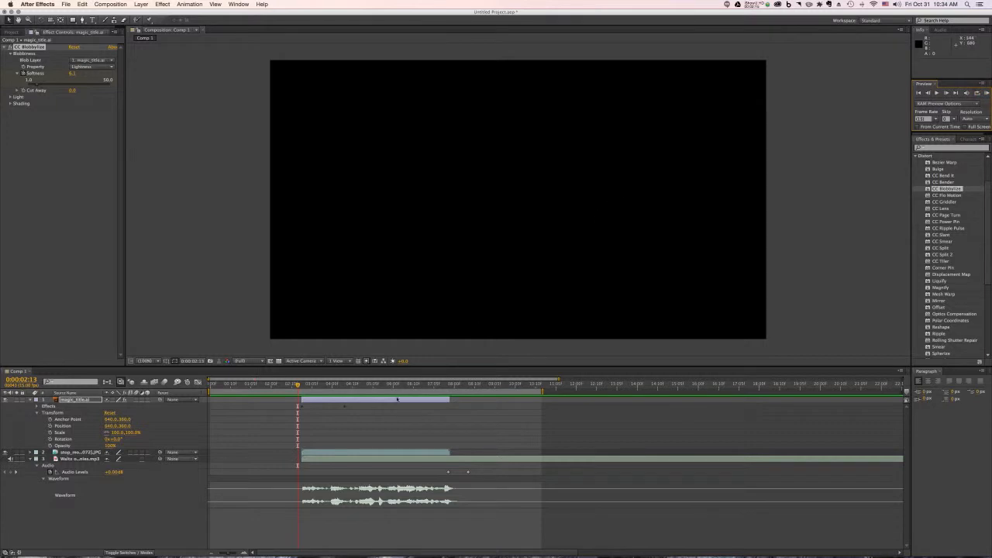
Expand the title layer's CC Blobbylize effect and its Blobbiness group in the timeline to reveal the Softness keyframes.
{"action": "left_click", "coordinate": [346, 410]}
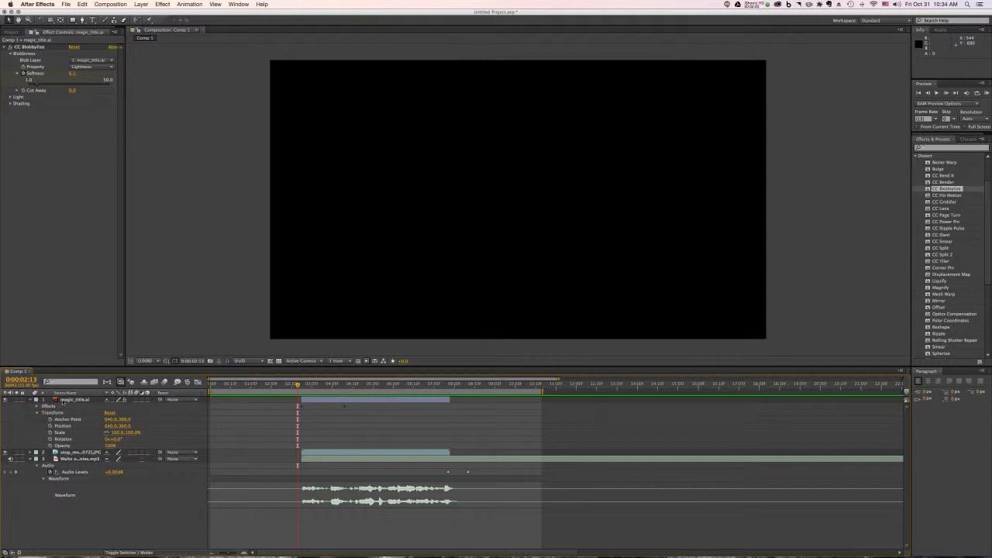
{"action": "left_click", "coordinate": [37, 406]}
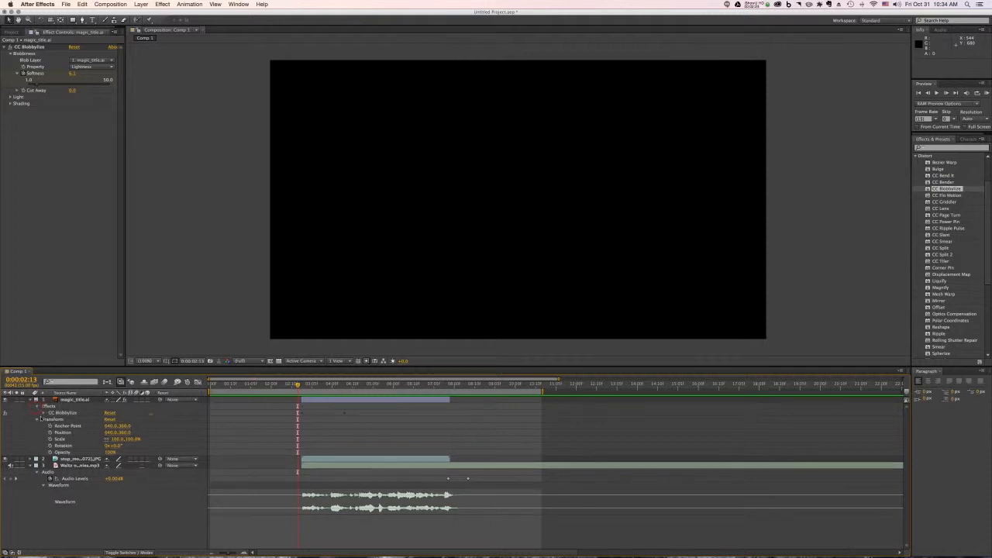
{"action": "left_click", "coordinate": [43, 413]}
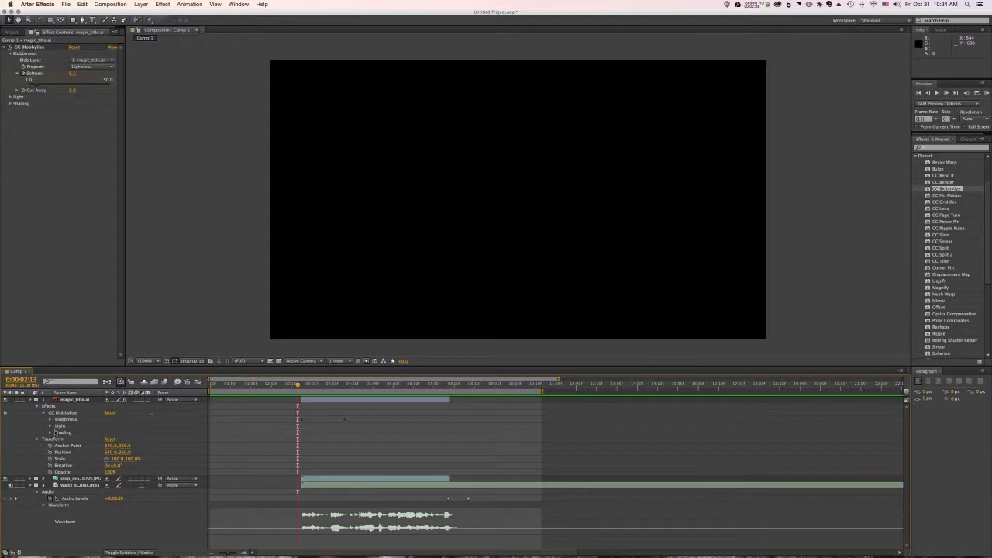
{"action": "left_click", "coordinate": [50, 419]}
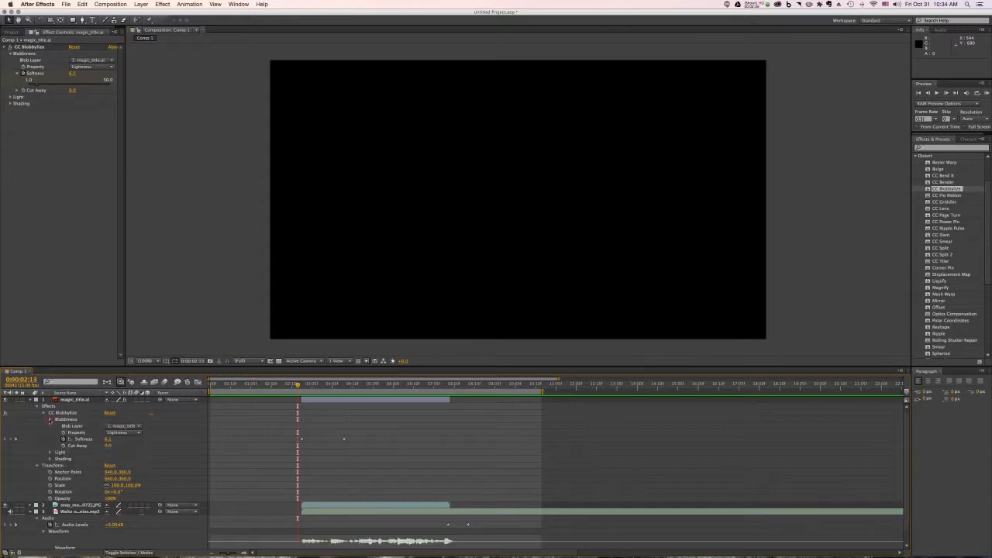
Try moving the first Softness keyframe along the timeline and undo the move.
{"action": "left_click", "coordinate": [302, 439]}
{"action": "mouse_move", "coordinate": [301, 441]}
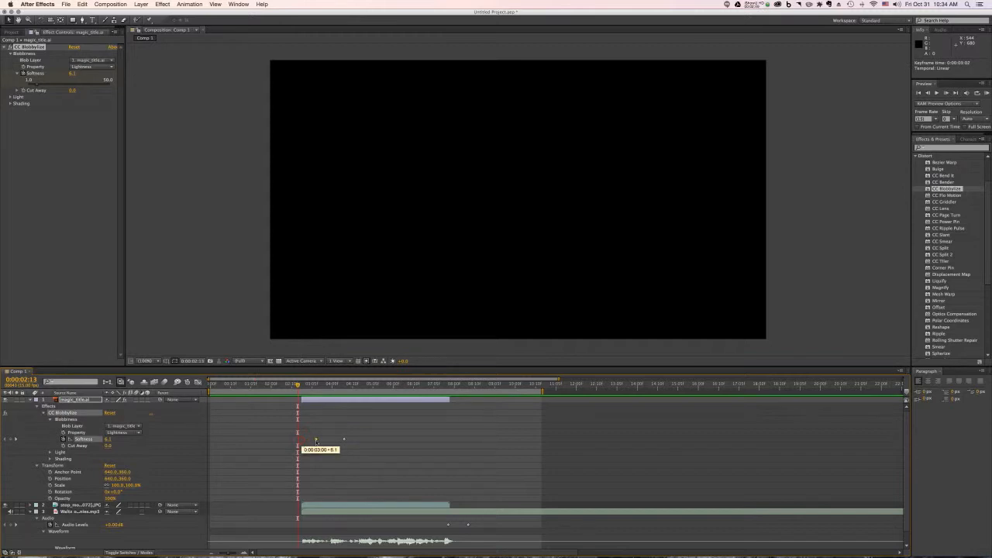
{"action": "left_click_drag", "start_coordinate": [315, 441], "coordinate": [299, 440]}
{"action": "key", "text": "super+z"}
Copy the first Softness keyframe and paste it near the title's end at 0:00:07:12.
{"action": "left_click", "coordinate": [302, 439]}
{"action": "key", "text": "super+c"}
{"action": "left_click_drag", "start_coordinate": [320, 387], "coordinate": [447, 394]}
{"action": "key", "text": "super+v"}
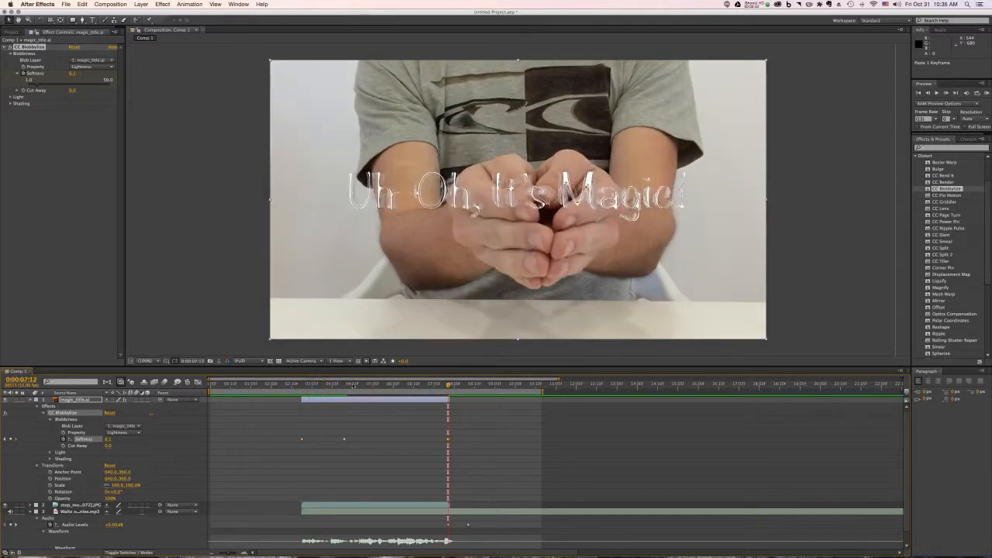
Copy the second Softness keyframe and paste it at 0:00:07:02, ahead of the title's last Softness keyframe.
{"action": "left_click", "coordinate": [351, 385]}
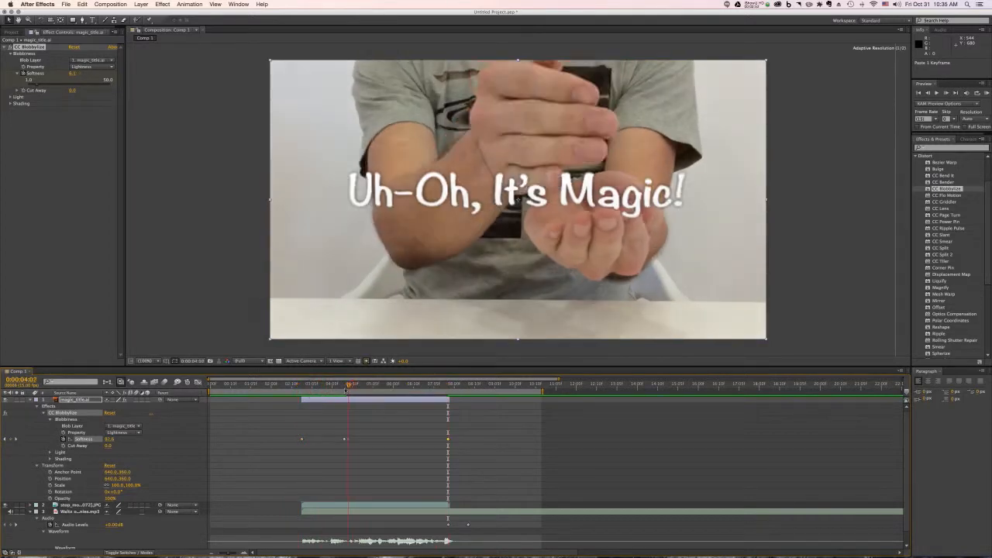
{"action": "left_click", "coordinate": [344, 439]}
{"action": "key", "text": "super+c"}
{"action": "left_click", "coordinate": [397, 385]}
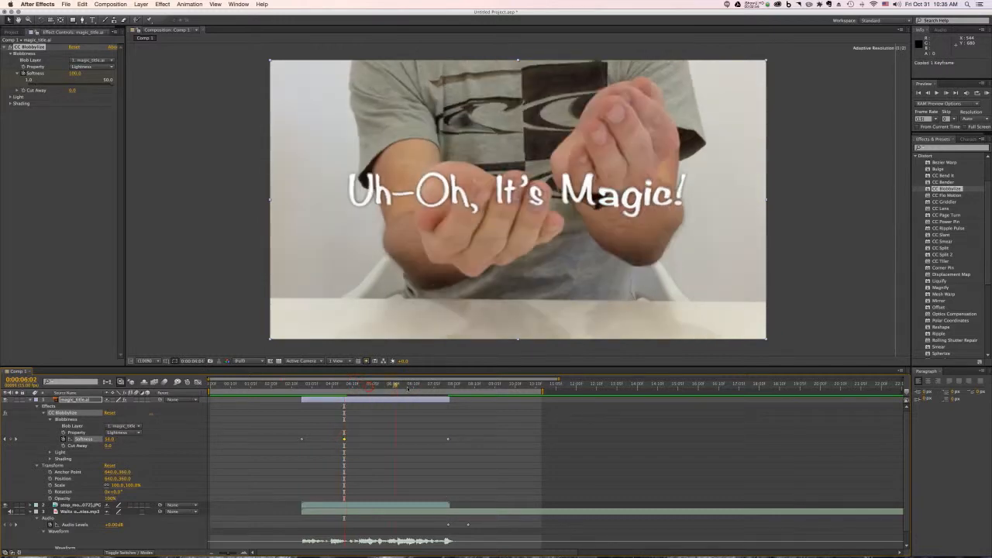
{"action": "left_click_drag", "start_coordinate": [409, 388], "coordinate": [308, 385]}
{"action": "key", "text": "super+v"}
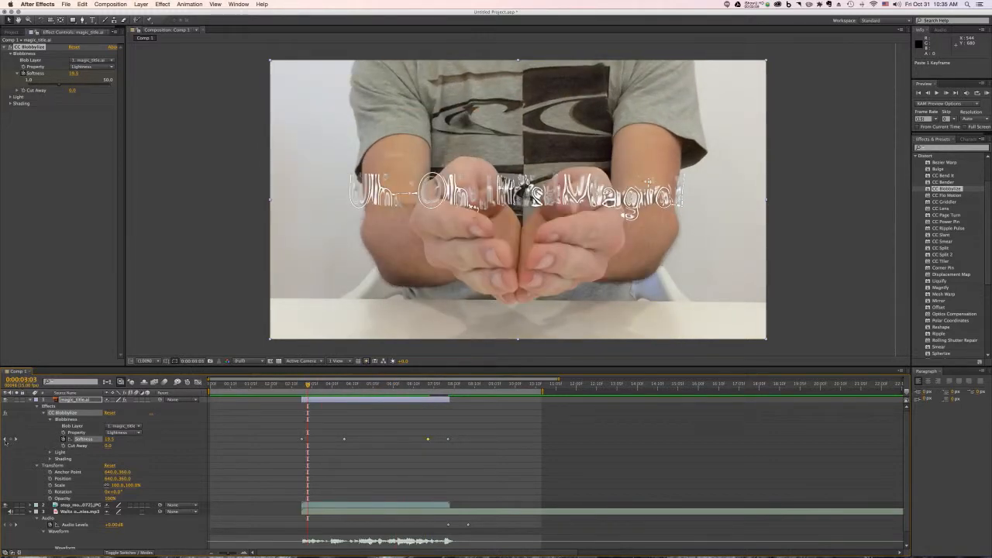
Keyframe the title's Opacity from 0% at 0:00:03:00 to 100% at 0:00:04:06 and scrub through the fade-in.
{"action": "left_click", "coordinate": [6, 439]}
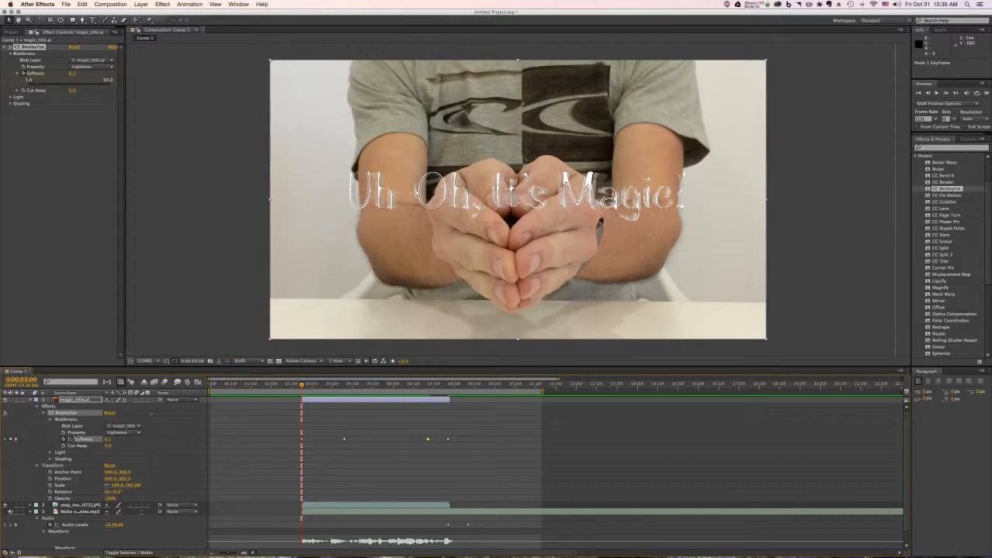
{"action": "left_click", "coordinate": [58, 498]}
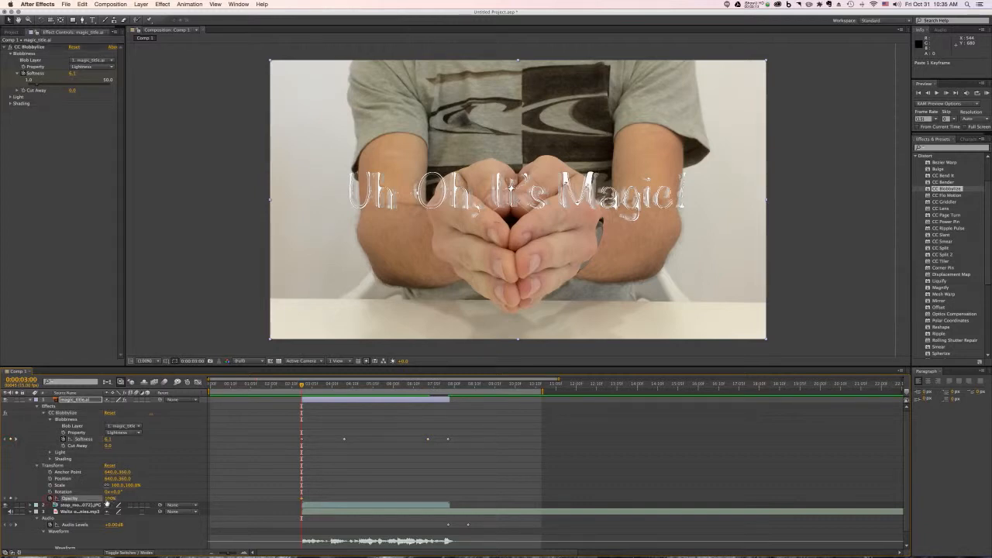
{"action": "left_click", "coordinate": [15, 440]}
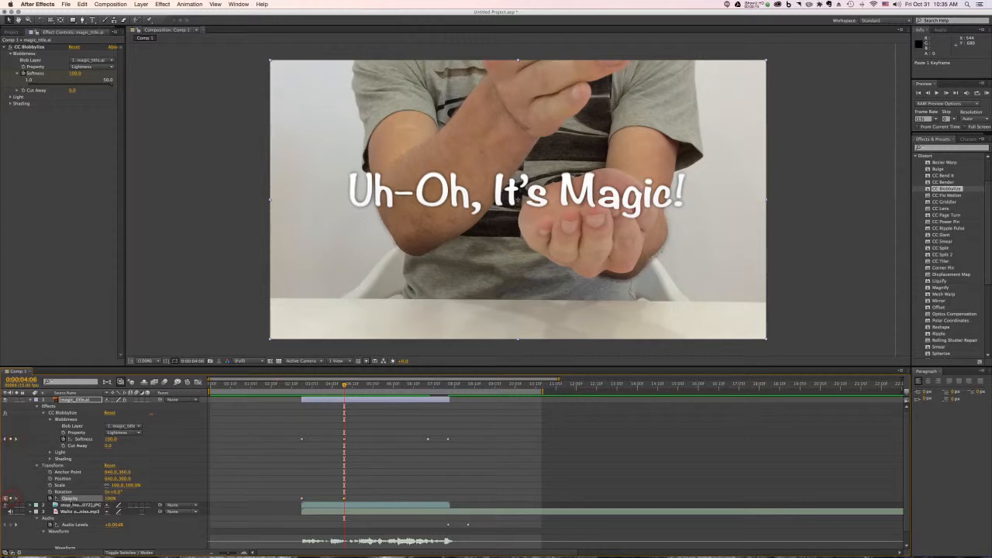
{"action": "left_click", "coordinate": [5, 498]}
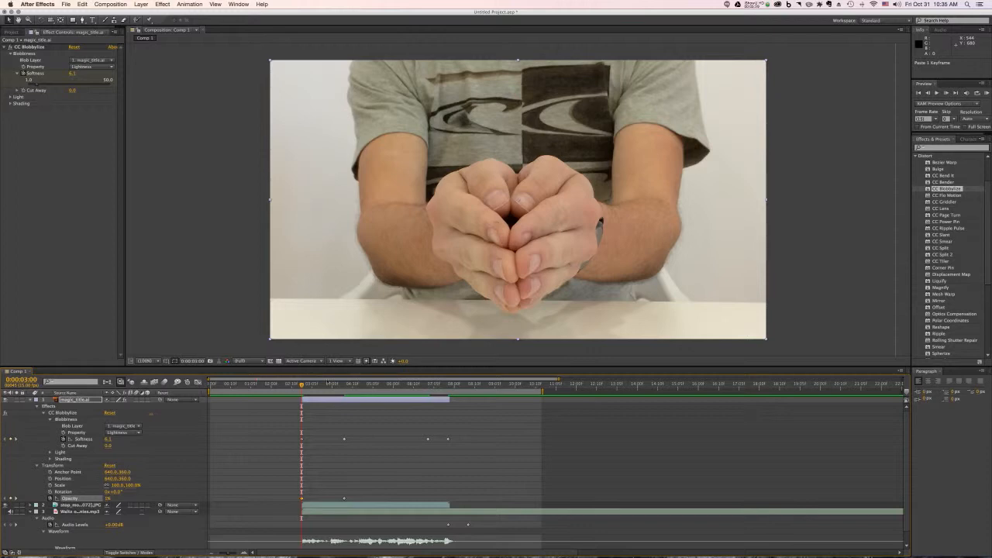
{"action": "left_click_drag", "start_coordinate": [301, 385], "coordinate": [360, 391]}
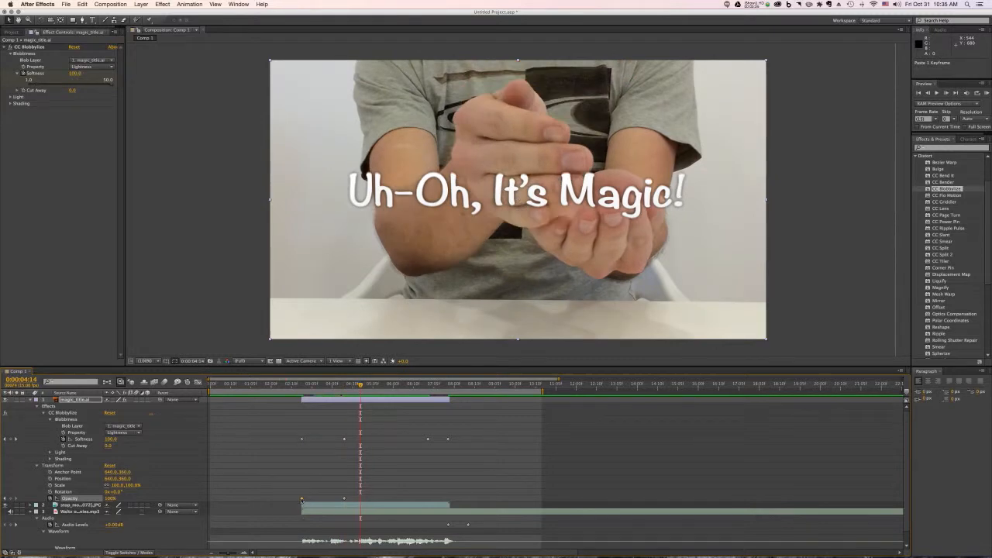
Copy the 0% Opacity keyframe to 0:00:07:12 and the 100% one to 0:00:07:02 to fade the title out.
{"action": "key", "text": "ctrl+c"}
{"action": "left_click", "coordinate": [447, 384]}
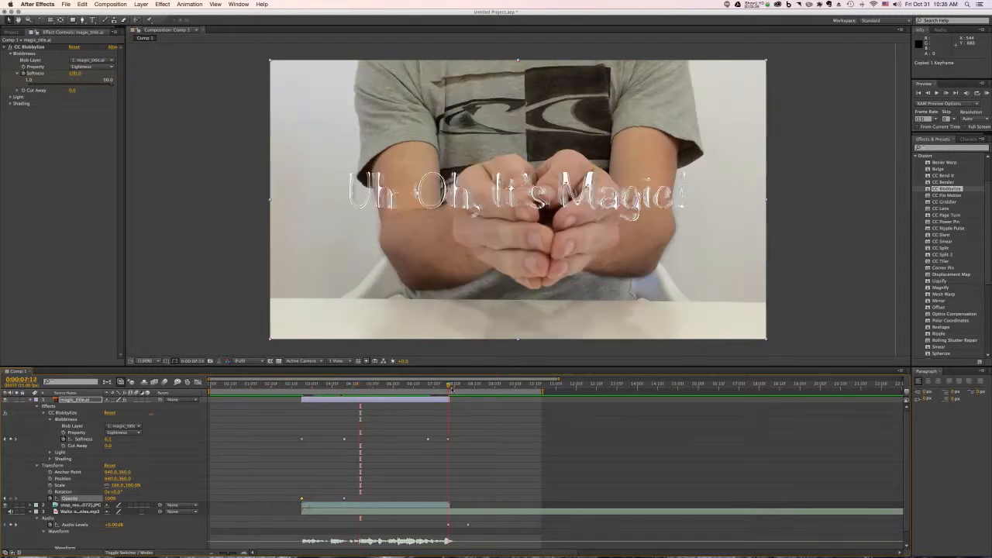
{"action": "key", "text": "super+v"}
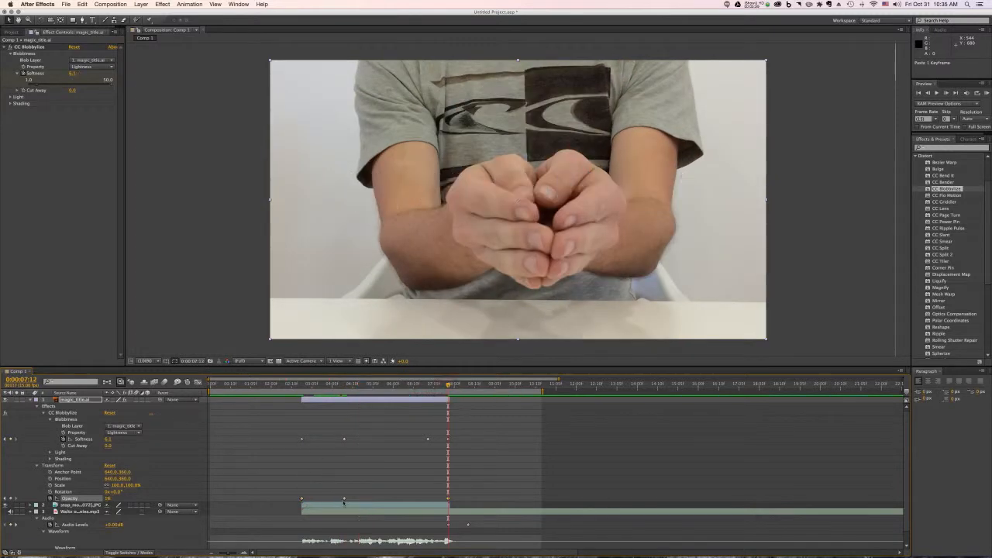
{"action": "left_click", "coordinate": [343, 498]}
{"action": "key", "text": "super+c"}
{"action": "left_click", "coordinate": [428, 384]}
{"action": "key", "text": "super+v"}
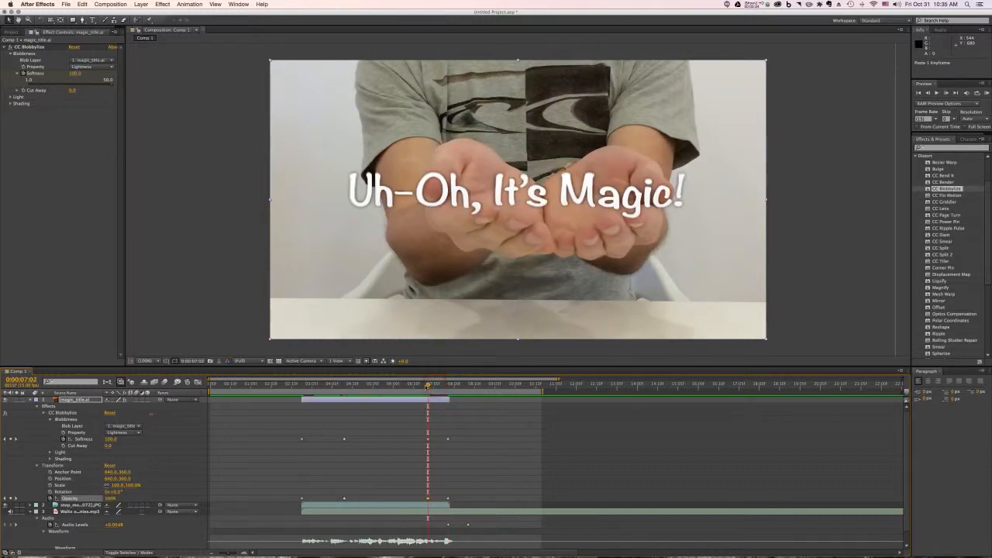
Preview the title's fade and Softness animation from the start of its layer, then scrub back to 0:00:06:05.
{"action": "left_click_drag", "start_coordinate": [424, 385], "coordinate": [299, 400]}
{"action": "key", "text": "space"}
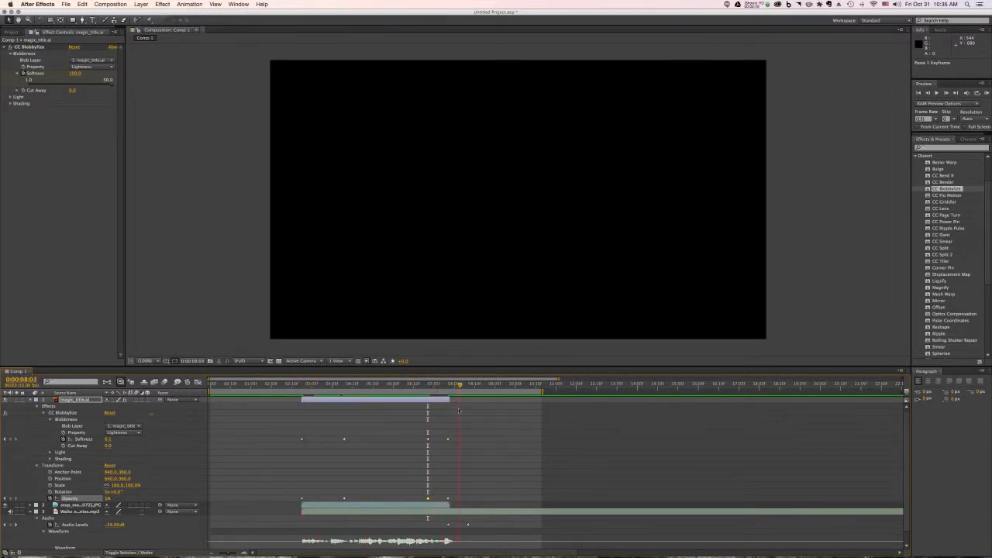
{"action": "key", "text": "space"}
{"action": "left_click_drag", "start_coordinate": [435, 383], "coordinate": [403, 385]}
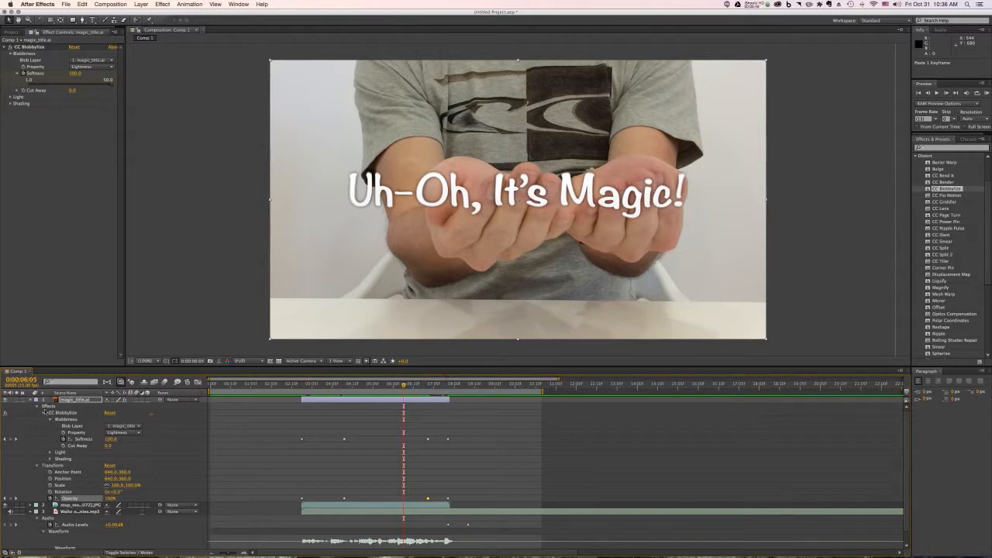
Delete the title layer's effects, remove all its Opacity keyframes, and collapse the audio layer's properties.
{"action": "left_click", "coordinate": [48, 406]}
{"action": "key", "text": "Delete"}
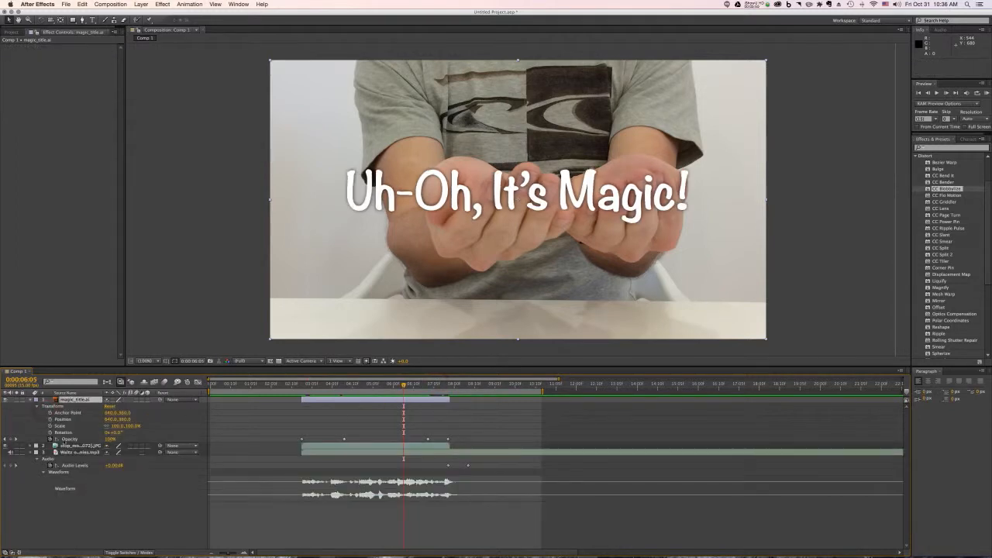
{"action": "left_click", "coordinate": [48, 440]}
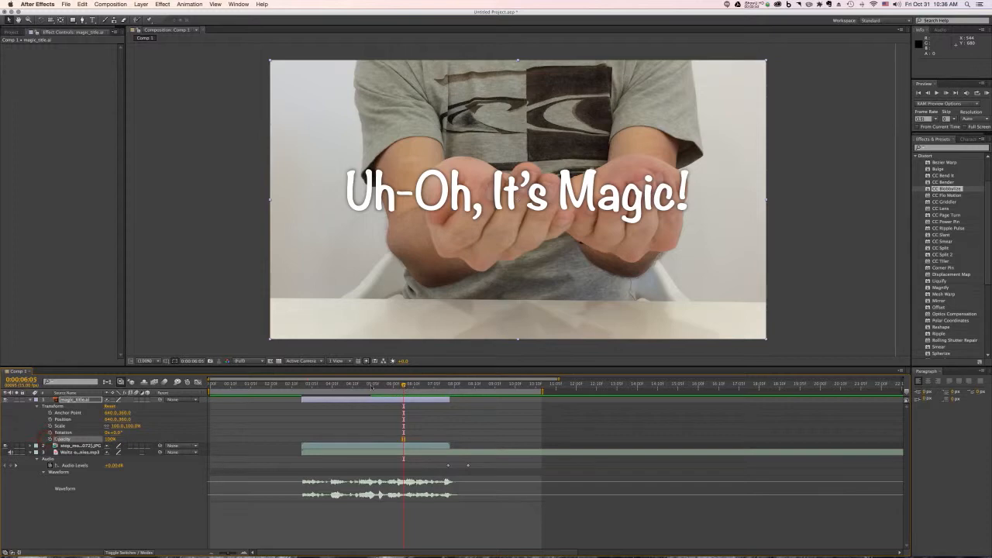
{"action": "left_click_drag", "start_coordinate": [372, 385], "coordinate": [302, 384]}
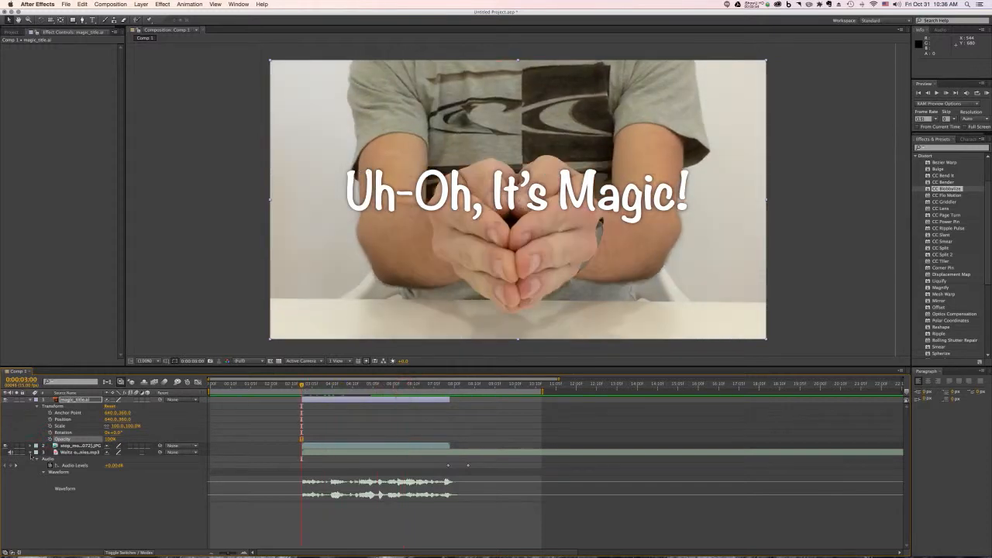
{"action": "left_click", "coordinate": [31, 453]}
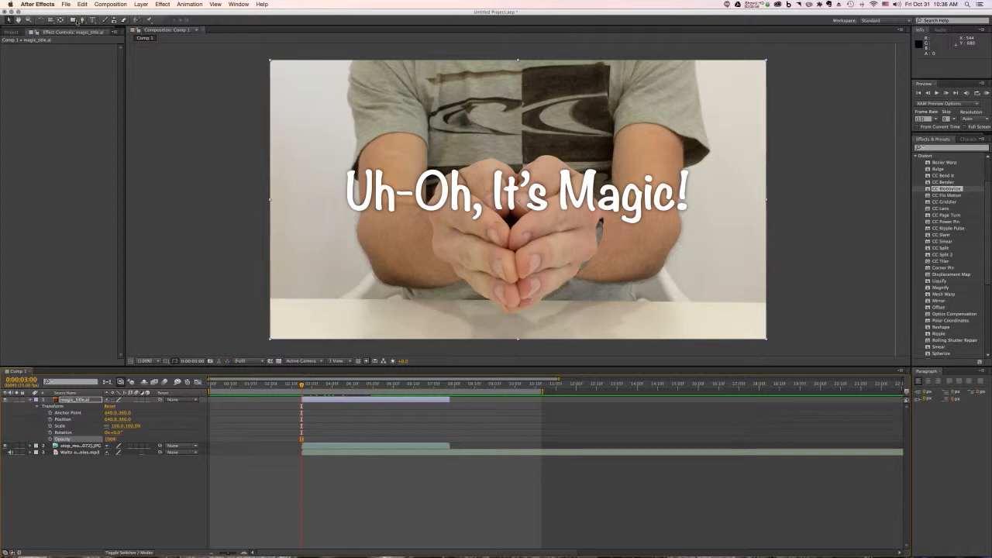
Add a new mask to the magic_title.ai layer and select its corner points with the Selection tool.
{"action": "left_click", "coordinate": [403, 385]}
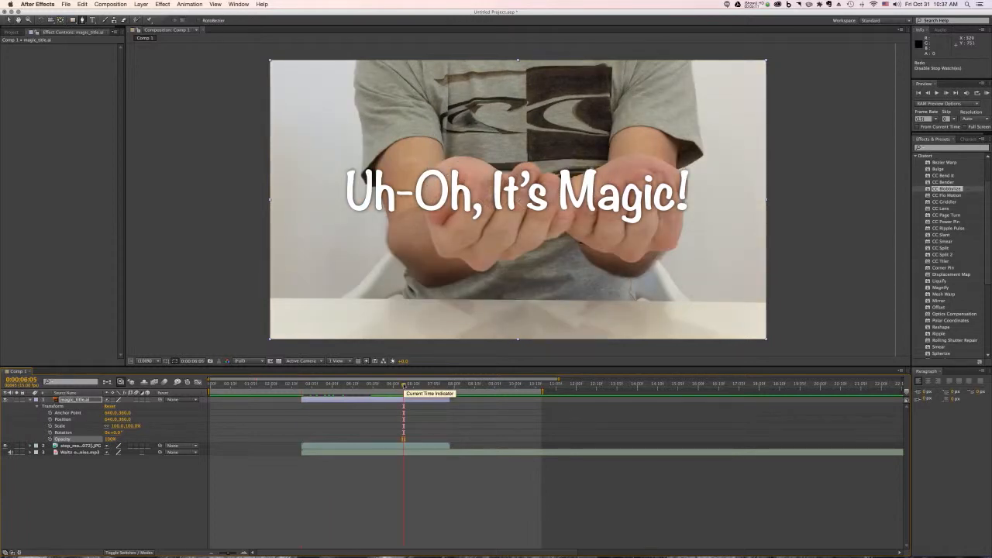
{"action": "left_click", "coordinate": [141, 5]}
{"action": "mouse_move", "coordinate": [225, 52]}
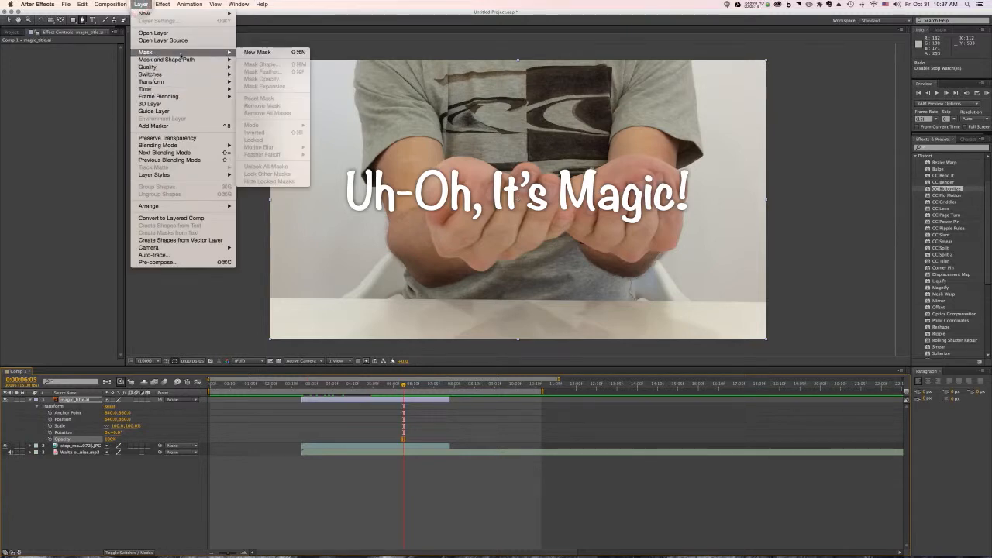
{"action": "left_click", "coordinate": [273, 53]}
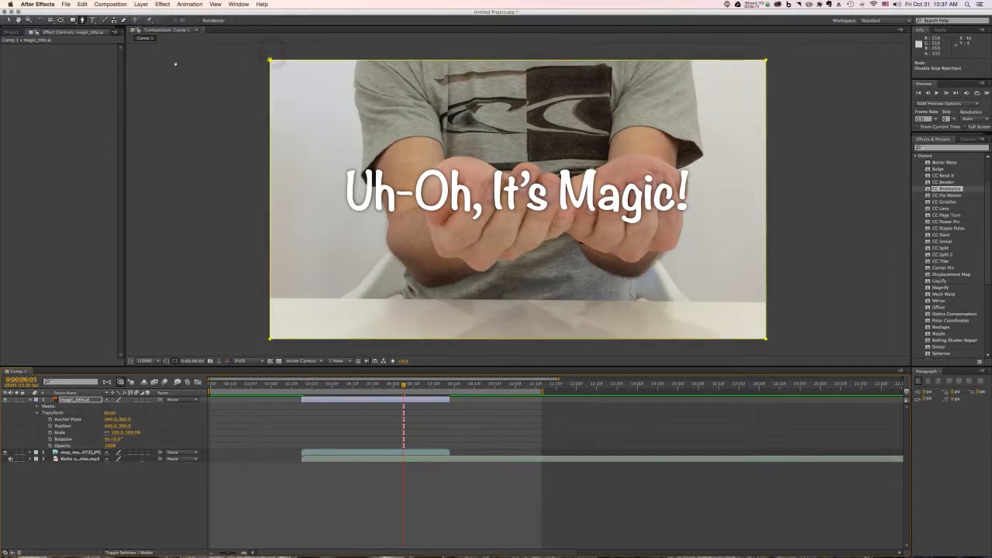
{"action": "left_click", "coordinate": [9, 19]}
{"action": "left_click", "coordinate": [250, 69]}
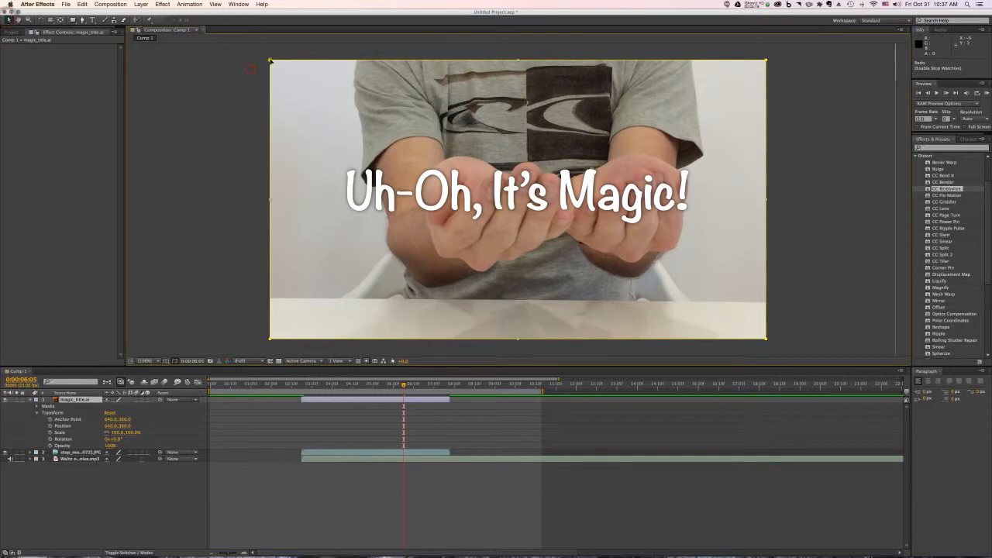
{"action": "left_click", "coordinate": [270, 61]}
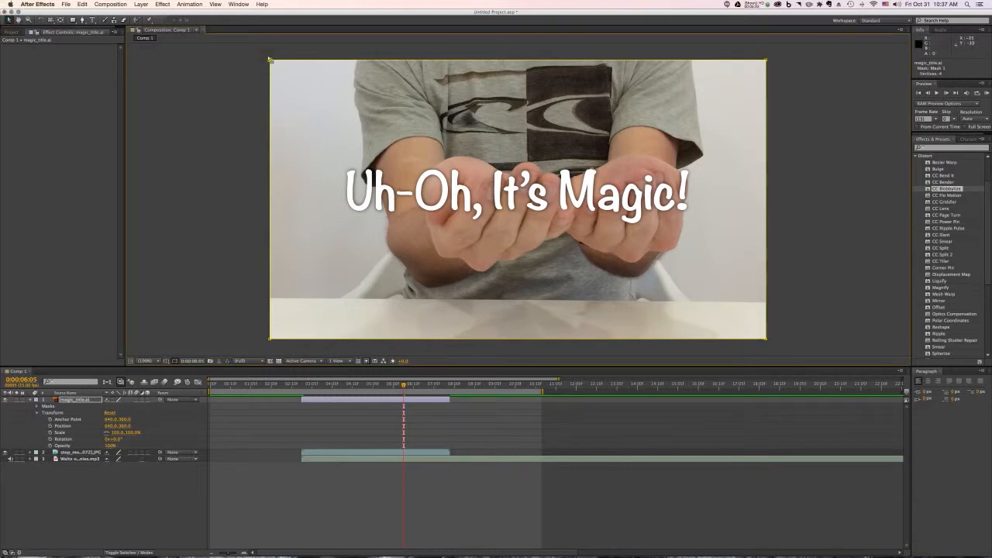
{"action": "left_click", "coordinate": [254, 64]}
{"action": "left_click", "coordinate": [270, 338]}
{"action": "left_click", "coordinate": [765, 60]}
Step frame by frame from 0:00:03:00 through the hands opening and stop the current time at 0:00:03:10.
{"action": "left_click_drag", "start_coordinate": [404, 385], "coordinate": [303, 387]}
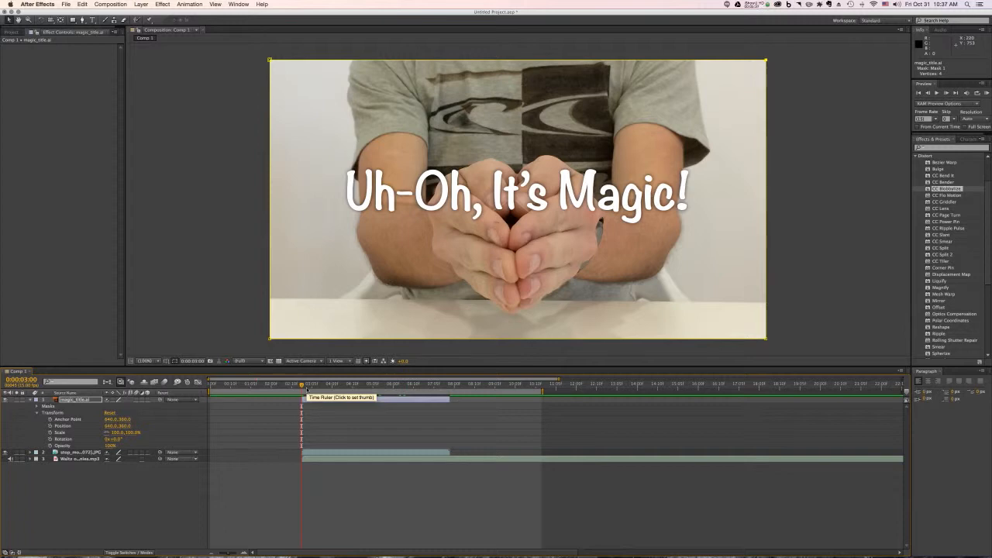
{"action": "left_click", "coordinate": [306, 389]}
{"action": "key", "text": "Page_Down"}
{"action": "key", "text": "Page_Down"}
{"action": "key", "text": "Page_Down"}
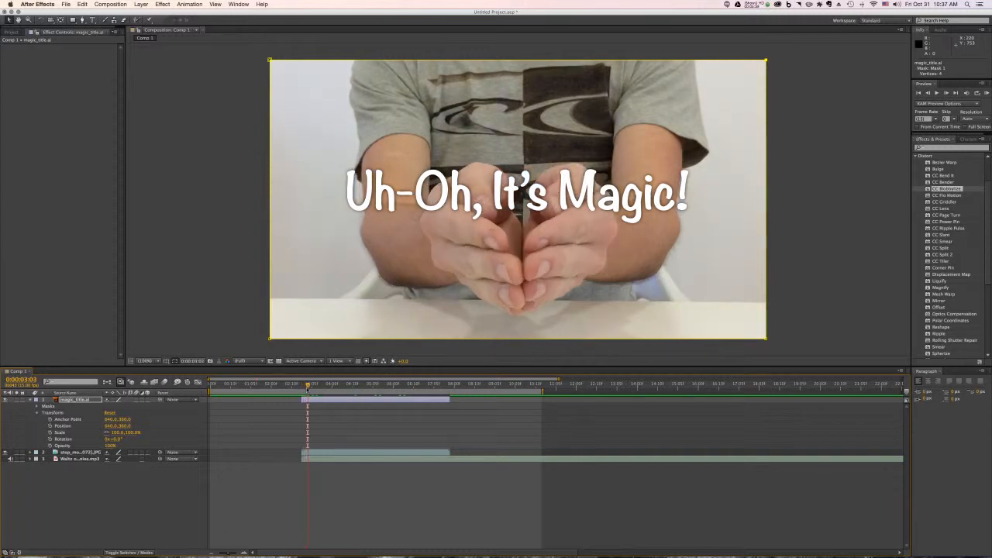
{"action": "key", "text": "Page_Down"}
{"action": "key", "text": "Page_Down"}
{"action": "key", "text": "Page_Down"}
{"action": "key", "text": "Page_Down"}
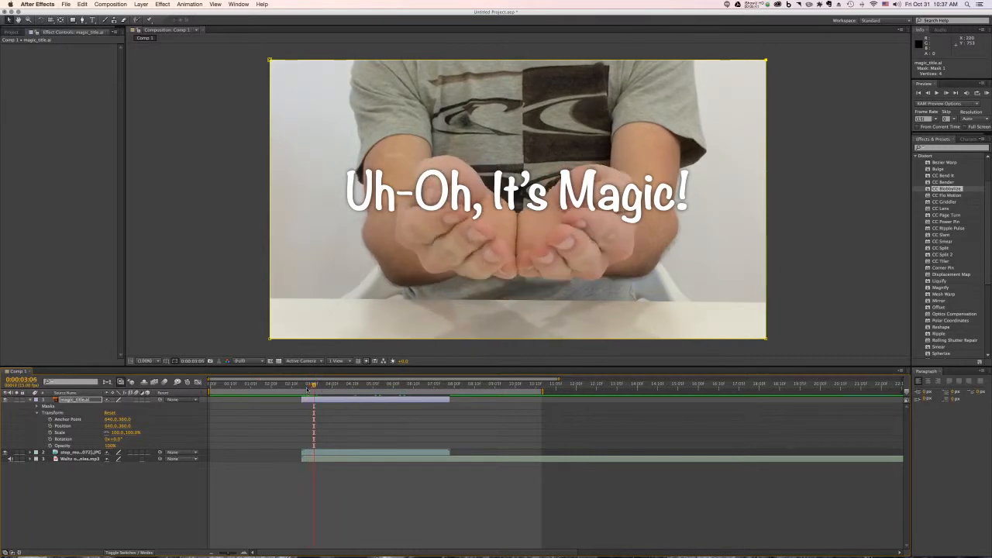
{"action": "key", "text": "Page_Down"}
{"action": "key", "text": "Page_Down"}
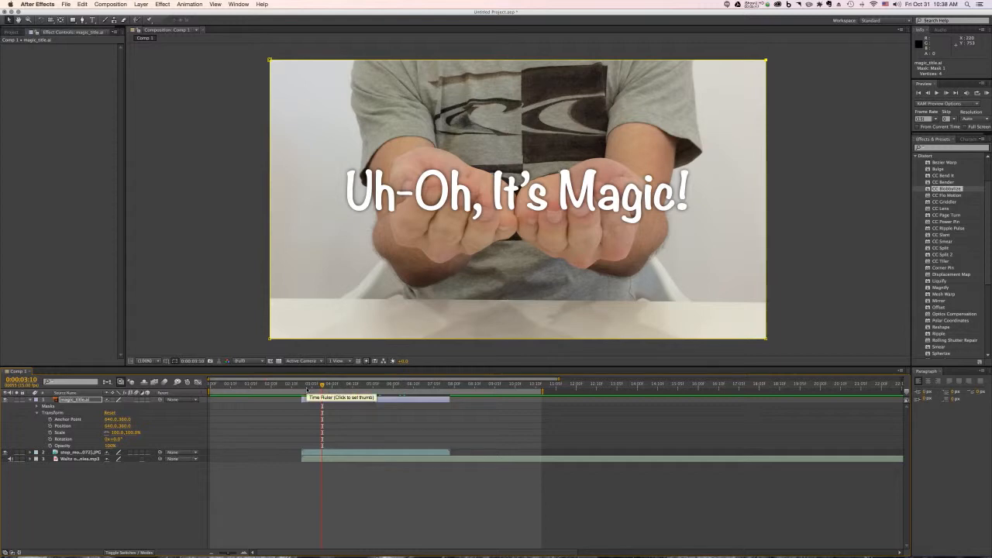
Nudge the magic_title.ai layer straight up to position 640, 280.
{"action": "left_click", "coordinate": [335, 401]}
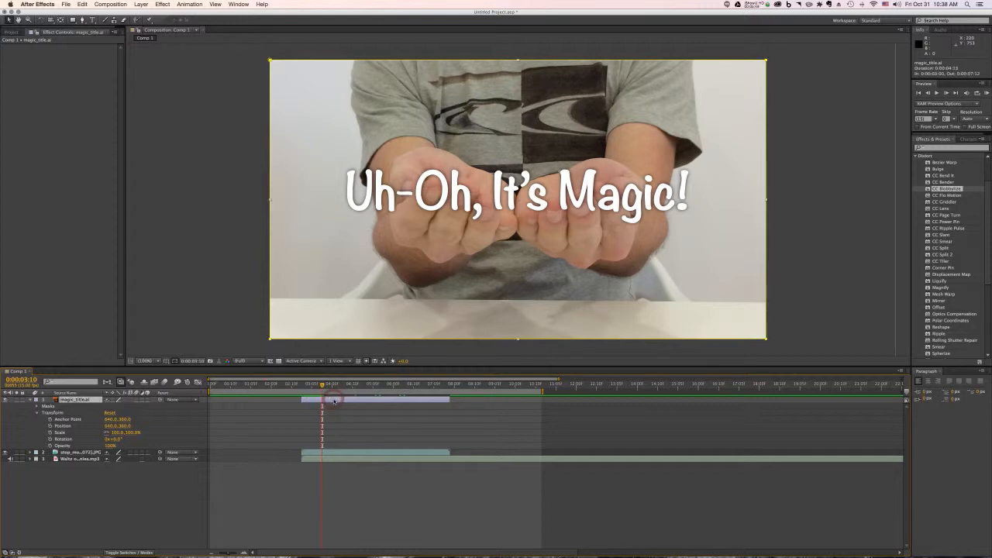
{"action": "key", "text": "shift+Up"}
{"action": "key", "text": "shift+Down"}
{"action": "key", "text": "shift+Up"}
{"action": "key", "text": "shift+Up"}
{"action": "key", "text": "shift+Up"}
{"action": "key", "text": "shift+Up"}
{"action": "key", "text": "shift+Up"}
{"action": "key", "text": "shift+Up"}
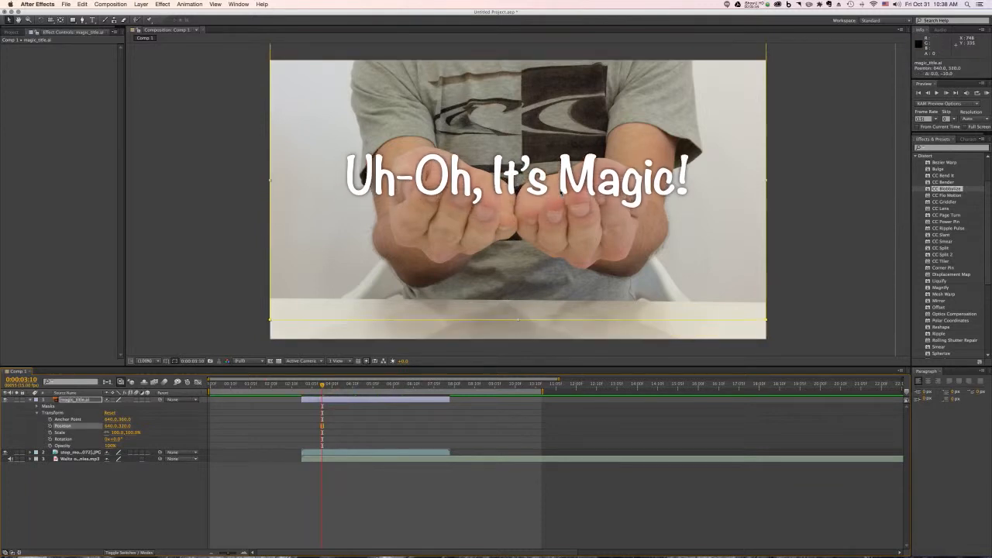
{"action": "key", "text": "shift+Up"}
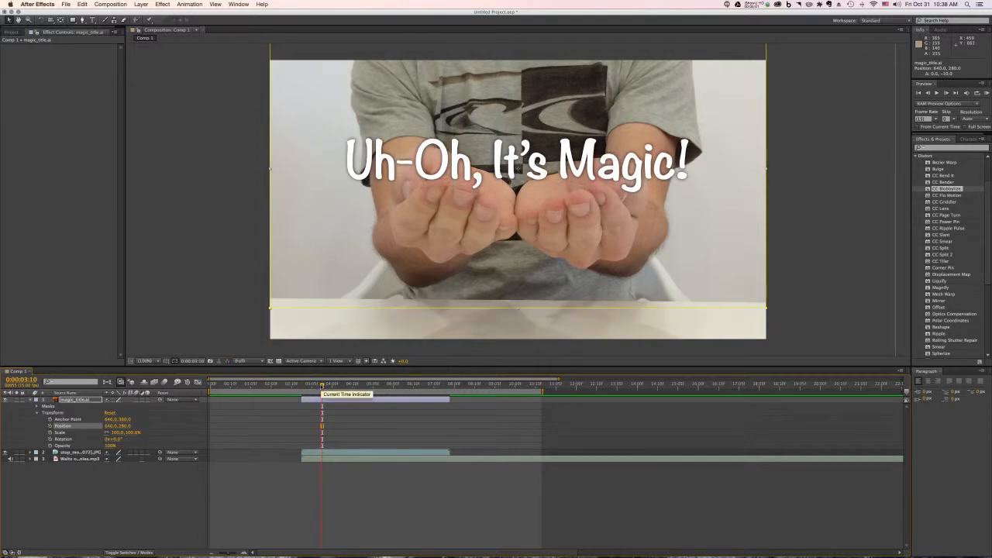
At 0:00:03:11, move the title mask's lower-left corner point onto the upper edge of the fingers at the left.
{"action": "left_click_drag", "start_coordinate": [322, 385], "coordinate": [323, 385]}
{"action": "left_click", "coordinate": [273, 315]}
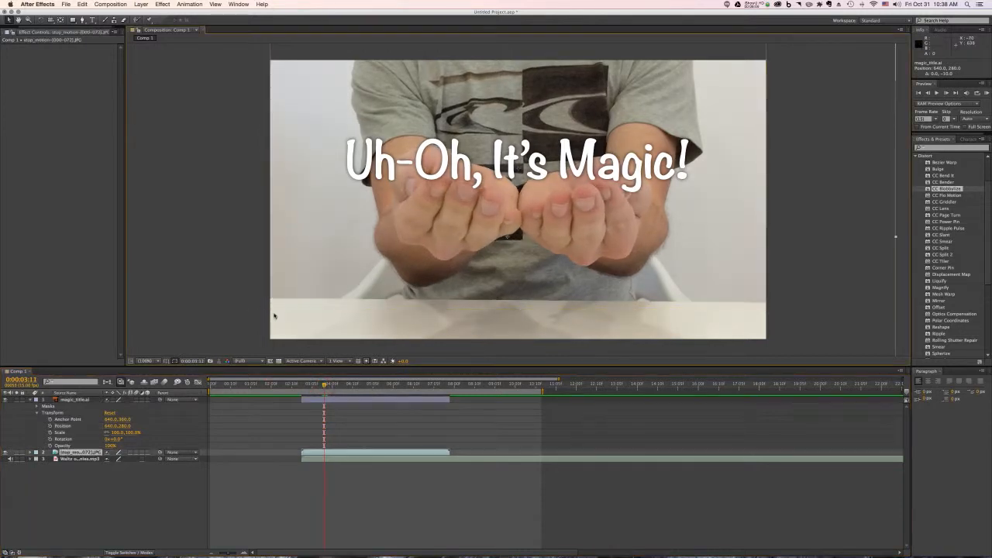
{"action": "left_click", "coordinate": [341, 400]}
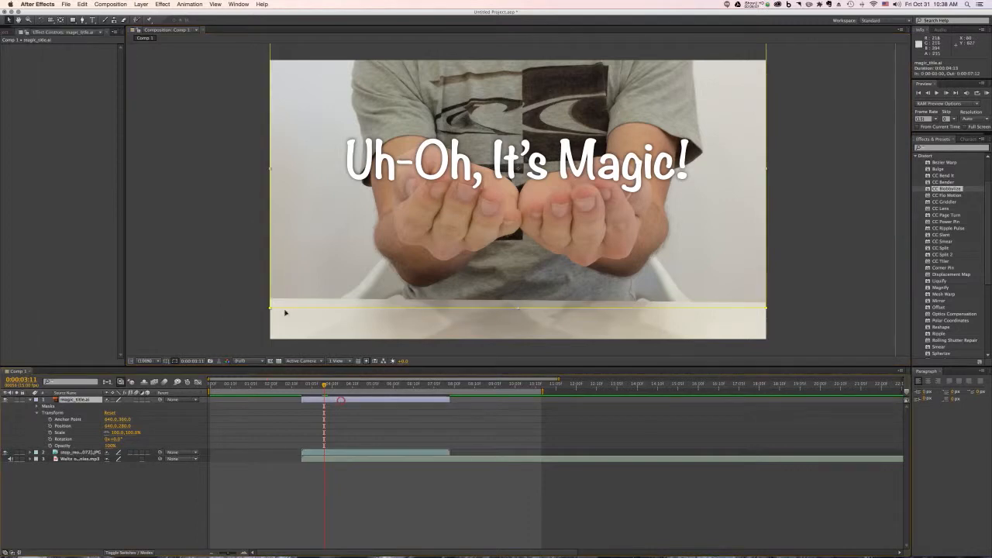
{"action": "left_click", "coordinate": [271, 308]}
{"action": "left_click_drag", "start_coordinate": [381, 210], "coordinate": [447, 173]}
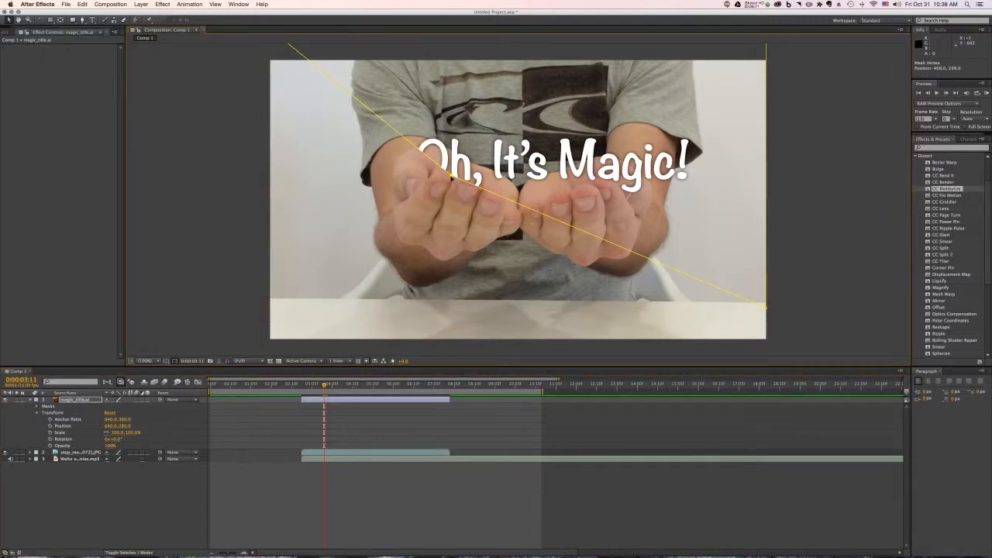
Add curved mask points with the Pen tool along the left hand's fingertips down to the gap between the hands.
{"action": "left_click", "coordinate": [82, 20]}
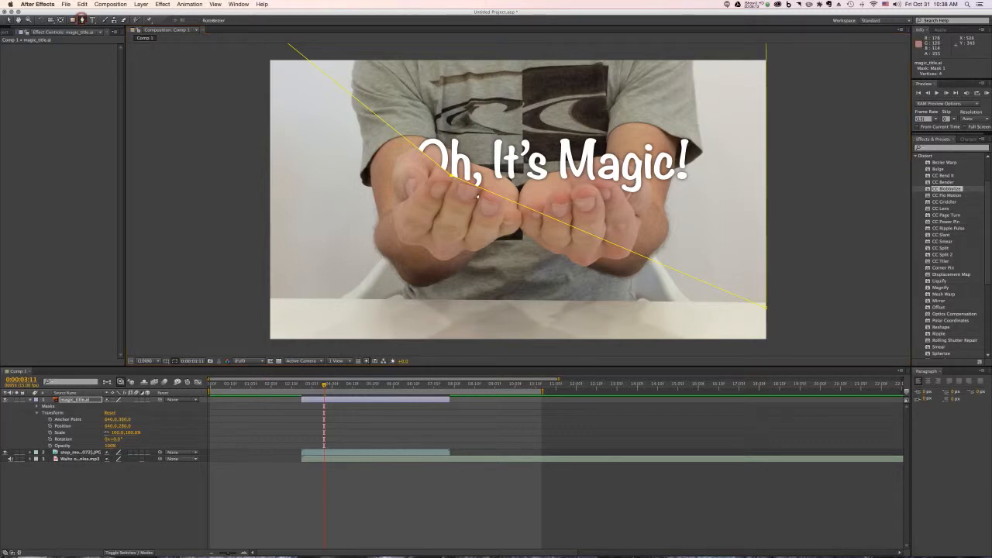
{"action": "left_click", "coordinate": [483, 188]}
{"action": "left_click_drag", "start_coordinate": [483, 188], "coordinate": [514, 255]}
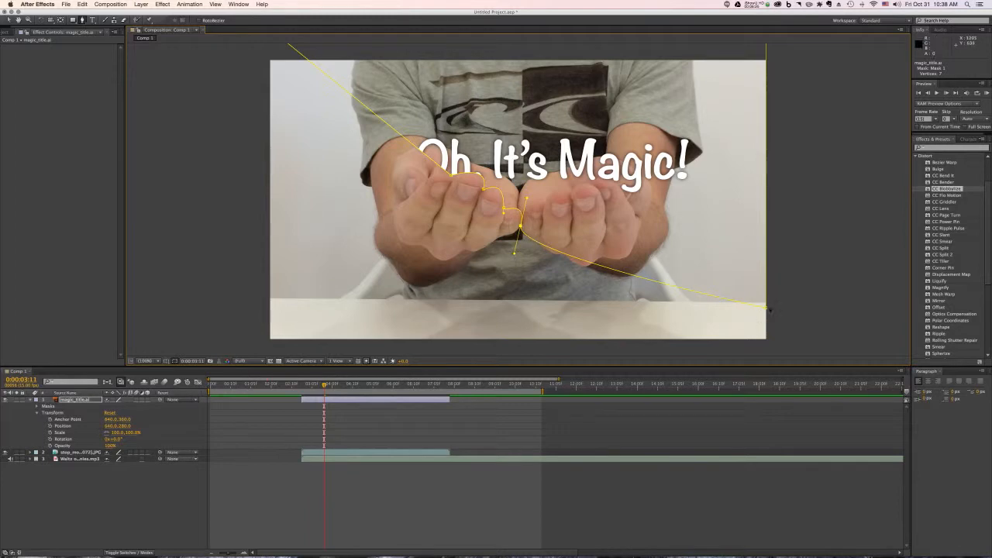
Move the mask's lower-right corner point onto the right hand's first fingertip and curve the path there with the Convert Vertex tool.
{"action": "left_click_drag", "start_coordinate": [765, 309], "coordinate": [545, 200]}
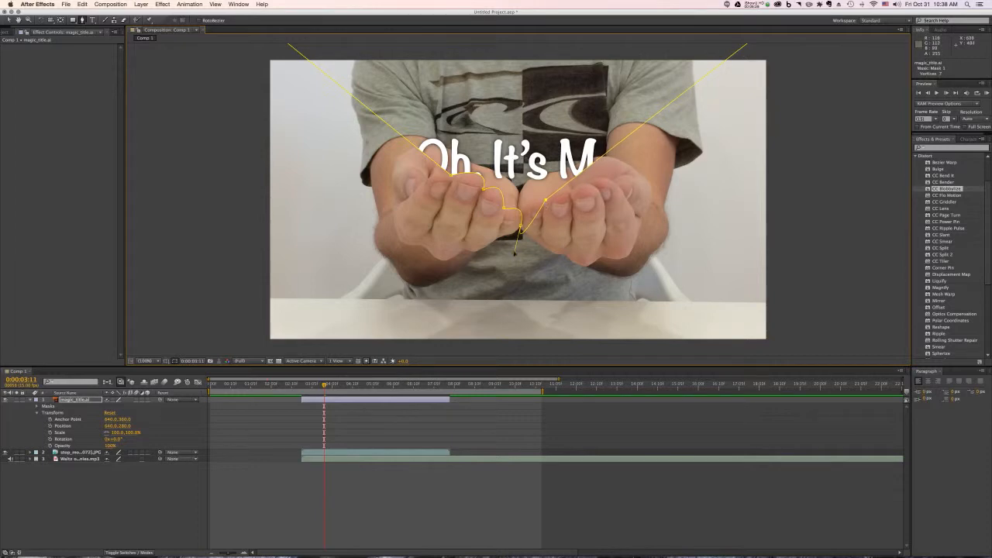
{"action": "left_click_drag", "start_coordinate": [514, 255], "coordinate": [544, 202]}
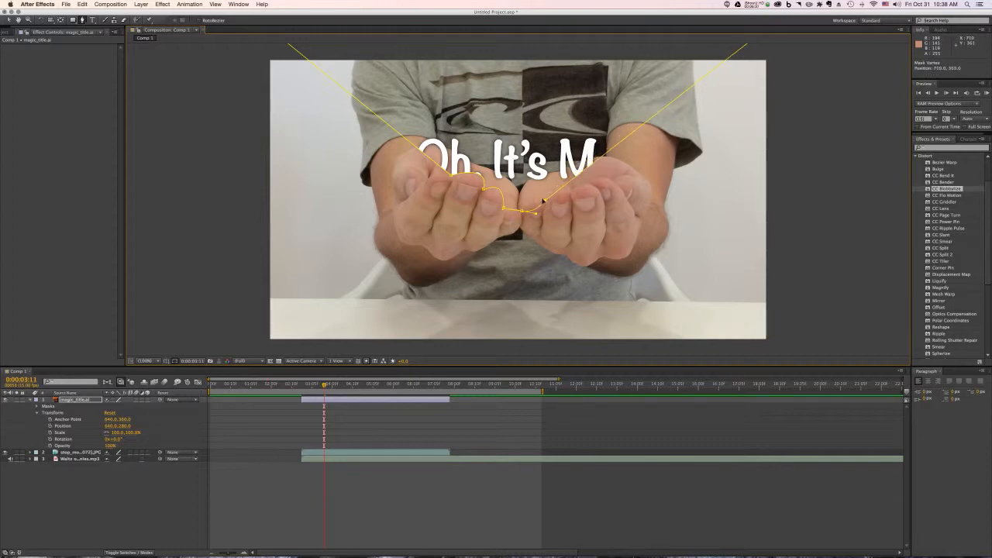
{"action": "left_click", "coordinate": [82, 20]}
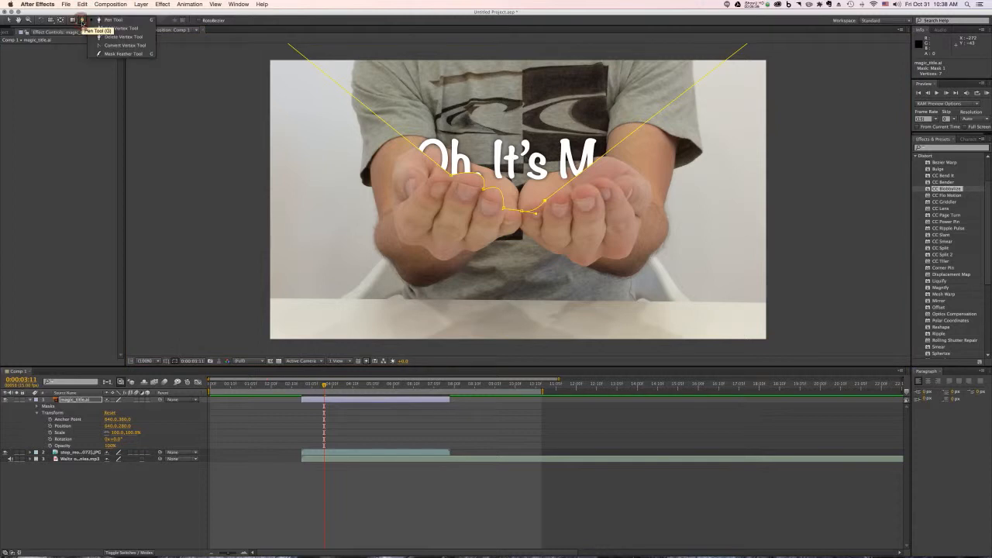
{"action": "left_click", "coordinate": [116, 45]}
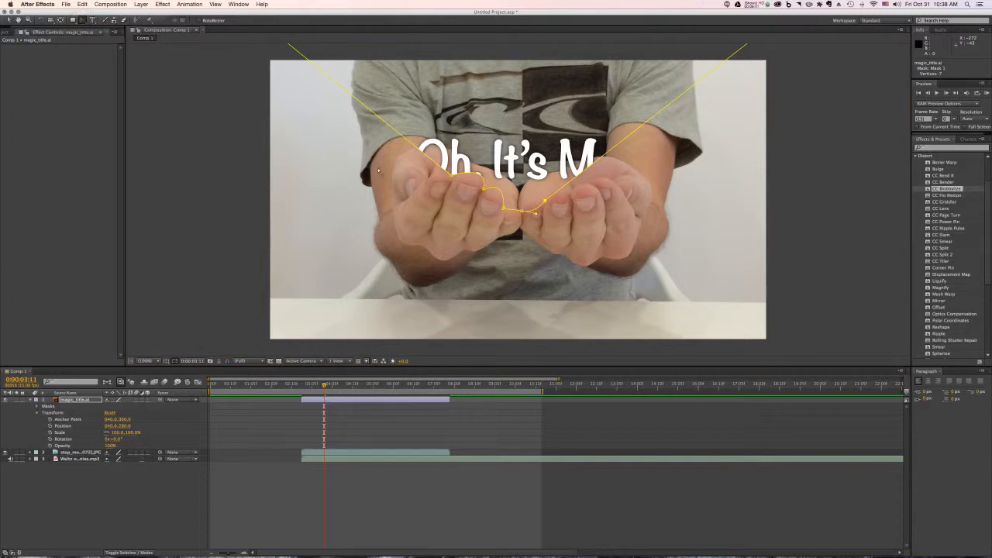
{"action": "left_click_drag", "start_coordinate": [544, 202], "coordinate": [574, 203]}
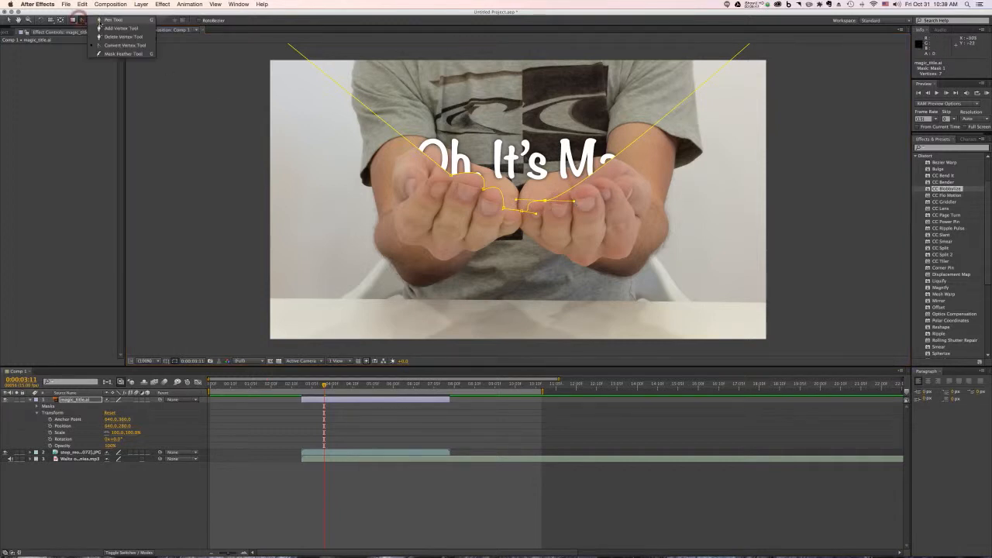
Add mask points across the right hand's remaining fingertips and bend their handles to follow the upper finger edges.
{"action": "left_click", "coordinate": [568, 191]}
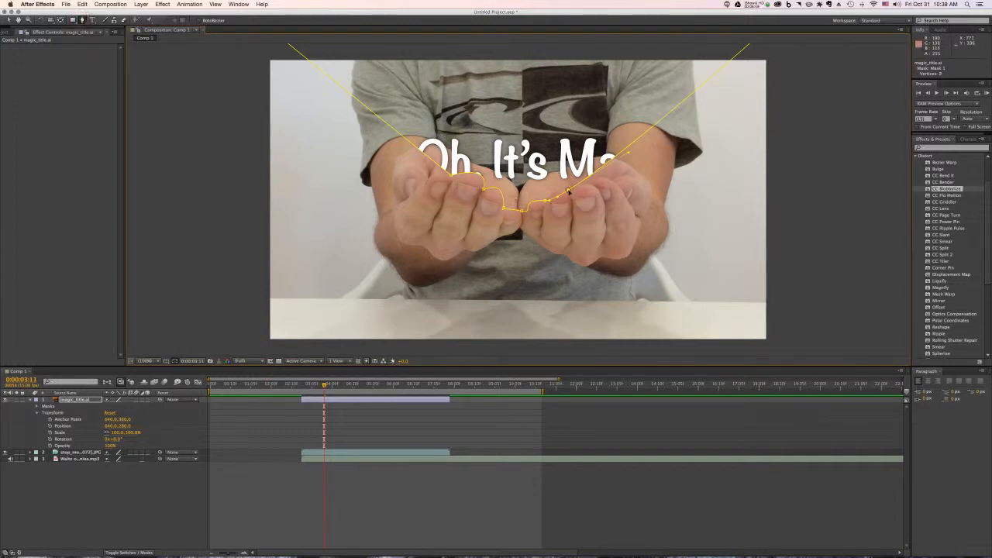
{"action": "left_click_drag", "start_coordinate": [558, 196], "coordinate": [546, 192]}
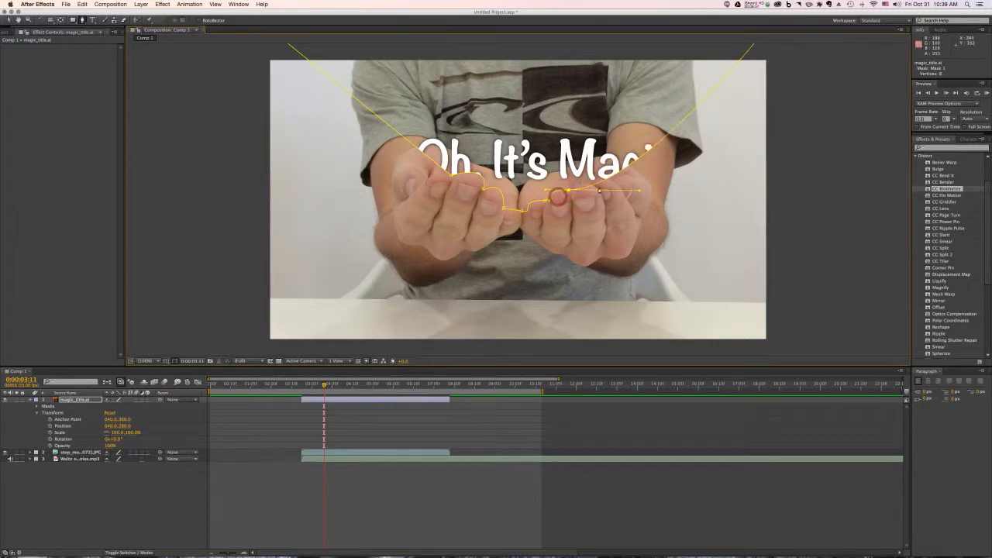
{"action": "left_click", "coordinate": [593, 185]}
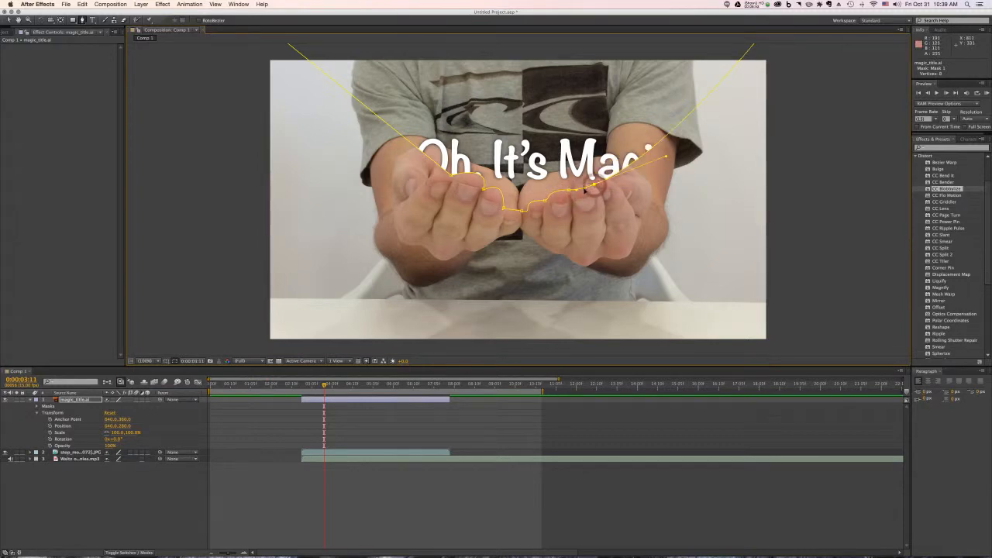
{"action": "left_click_drag", "start_coordinate": [584, 188], "coordinate": [577, 184]}
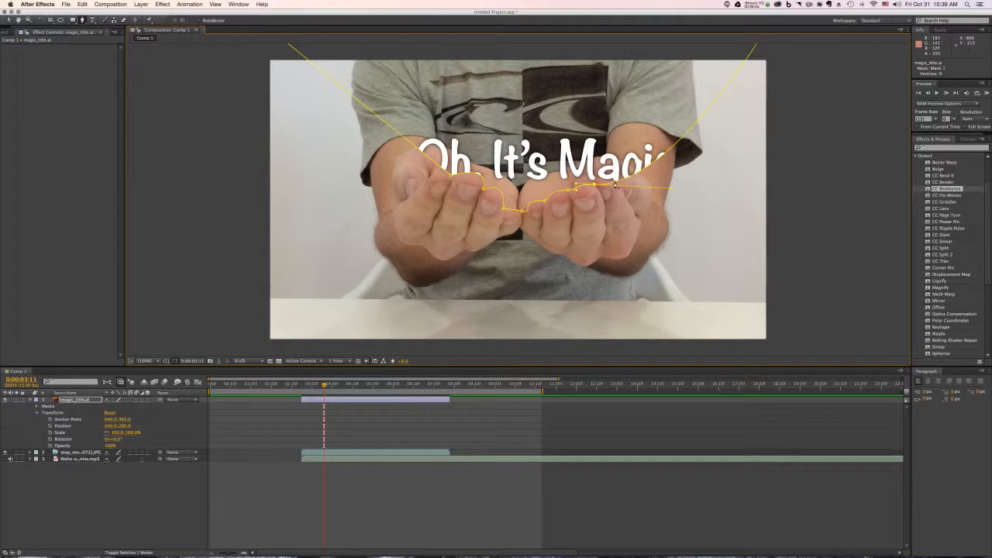
{"action": "left_click", "coordinate": [612, 183]}
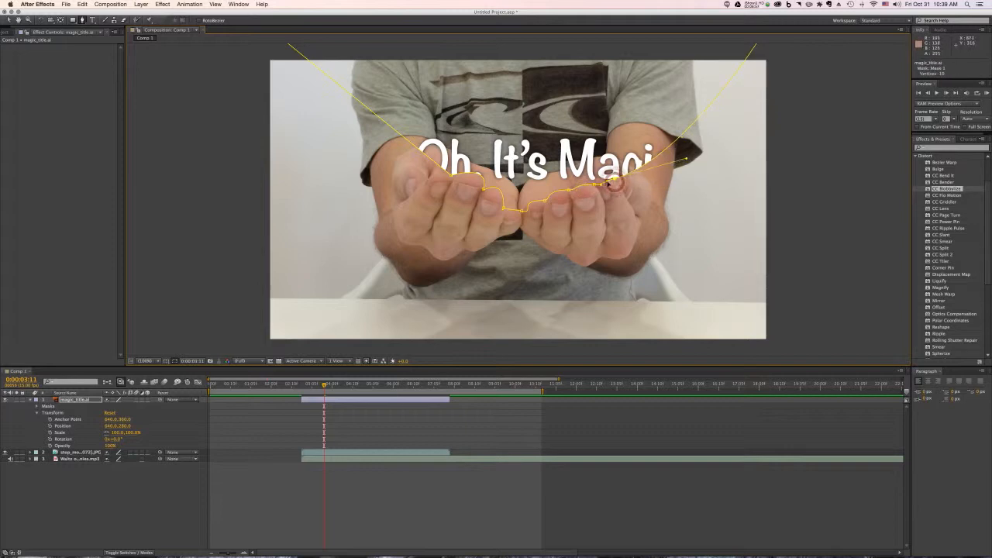
{"action": "left_click_drag", "start_coordinate": [609, 182], "coordinate": [608, 178]}
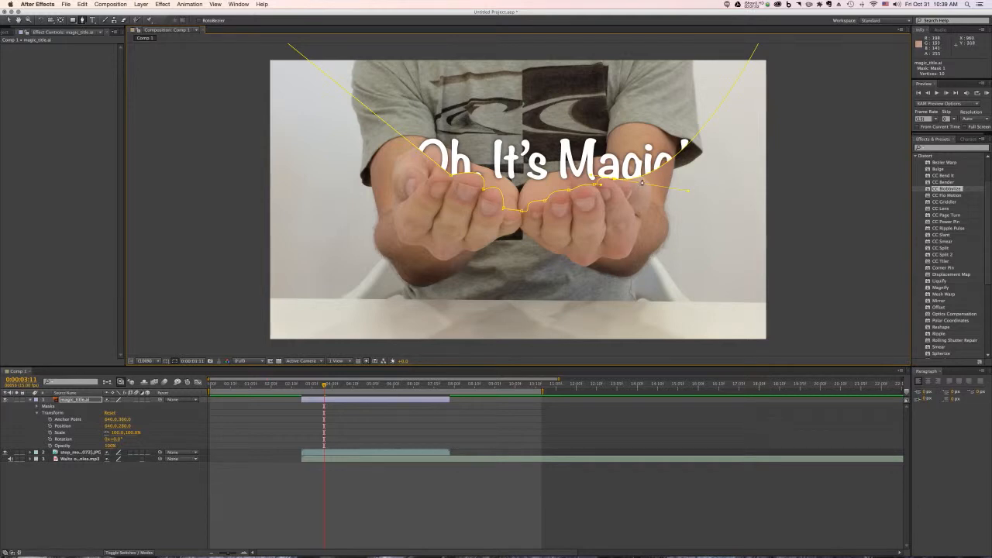
{"action": "left_click", "coordinate": [642, 178]}
{"action": "left_click_drag", "start_coordinate": [642, 177], "coordinate": [633, 179]}
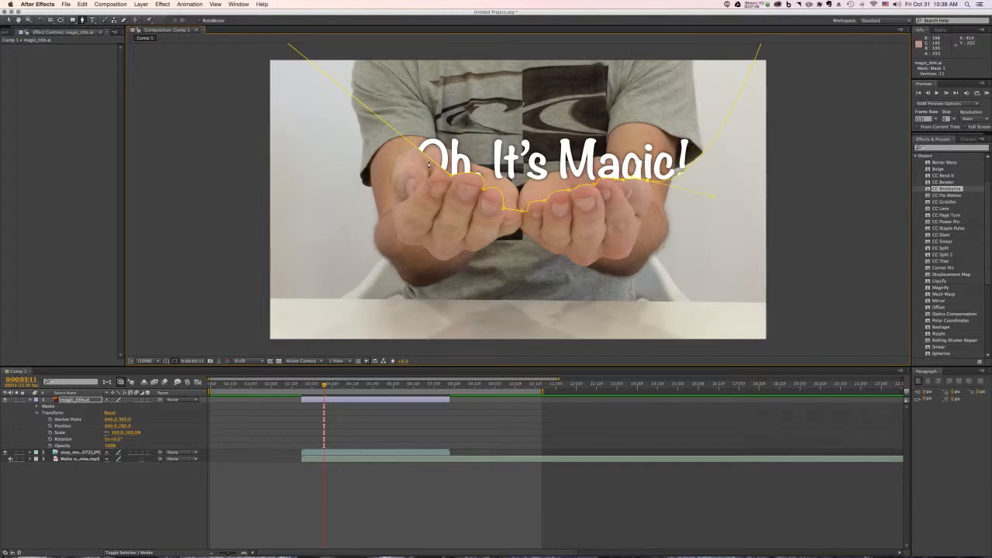
Add a mask point at the outer edge of the left hand's fingers and smooth it with the Convert Vertex tool.
{"action": "left_click_drag", "start_coordinate": [433, 161], "coordinate": [424, 183]}
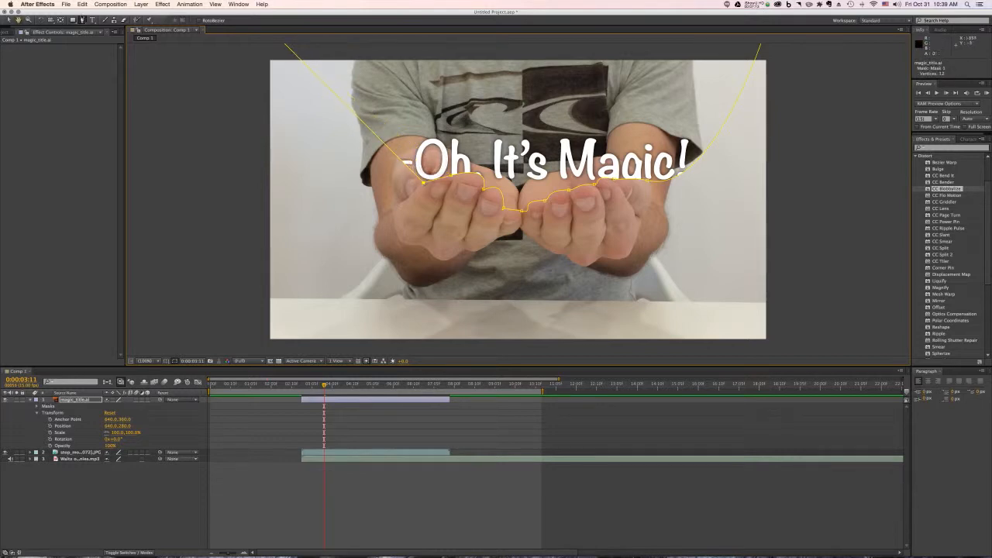
{"action": "left_click_drag", "start_coordinate": [83, 21], "coordinate": [107, 46]}
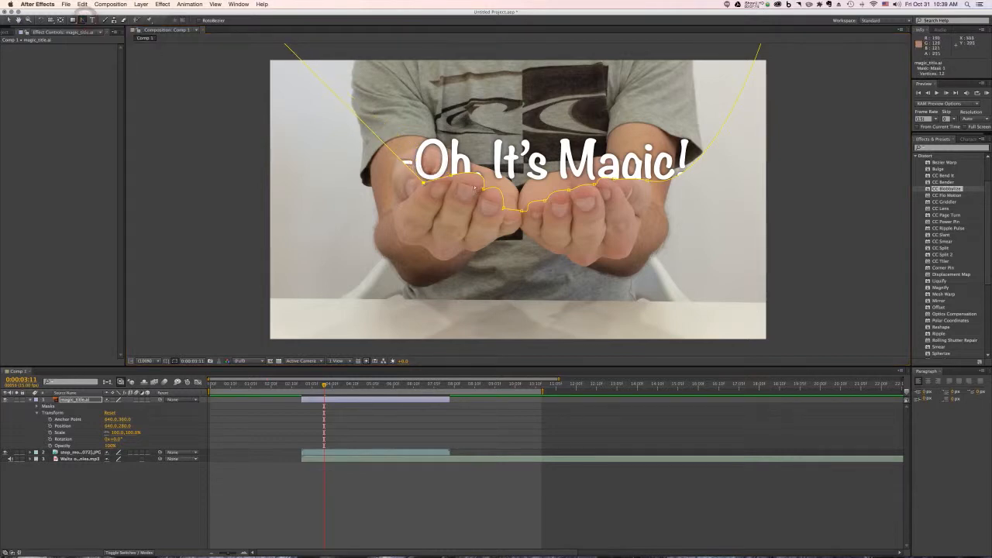
{"action": "left_click_drag", "start_coordinate": [423, 182], "coordinate": [433, 174]}
Add a mask point on each side of the hands and pull both below the title so its ends are uncovered.
{"action": "left_click_drag", "start_coordinate": [82, 20], "coordinate": [104, 29]}
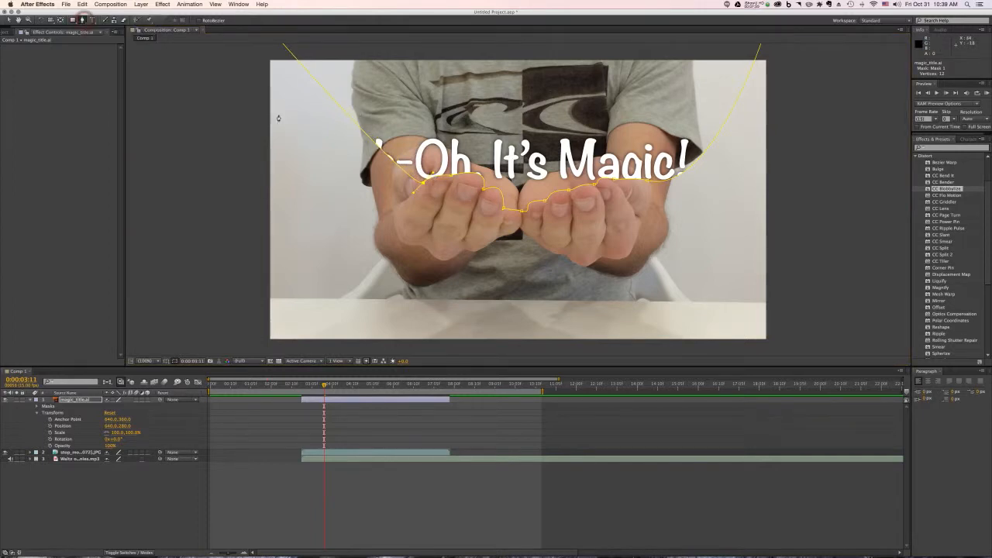
{"action": "left_click", "coordinate": [358, 127]}
{"action": "left_click_drag", "start_coordinate": [357, 127], "coordinate": [350, 197]}
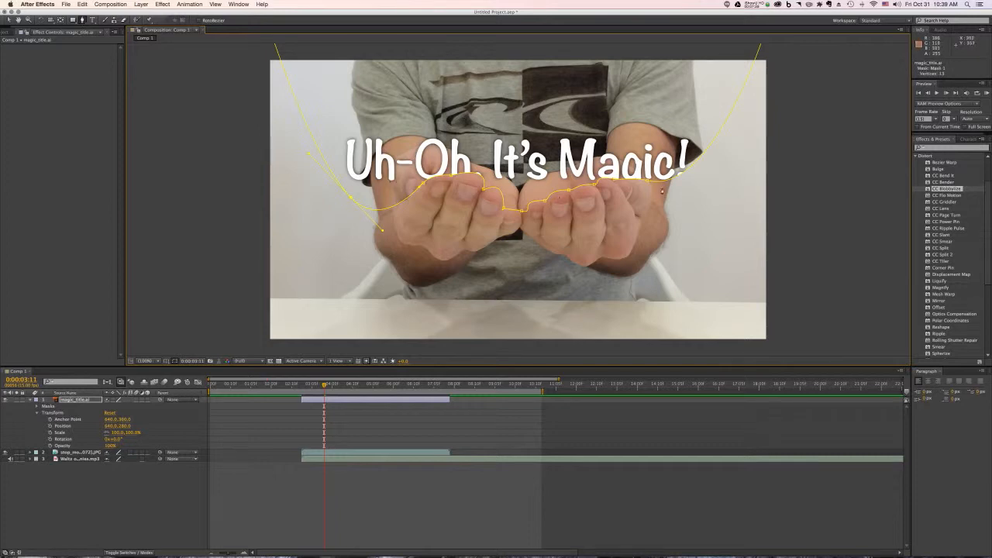
{"action": "left_click_drag", "start_coordinate": [688, 168], "coordinate": [695, 217]}
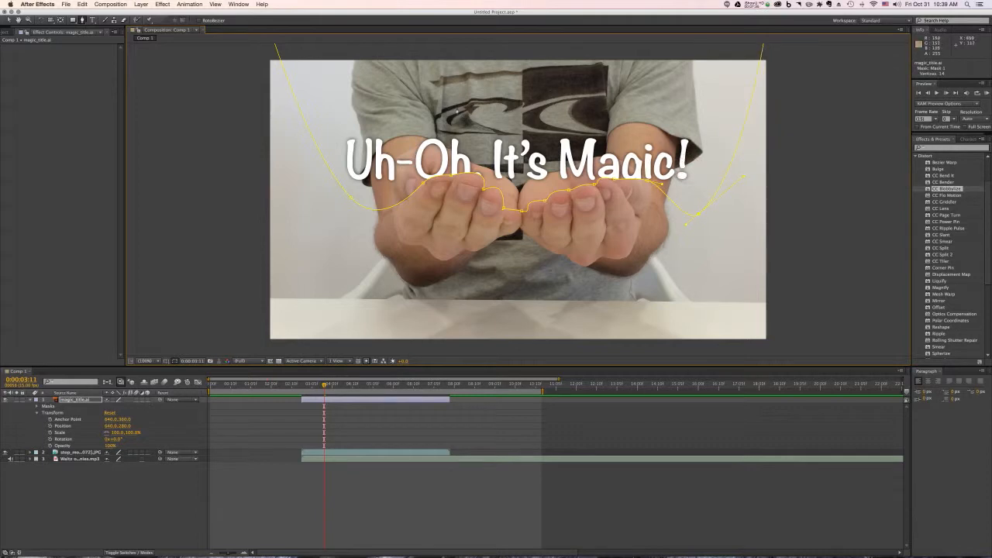
Expand Mask 1 of the magic_title.ai layer and enable keyframing for its Mask Path at 0:00:03:11.
{"action": "left_click", "coordinate": [49, 426]}
{"action": "key", "text": "super+z"}
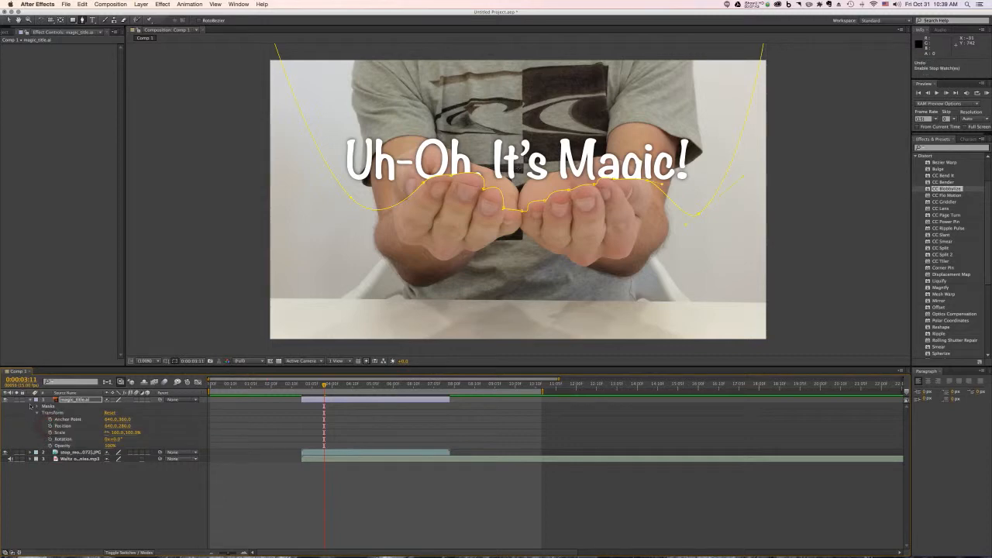
{"action": "left_click", "coordinate": [37, 406]}
{"action": "left_click", "coordinate": [43, 413]}
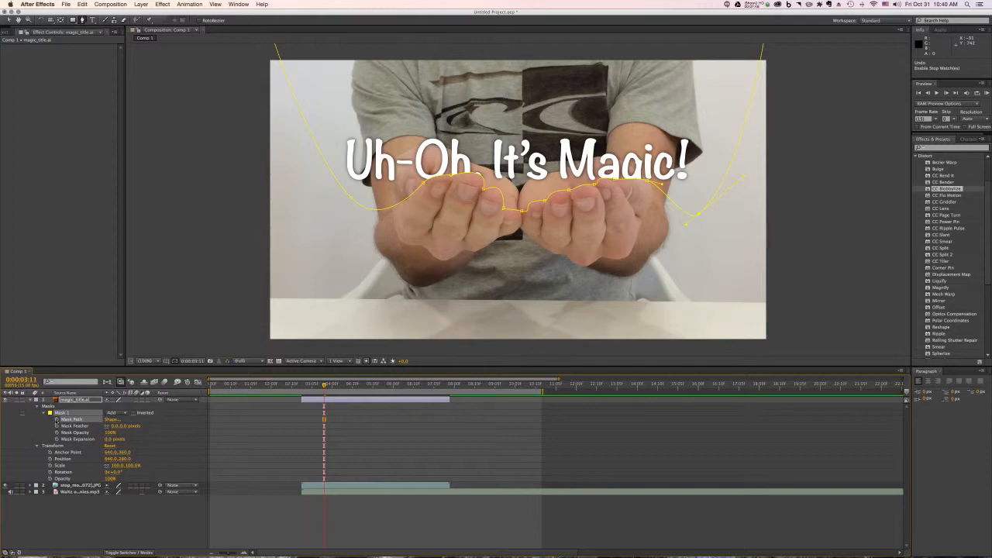
{"action": "left_click", "coordinate": [56, 419]}
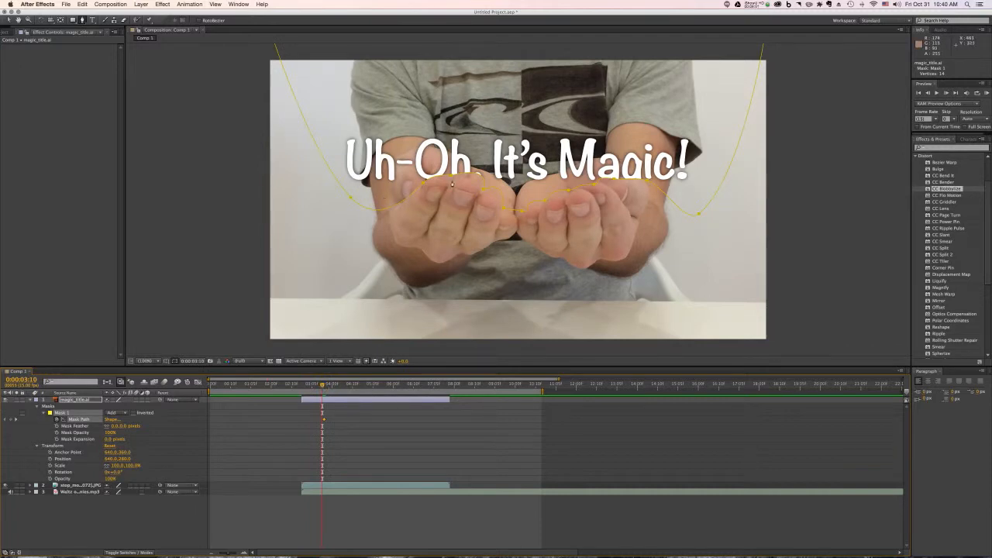
At 0:00:03:10, shift the whole title mask slightly down and left to follow the hands.
{"action": "left_click", "coordinate": [451, 176]}
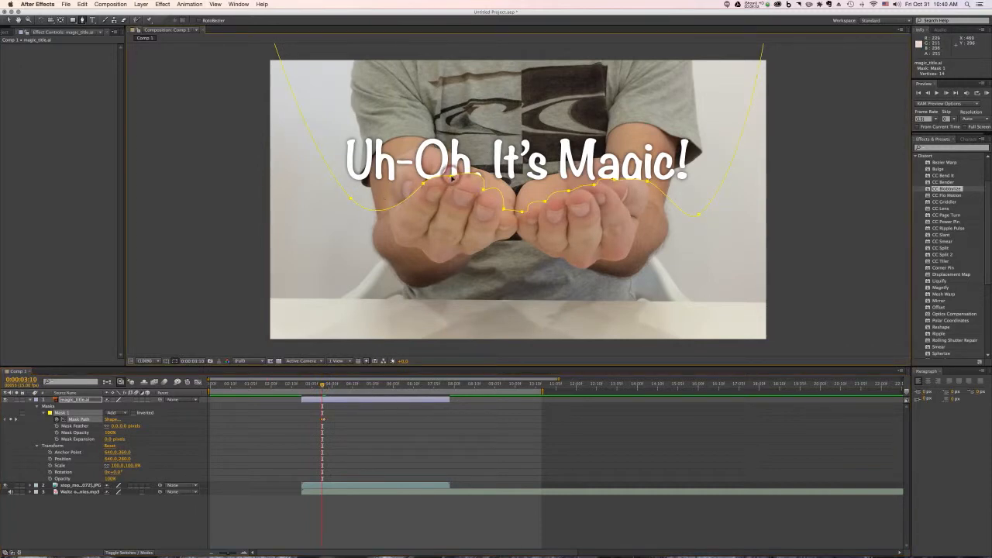
{"action": "left_click_drag", "start_coordinate": [450, 180], "coordinate": [451, 177]}
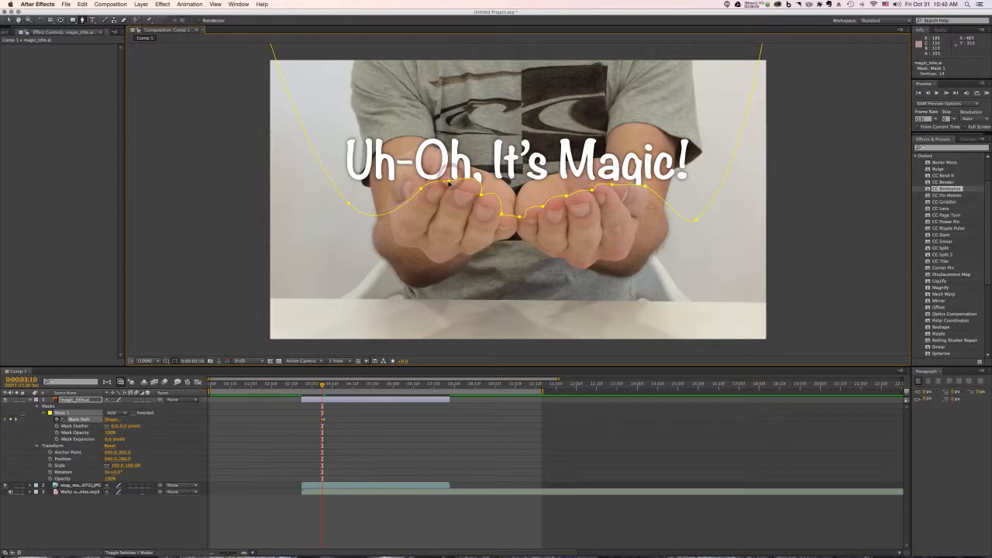
{"action": "left_click", "coordinate": [445, 197]}
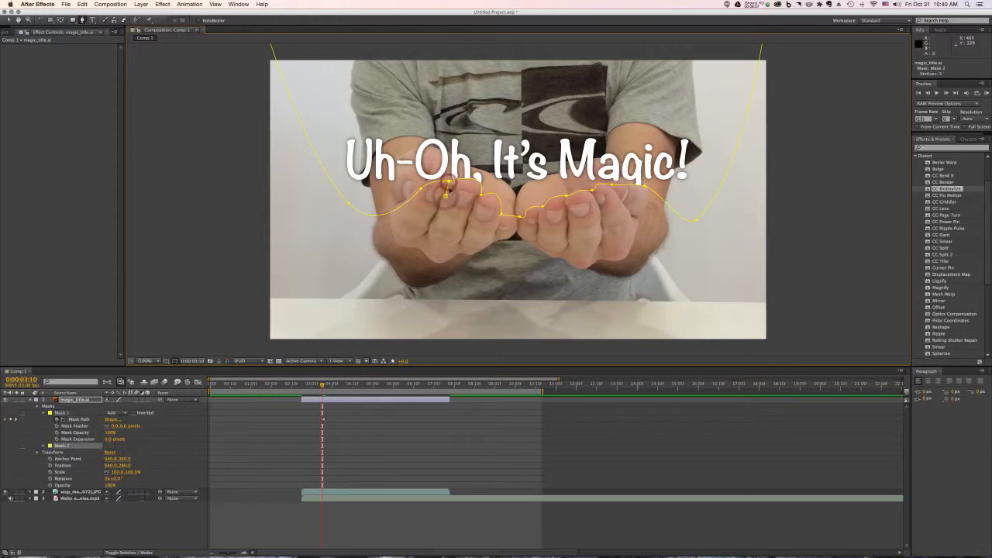
{"action": "key", "text": "super+z"}
Adjust the individual mask points with the Selection tool to fit the fingertips of both hands at 0:00:03:10.
{"action": "left_click", "coordinate": [8, 21]}
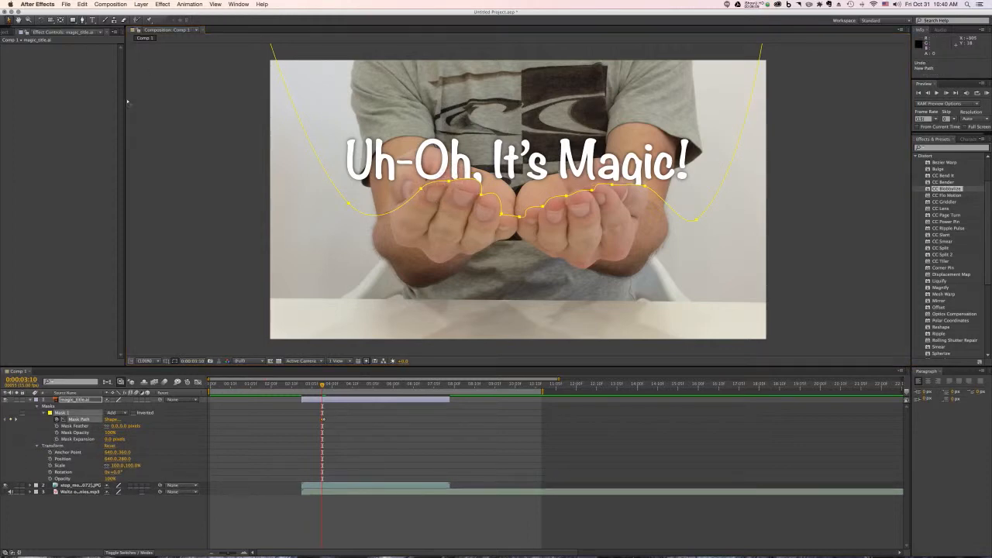
{"action": "left_click", "coordinate": [407, 178]}
{"action": "left_click", "coordinate": [419, 189]}
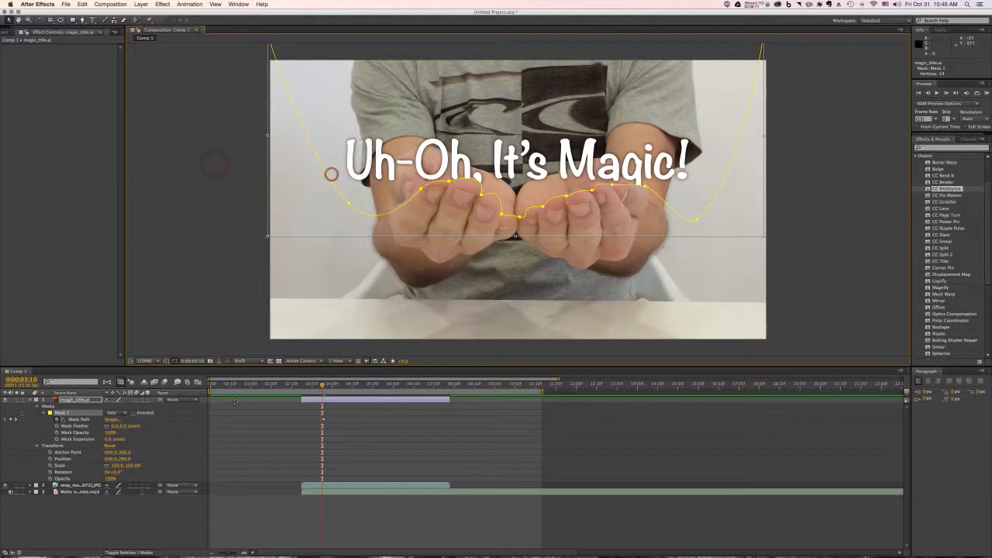
{"action": "left_click", "coordinate": [322, 420]}
{"action": "left_click", "coordinate": [321, 226]}
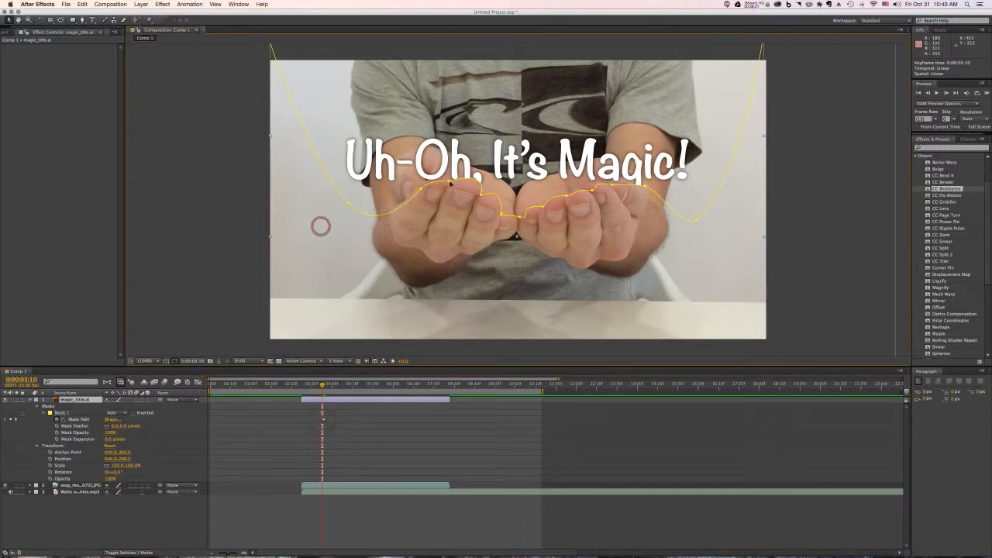
{"action": "left_click", "coordinate": [419, 188]}
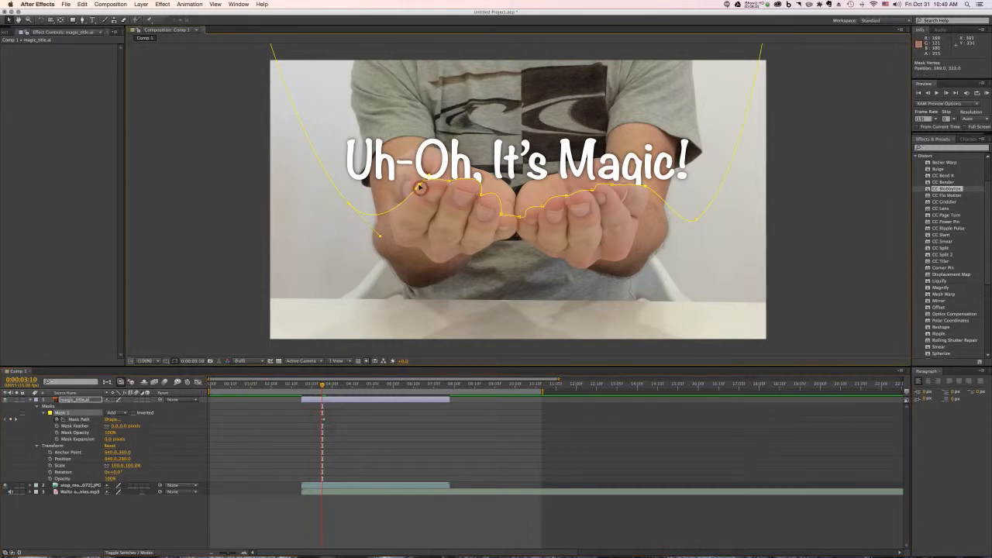
{"action": "left_click", "coordinate": [481, 194]}
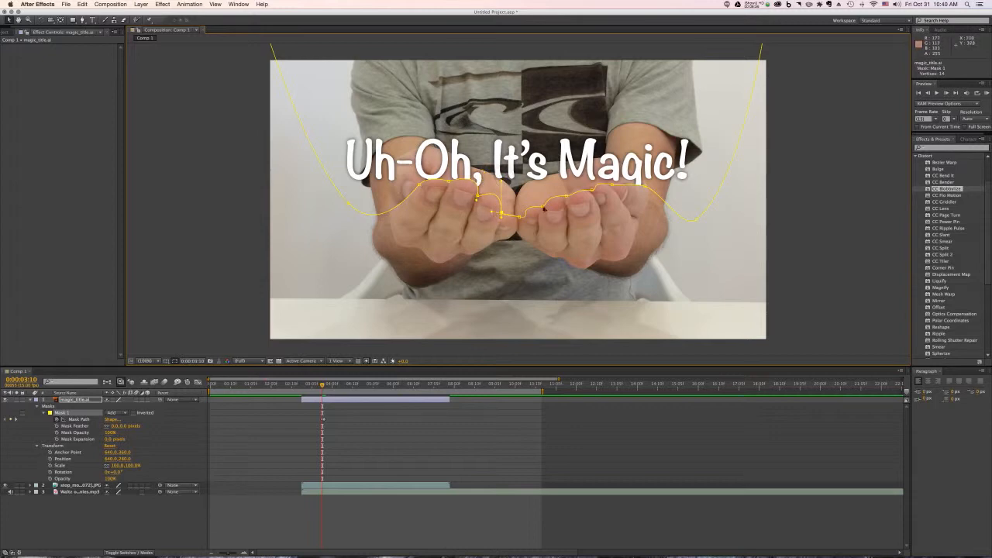
{"action": "left_click", "coordinate": [566, 197]}
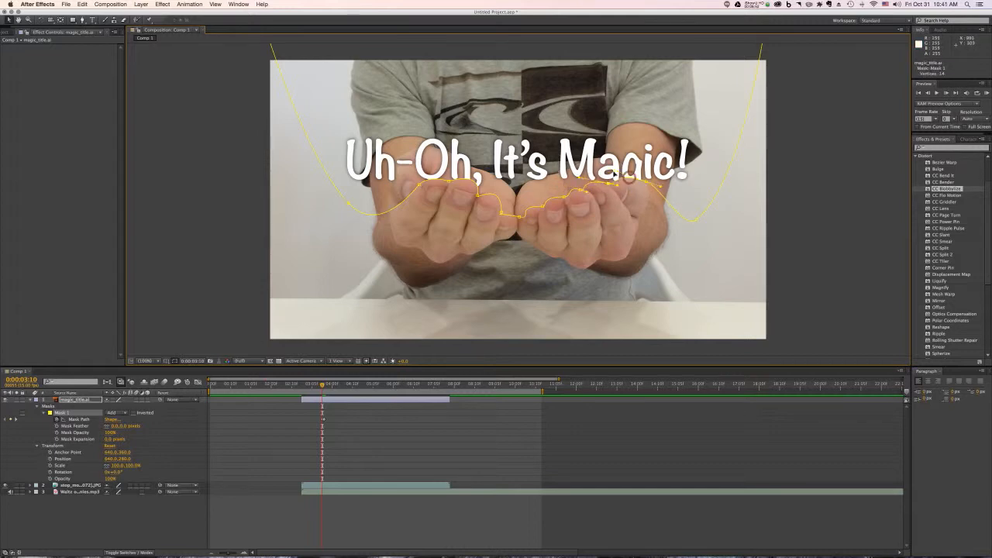
Go back to 0:00:03:09 and move the mask points onto the upper finger edges of both hands.
{"action": "key", "text": "Page_Up"}
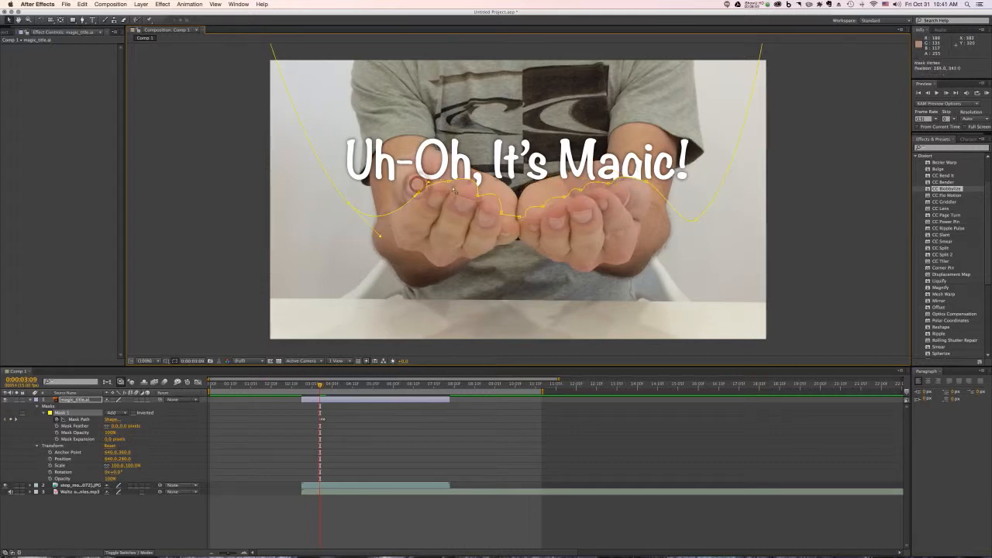
{"action": "left_click_drag", "start_coordinate": [477, 195], "coordinate": [521, 221]}
{"action": "left_click_drag", "start_coordinate": [543, 207], "coordinate": [565, 204]}
{"action": "left_click_drag", "start_coordinate": [580, 190], "coordinate": [648, 186]}
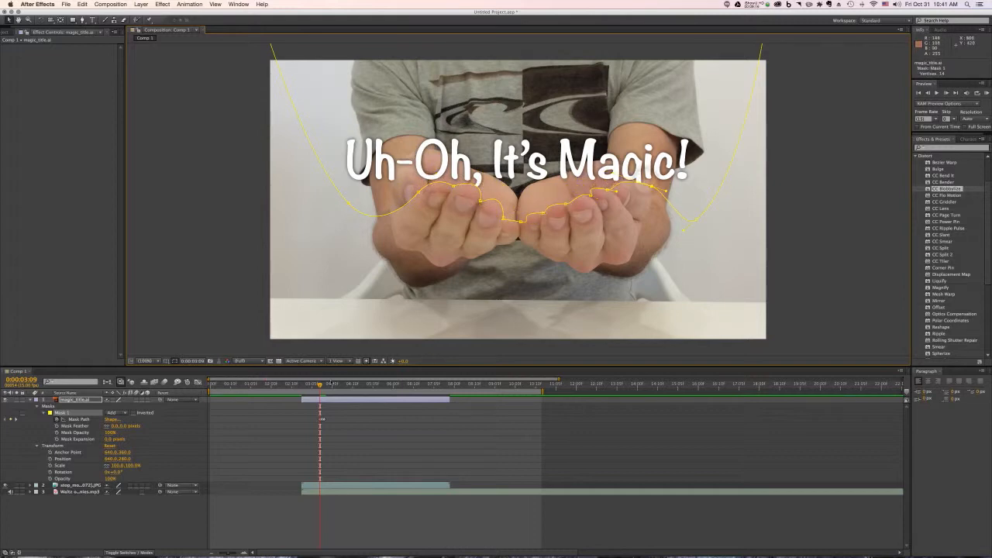
Go back to 0:00:03:08 and reshape the mask points and handles along the lowered fingertips of both hands.
{"action": "key", "text": "Page_Up"}
{"action": "key", "text": "Page_Up"}
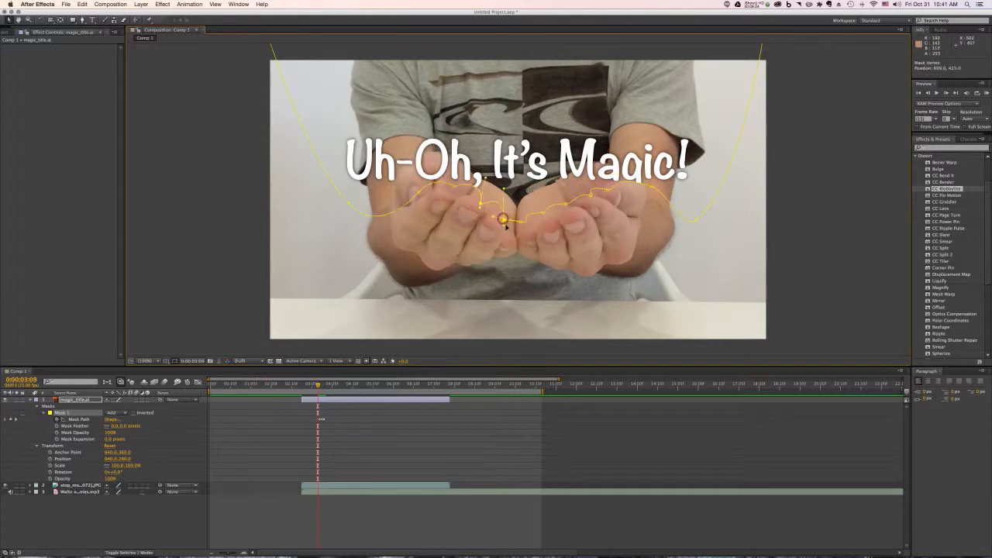
{"action": "mouse_move", "coordinate": [543, 212]}
{"action": "left_mouse_down"}
{"action": "mouse_move", "coordinate": [537, 227]}
{"action": "mouse_move", "coordinate": [558, 215]}
{"action": "left_mouse_up"}
{"action": "left_click_drag", "start_coordinate": [590, 195], "coordinate": [600, 176]}
{"action": "left_click_drag", "start_coordinate": [418, 192], "coordinate": [405, 207]}
{"action": "mouse_move", "coordinate": [453, 186]}
{"action": "left_mouse_down"}
{"action": "mouse_move", "coordinate": [457, 197]}
{"action": "mouse_move", "coordinate": [439, 180]}
{"action": "left_mouse_up"}
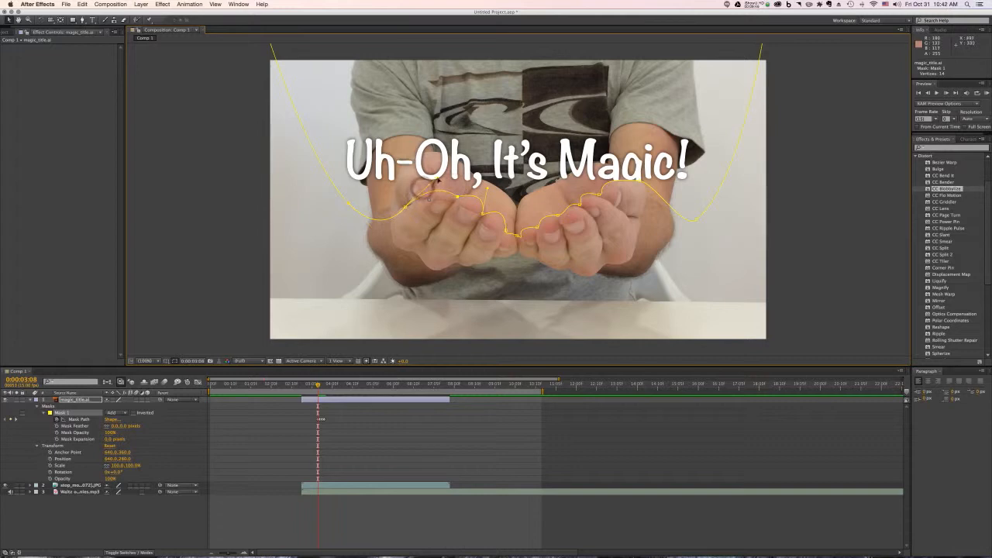
At 0:00:03:07, shift the whole title mask slightly down and left, and fit its points to the finger edges of both hands.
{"action": "key", "text": "Page_Up"}
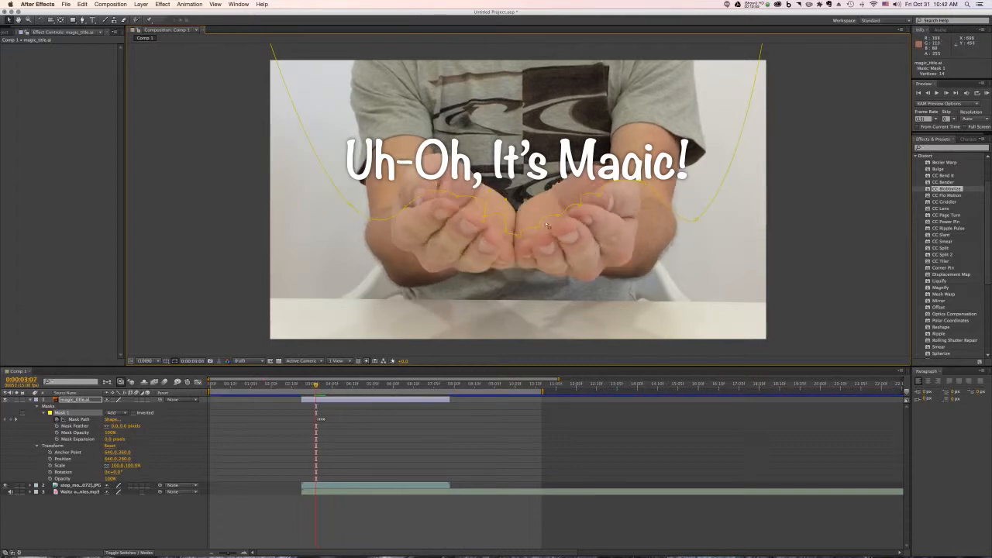
{"action": "double_click", "coordinate": [516, 236]}
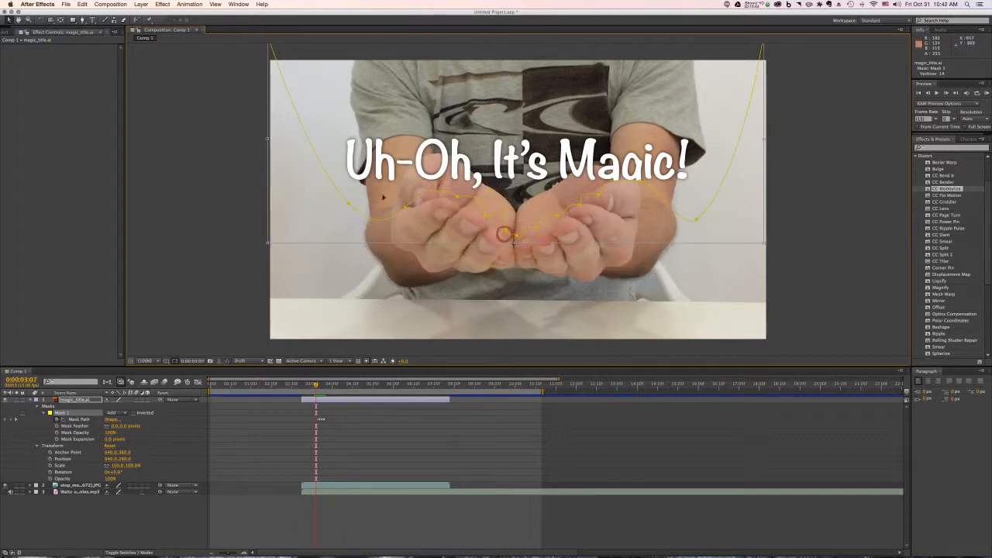
{"action": "left_click_drag", "start_coordinate": [405, 207], "coordinate": [403, 217]}
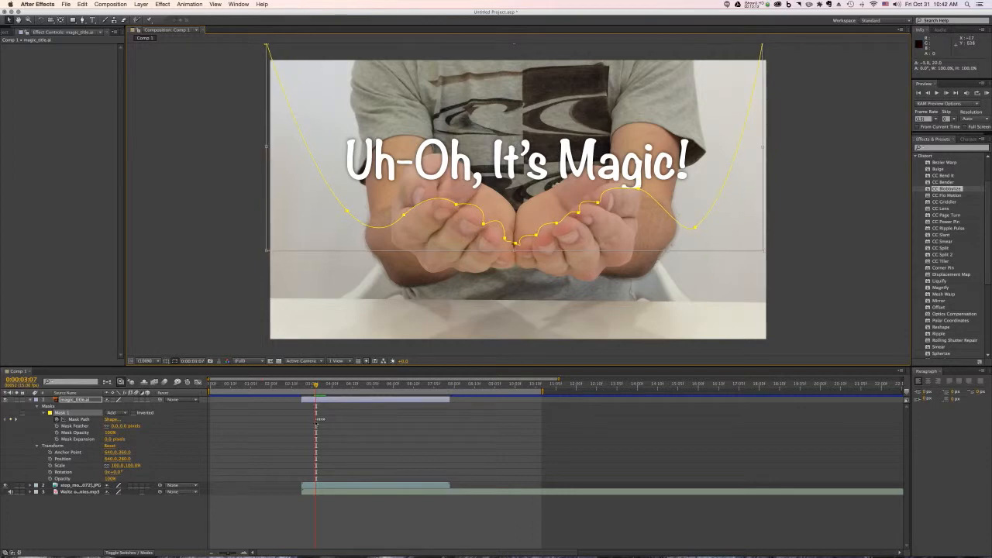
{"action": "left_click", "coordinate": [316, 420]}
{"action": "left_click", "coordinate": [455, 225]}
{"action": "left_click", "coordinate": [505, 241]}
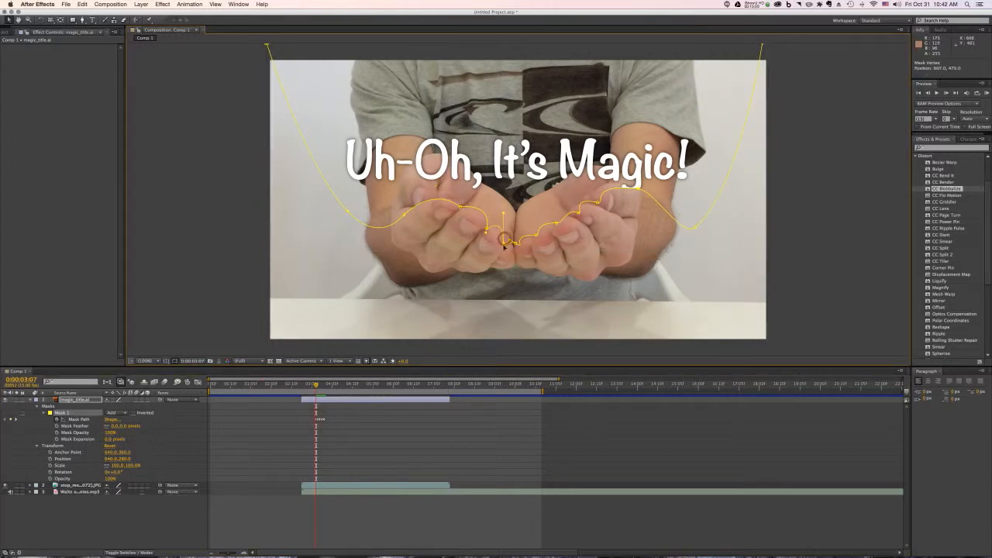
{"action": "left_click_drag", "start_coordinate": [533, 235], "coordinate": [632, 184]}
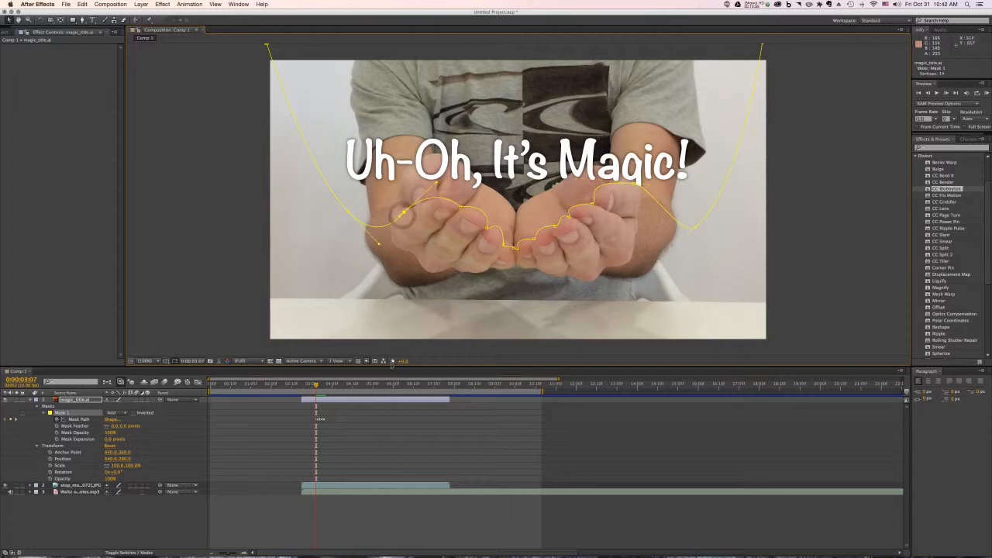
Go back to 0:00:03:06 and move the mask points onto the upper finger edges of both hands.
{"action": "left_click_drag", "start_coordinate": [315, 385], "coordinate": [313, 385]}
{"action": "scroll", "coordinate": [527, 263], "scroll_direction": "up", "scroll_amount": 4}
{"action": "left_click", "coordinate": [148, 360]}
{"action": "left_click", "coordinate": [153, 375]}
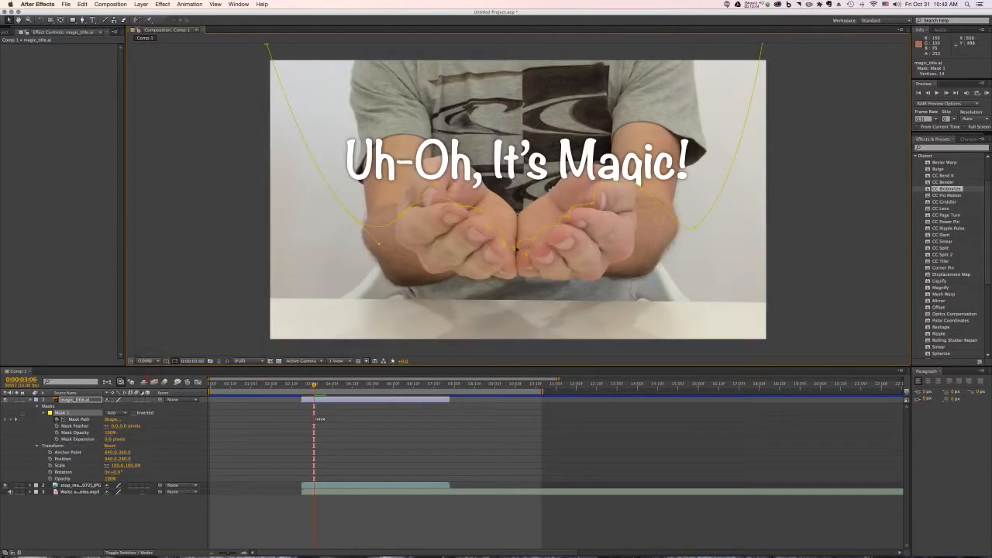
{"action": "left_click_drag", "start_coordinate": [516, 249], "coordinate": [497, 236]}
{"action": "mouse_move", "coordinate": [480, 214]}
{"action": "left_mouse_down"}
{"action": "mouse_move", "coordinate": [501, 210]}
{"action": "mouse_move", "coordinate": [471, 217]}
{"action": "left_mouse_up"}
{"action": "left_click_drag", "start_coordinate": [403, 213], "coordinate": [415, 209]}
{"action": "left_click_drag", "start_coordinate": [534, 239], "coordinate": [562, 221]}
{"action": "left_click_drag", "start_coordinate": [554, 220], "coordinate": [570, 208]}
{"action": "left_click_drag", "start_coordinate": [633, 183], "coordinate": [626, 179]}
Go back to 0:00:03:05 and reshape the mask points along the fingers and the gap between the hands.
{"action": "key", "text": "Page_Up"}
{"action": "mouse_move", "coordinate": [516, 254]}
{"action": "left_mouse_down"}
{"action": "mouse_move", "coordinate": [517, 264]}
{"action": "mouse_move", "coordinate": [504, 248]}
{"action": "left_mouse_up"}
{"action": "left_click_drag", "start_coordinate": [471, 217], "coordinate": [478, 228]}
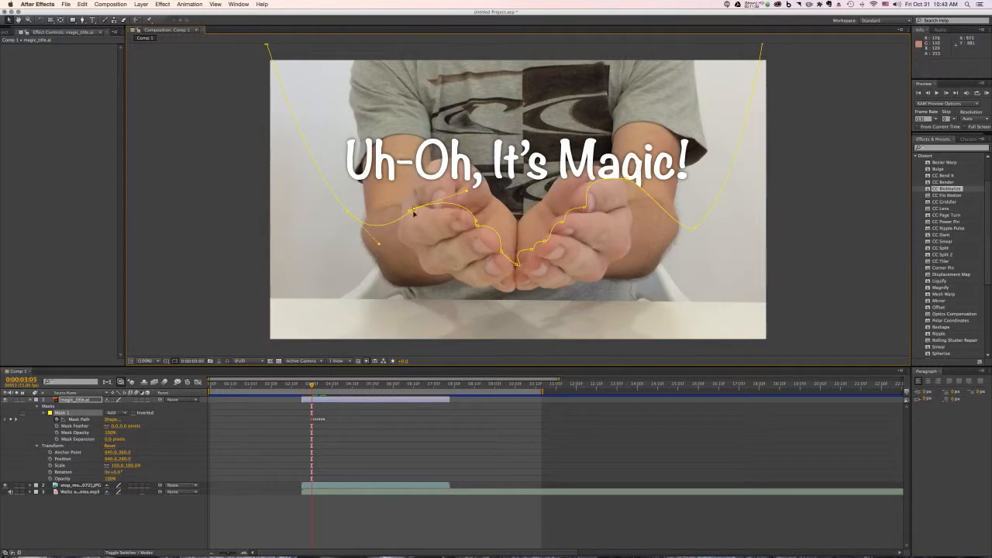
{"action": "left_click_drag", "start_coordinate": [414, 213], "coordinate": [413, 218]}
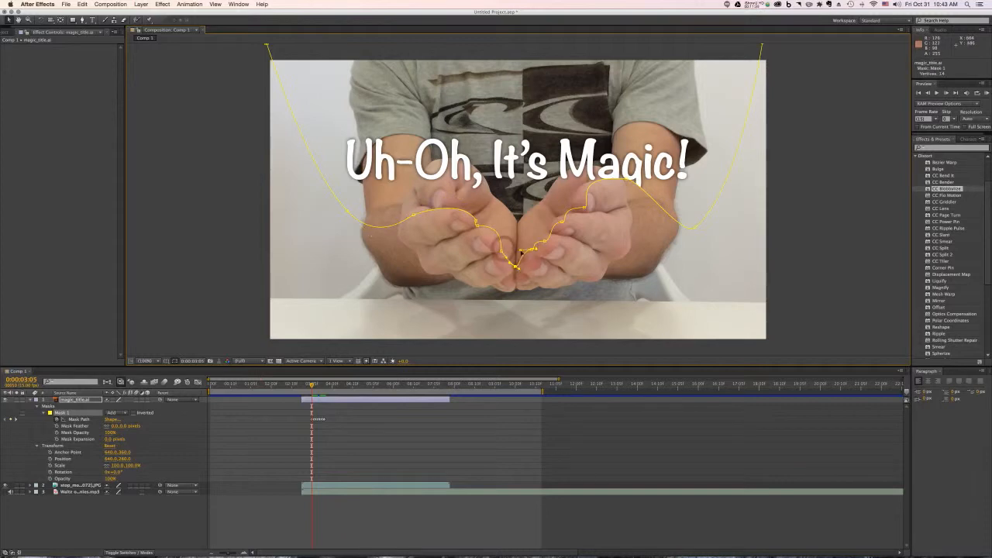
{"action": "left_click_drag", "start_coordinate": [545, 240], "coordinate": [549, 232]}
{"action": "left_click_drag", "start_coordinate": [561, 221], "coordinate": [569, 214]}
{"action": "left_click_drag", "start_coordinate": [554, 215], "coordinate": [594, 184]}
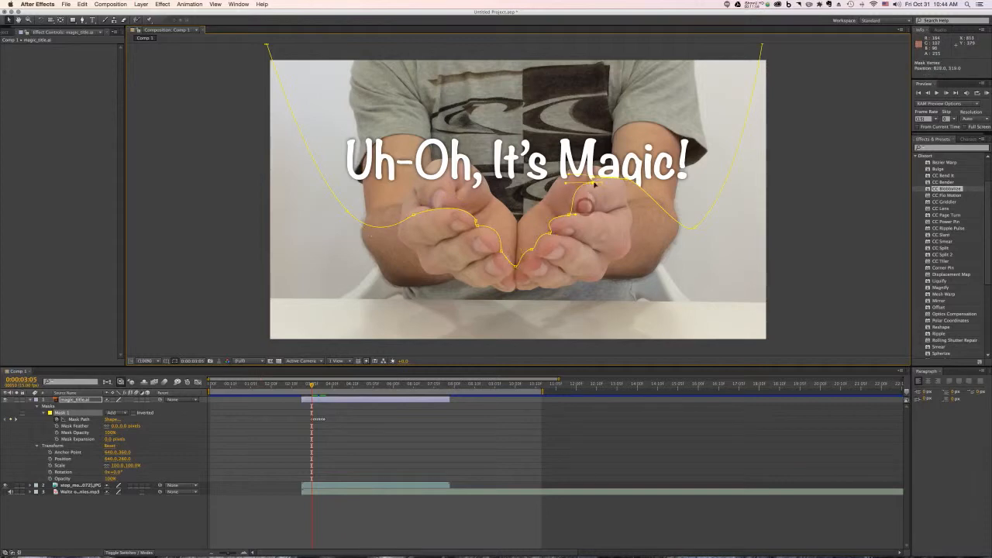
Try pulling the outer mask points up toward the ends of the title at 0:00:03:05 and 0:00:03:06.
{"action": "left_click", "coordinate": [693, 225]}
{"action": "left_click", "coordinate": [346, 209]}
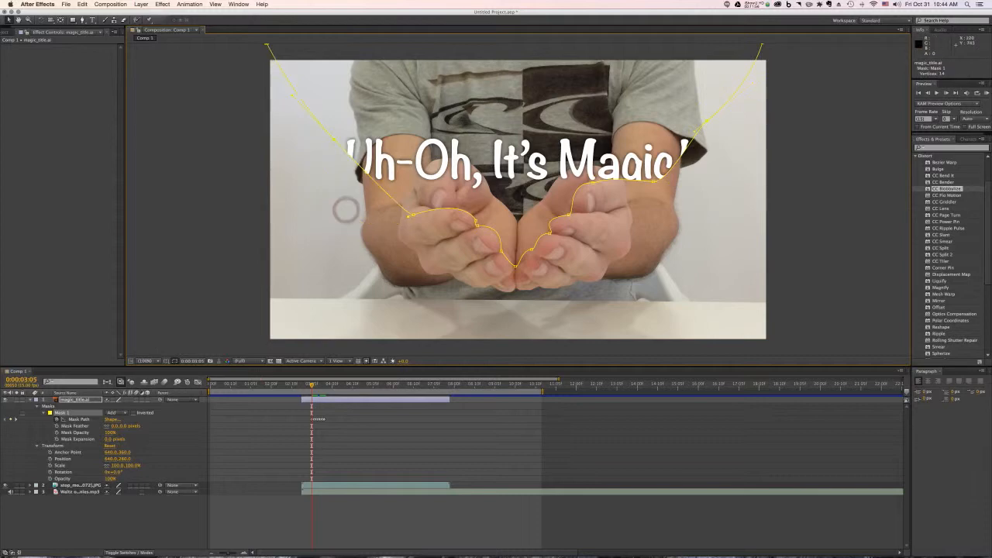
{"action": "key", "text": "Page_Down"}
{"action": "left_click_drag", "start_coordinate": [345, 214], "coordinate": [345, 107]}
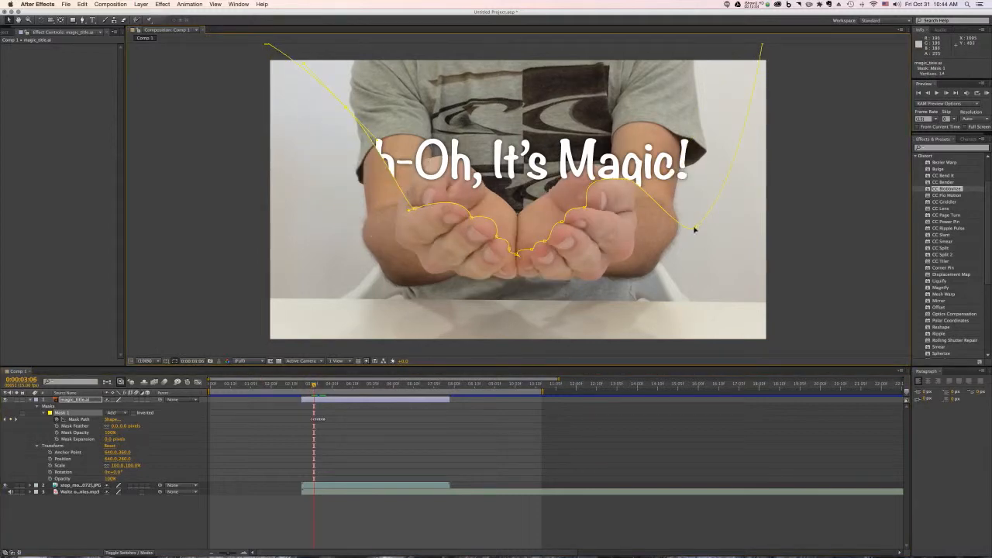
{"action": "left_click", "coordinate": [317, 392]}
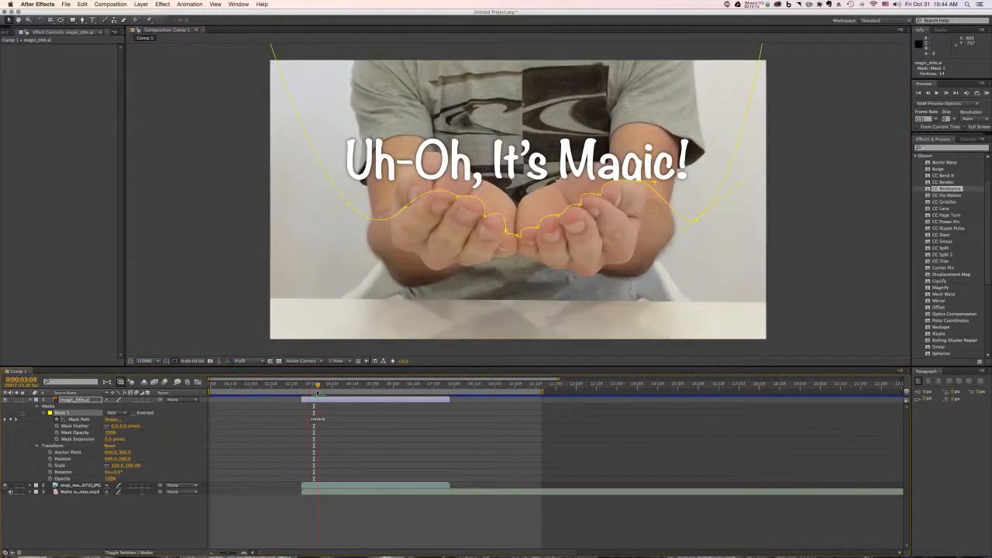
At 0:00:03:04, move the mask points onto the fingertips of the hand beneath "Uh-Oh".
{"action": "left_click_drag", "start_coordinate": [316, 392], "coordinate": [310, 387]}
{"action": "left_click_drag", "start_coordinate": [508, 253], "coordinate": [486, 213]}
{"action": "left_click_drag", "start_coordinate": [492, 261], "coordinate": [498, 237]}
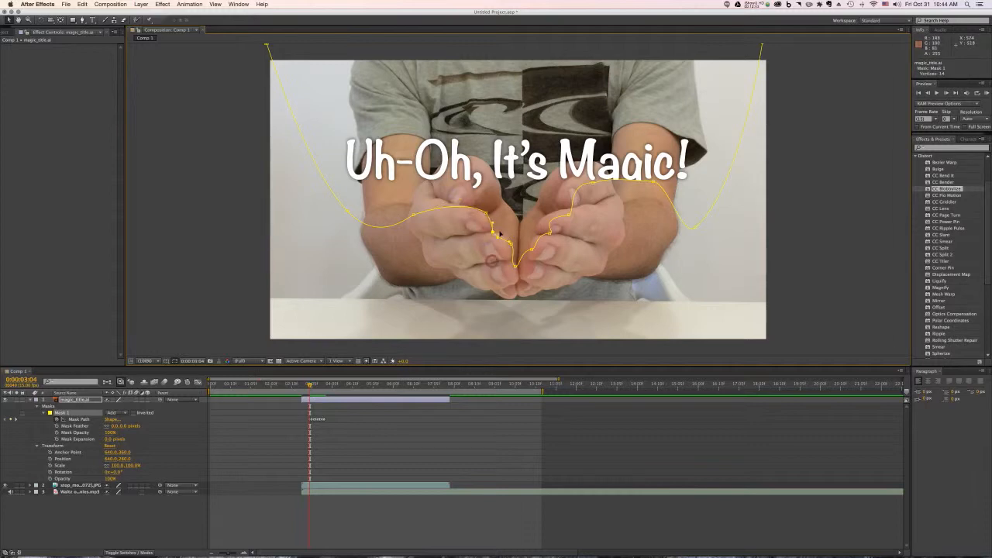
{"action": "left_click_drag", "start_coordinate": [413, 215], "coordinate": [417, 208]}
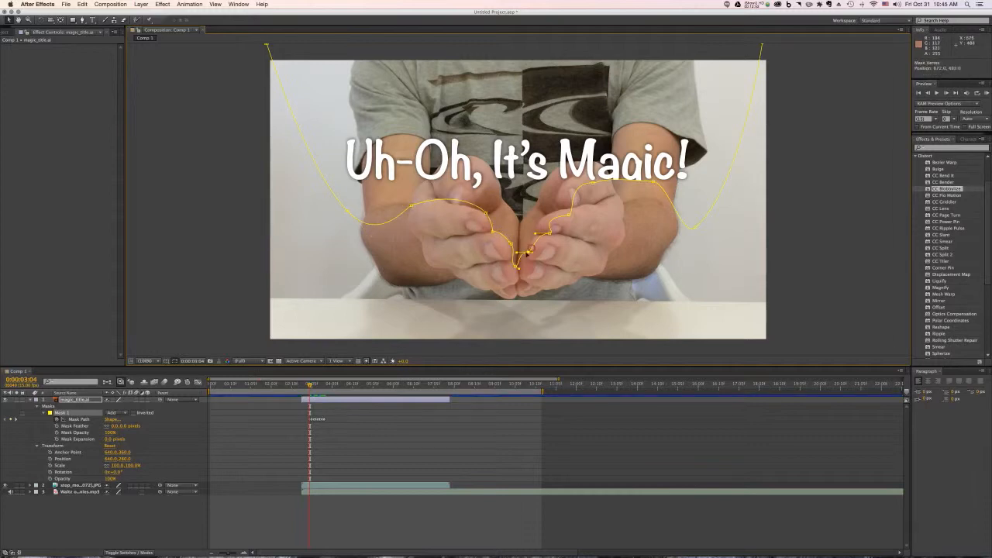
Fit the mask to the hand beneath "Magic!" and pull the outer points up and inward to hide both ends of the title.
{"action": "left_click_drag", "start_coordinate": [548, 230], "coordinate": [573, 175]}
{"action": "left_click_drag", "start_coordinate": [653, 182], "coordinate": [649, 146]}
{"action": "left_click_drag", "start_coordinate": [694, 228], "coordinate": [699, 118]}
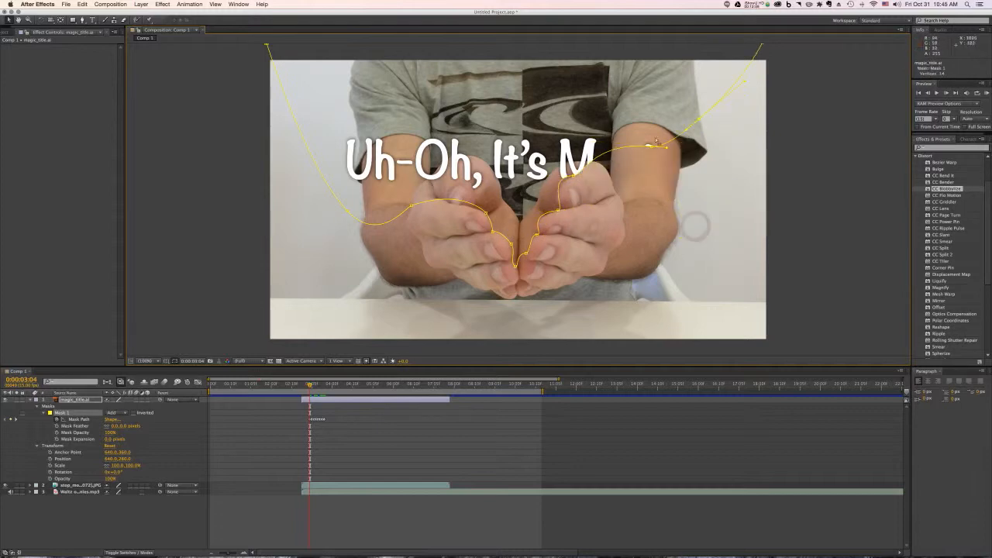
{"action": "left_click_drag", "start_coordinate": [650, 146], "coordinate": [651, 138]}
{"action": "left_click_drag", "start_coordinate": [411, 207], "coordinate": [477, 188]}
{"action": "left_click_drag", "start_coordinate": [347, 210], "coordinate": [453, 140]}
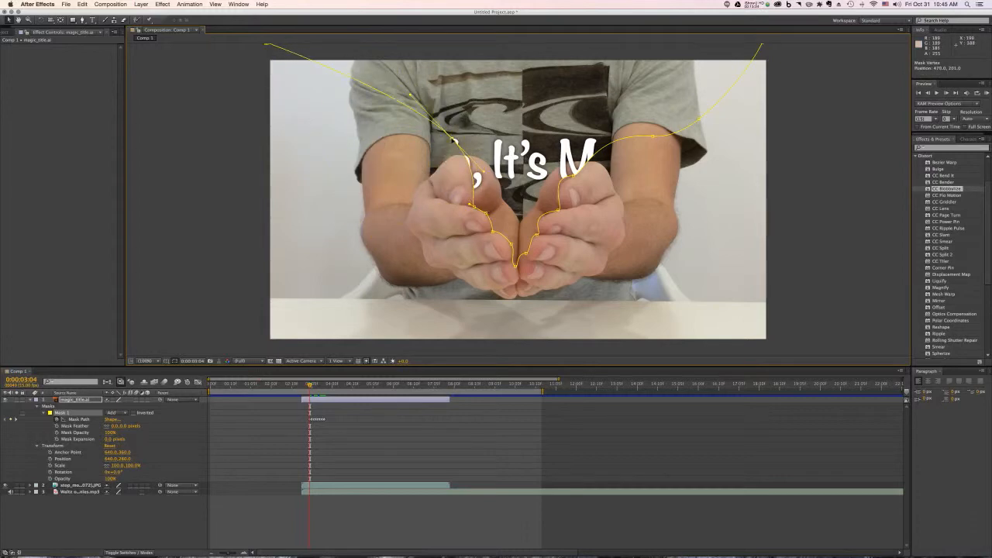
Copy the mask path keyframe from 0:00:03:04 to 0:00:03:03 and nudge the whole mask slightly down and right.
{"action": "key", "text": "Page_Up"}
{"action": "left_click", "coordinate": [310, 419]}
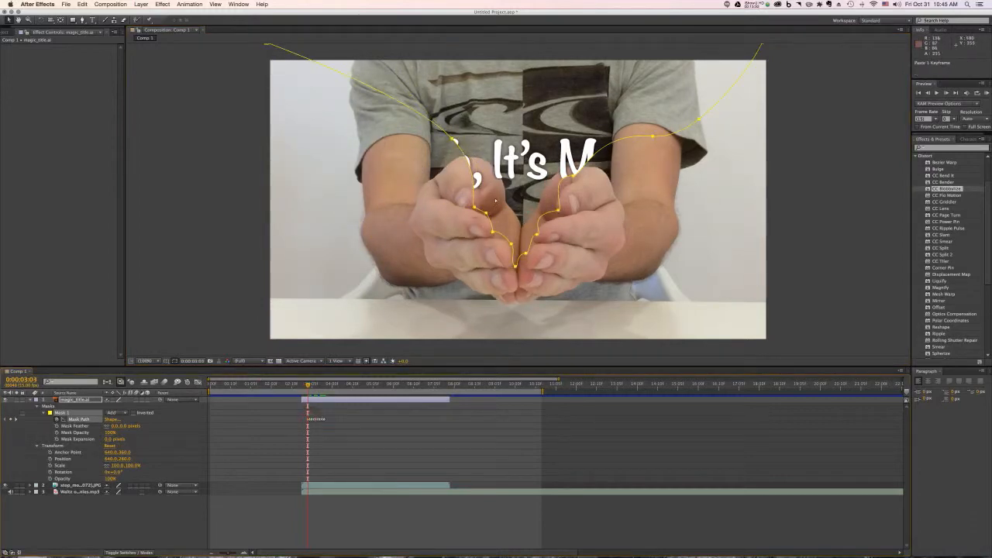
{"action": "key", "text": "shift+Down"}
{"action": "key", "text": "shift+Down"}
{"action": "key", "text": "shift+Right"}
Reshape the mask points and handles at 0:00:03:03 to follow the thumbs and fingers around the gap between the hands.
{"action": "left_click", "coordinate": [580, 218]}
{"action": "left_click", "coordinate": [576, 183]}
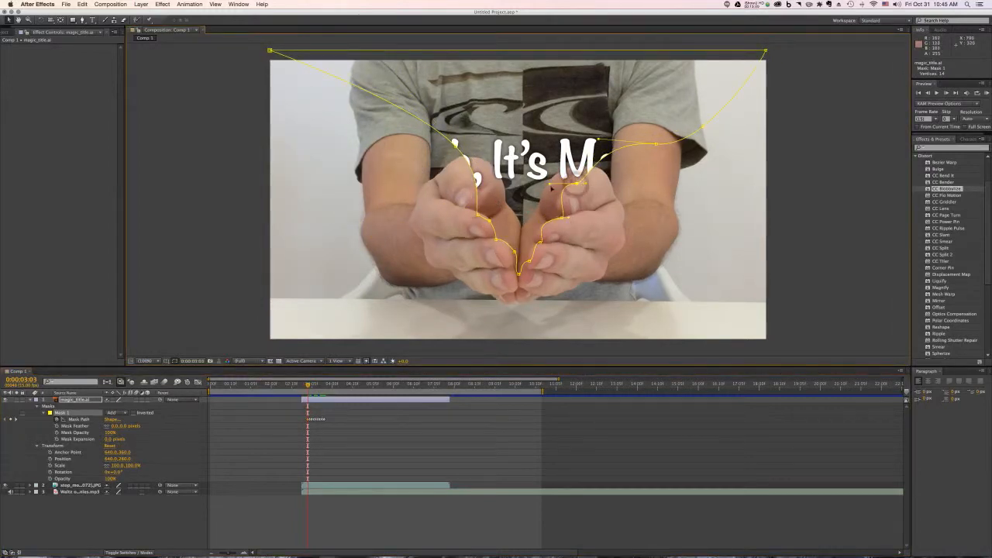
{"action": "left_click_drag", "start_coordinate": [555, 191], "coordinate": [537, 190]}
{"action": "left_click", "coordinate": [540, 242]}
{"action": "left_click_drag", "start_coordinate": [529, 225], "coordinate": [519, 267]}
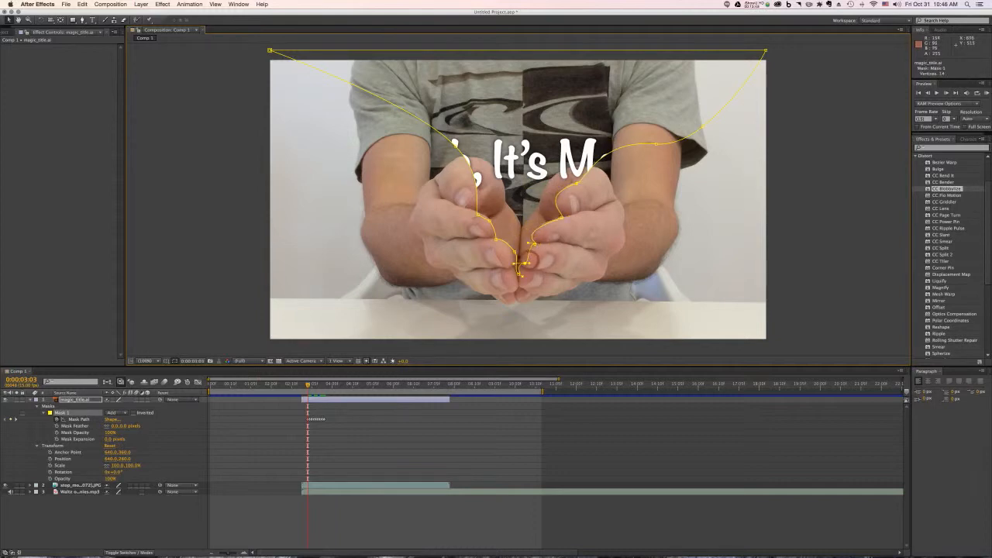
{"action": "left_click_drag", "start_coordinate": [478, 212], "coordinate": [560, 217]}
At 0:00:03:02, fit the mask to the closing hands and raise the upper points to hide more of the title.
{"action": "left_click", "coordinate": [306, 385]}
{"action": "left_click", "coordinate": [307, 419]}
{"action": "left_click", "coordinate": [474, 224]}
{"action": "left_click_drag", "start_coordinate": [510, 241], "coordinate": [523, 210]}
{"action": "left_click_drag", "start_coordinate": [656, 144], "coordinate": [642, 104]}
{"action": "left_click_drag", "start_coordinate": [480, 210], "coordinate": [487, 179]}
{"action": "left_click_drag", "start_coordinate": [453, 144], "coordinate": [444, 119]}
Copy the mask path keyframe from 0:00:03:02 to 0:00:03:01 and bring the lower points into the narrow gap between the hands.
{"action": "left_click", "coordinate": [306, 419]}
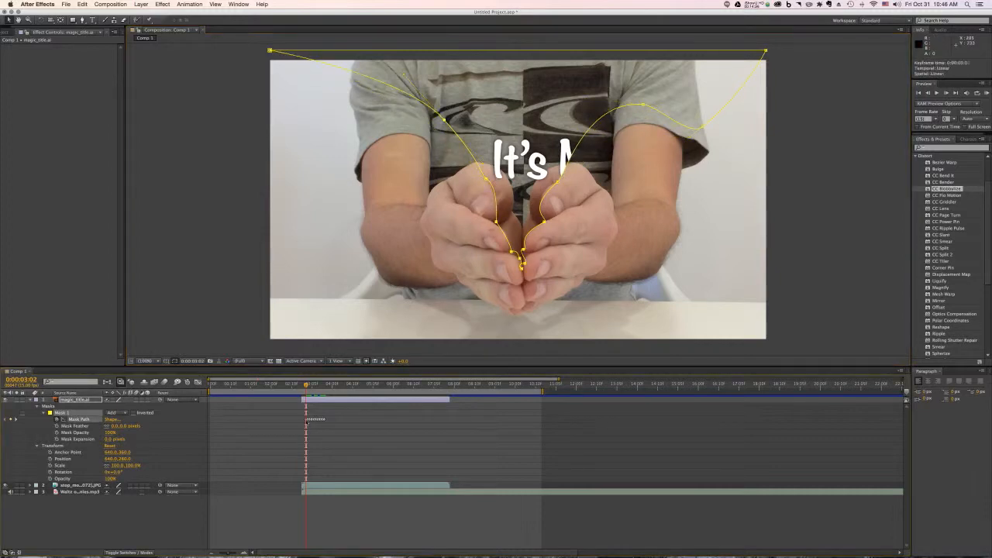
{"action": "key", "text": "super+c"}
{"action": "key", "text": "Page_Up"}
{"action": "key", "text": "super+v"}
{"action": "left_click", "coordinate": [525, 287]}
{"action": "left_click_drag", "start_coordinate": [511, 252], "coordinate": [516, 251]}
{"action": "left_click_drag", "start_coordinate": [496, 221], "coordinate": [537, 220]}
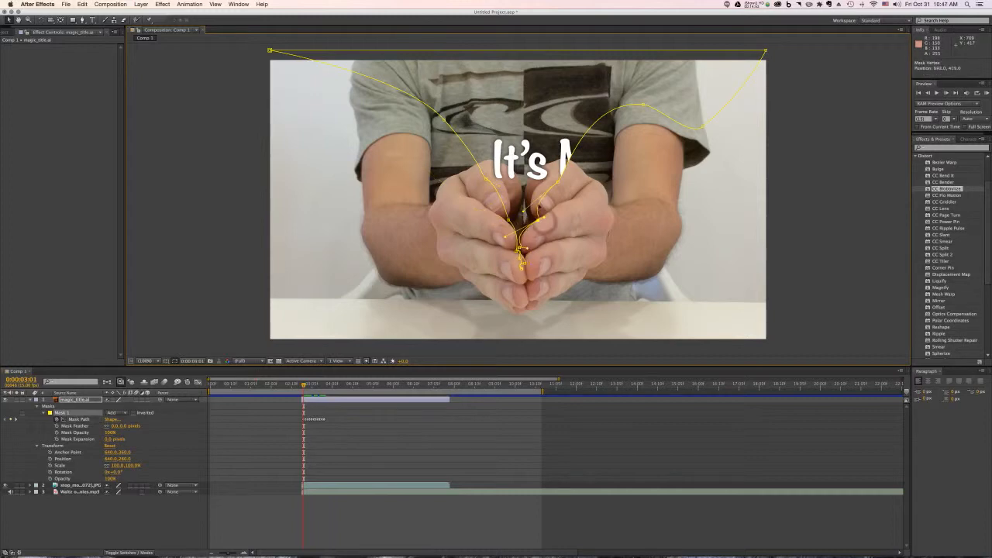
Pull the upper mask points inward at 0:00:03:01 so only the middle of the title shows between the thumbs.
{"action": "left_click_drag", "start_coordinate": [557, 181], "coordinate": [546, 181]}
{"action": "left_click_drag", "start_coordinate": [486, 178], "coordinate": [503, 174]}
{"action": "left_click_drag", "start_coordinate": [444, 120], "coordinate": [497, 111]}
{"action": "left_click_drag", "start_coordinate": [642, 104], "coordinate": [582, 104]}
Copy the mask path keyframe from 0:00:03:01 to 0:00:03:00 and move the upper points inward above the thumbs.
{"action": "left_click", "coordinate": [303, 419]}
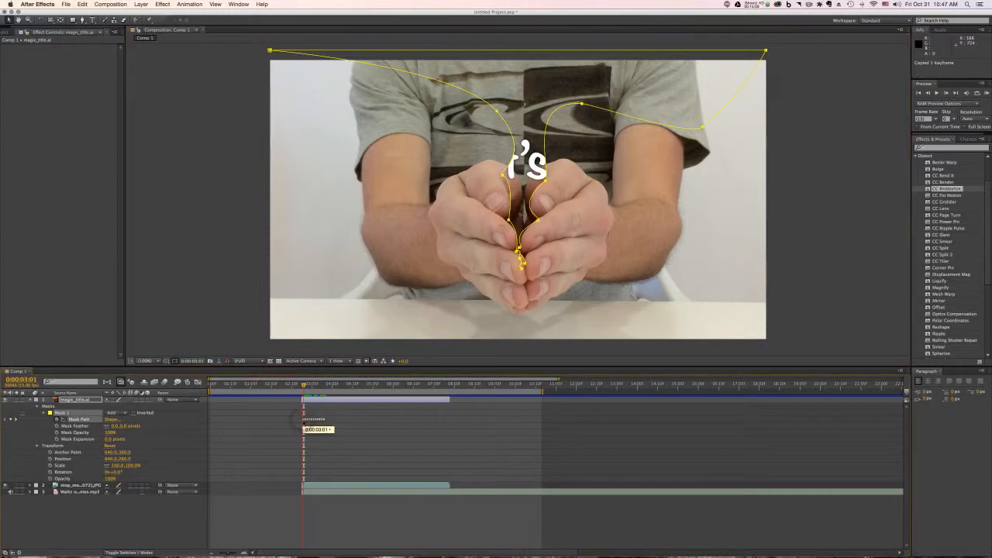
{"action": "key", "text": "Page_Up"}
{"action": "key", "text": "shift+Left"}
{"action": "key", "text": "shift+Right"}
{"action": "left_click_drag", "start_coordinate": [495, 111], "coordinate": [525, 125]}
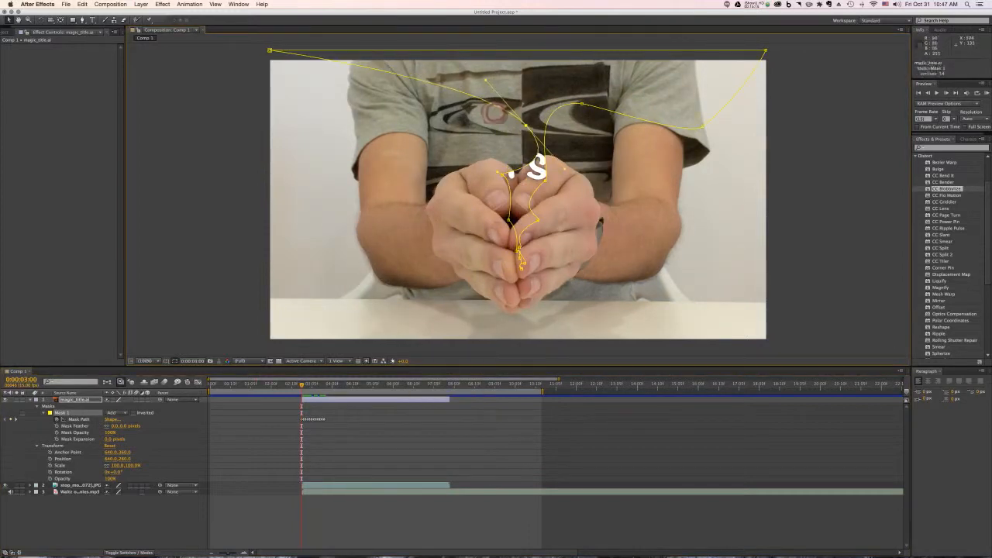
{"action": "left_click_drag", "start_coordinate": [582, 104], "coordinate": [571, 116]}
{"action": "left_click_drag", "start_coordinate": [503, 175], "coordinate": [503, 179]}
{"action": "left_click_drag", "start_coordinate": [509, 220], "coordinate": [502, 218]}
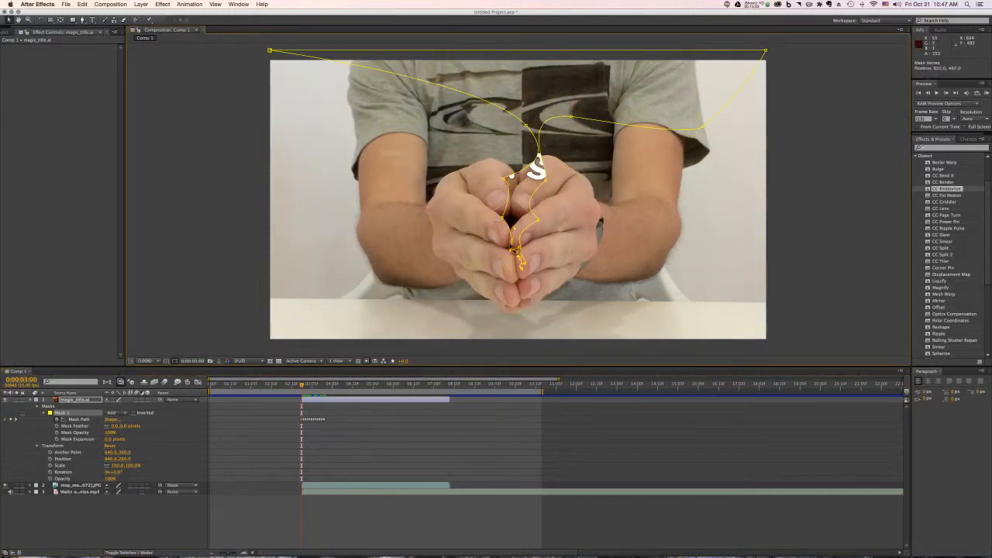
Tighten the mask points and handles at 0:00:03:00 around the gap between the thumbs to hide the remaining letters.
{"action": "left_click_drag", "start_coordinate": [517, 251], "coordinate": [523, 215]}
{"action": "left_click_drag", "start_coordinate": [546, 182], "coordinate": [521, 195]}
{"action": "left_click_drag", "start_coordinate": [507, 109], "coordinate": [543, 114]}
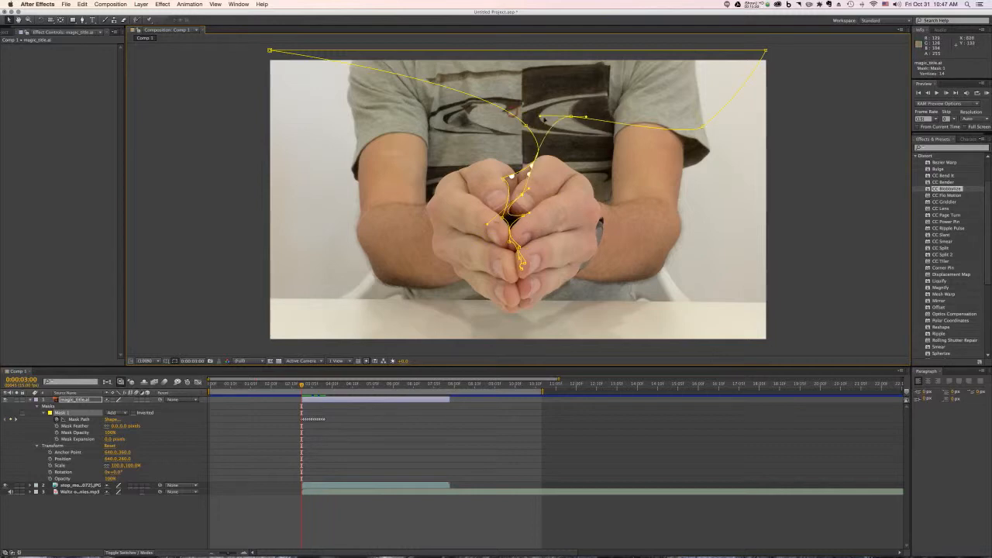
{"action": "left_click", "coordinate": [525, 125]}
{"action": "mouse_move", "coordinate": [563, 171]}
{"action": "left_mouse_down"}
{"action": "mouse_move", "coordinate": [543, 167]}
{"action": "mouse_move", "coordinate": [548, 177]}
{"action": "left_mouse_up"}
{"action": "left_click_drag", "start_coordinate": [502, 70], "coordinate": [488, 81]}
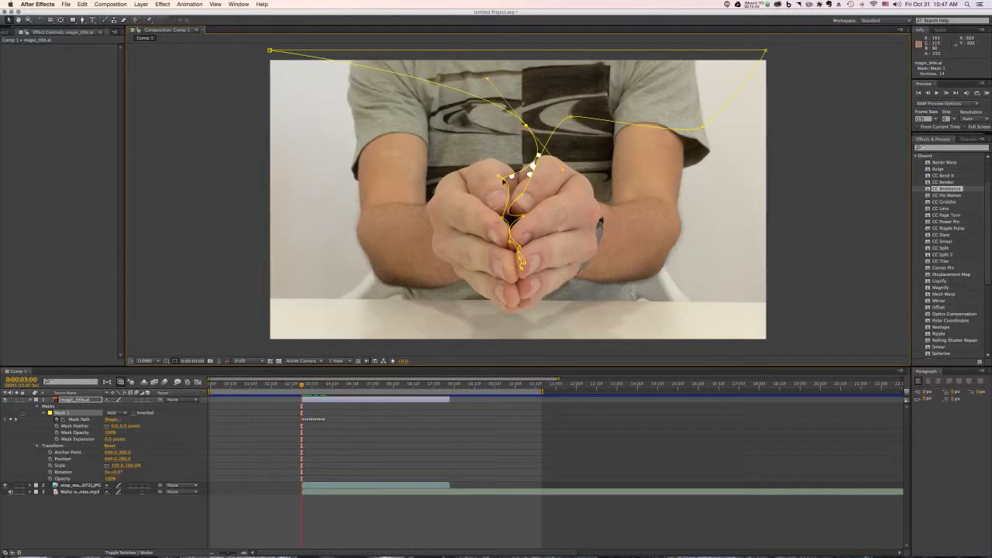
{"action": "left_click_drag", "start_coordinate": [502, 179], "coordinate": [516, 179]}
Play back the title reveal and run a RAM preview of the composition.
{"action": "key", "text": "space"}
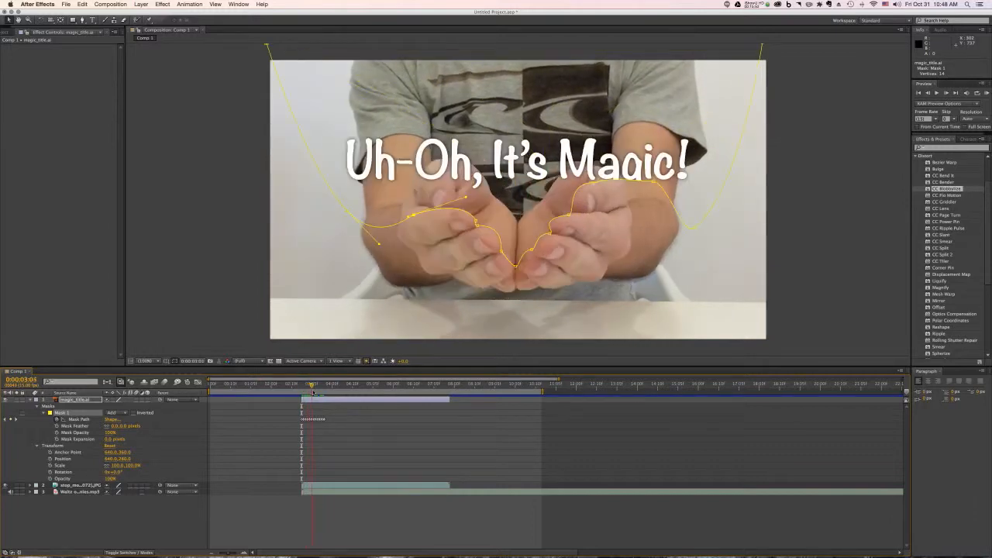
{"action": "key", "text": "space"}
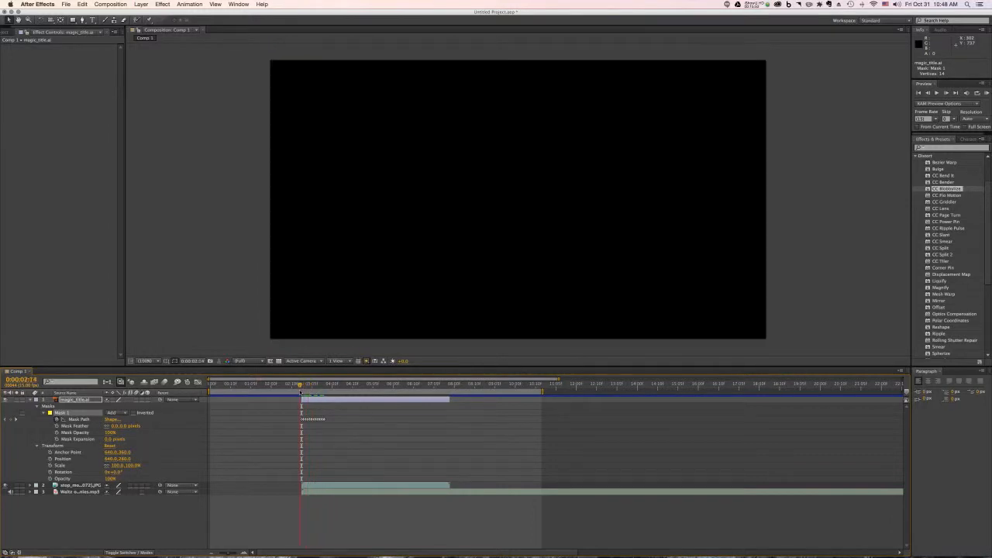
{"action": "left_click", "coordinate": [986, 93]}
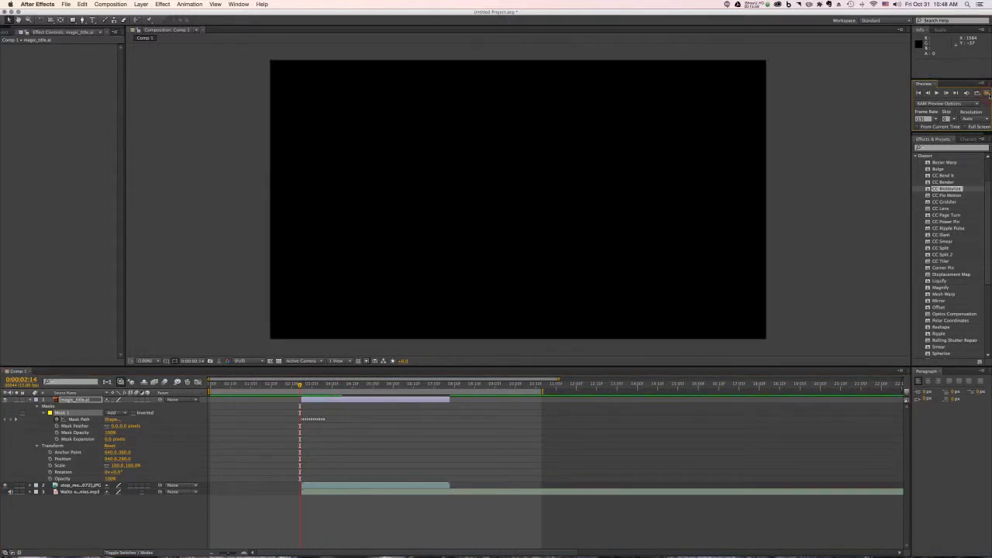
{"action": "left_click", "coordinate": [986, 92]}
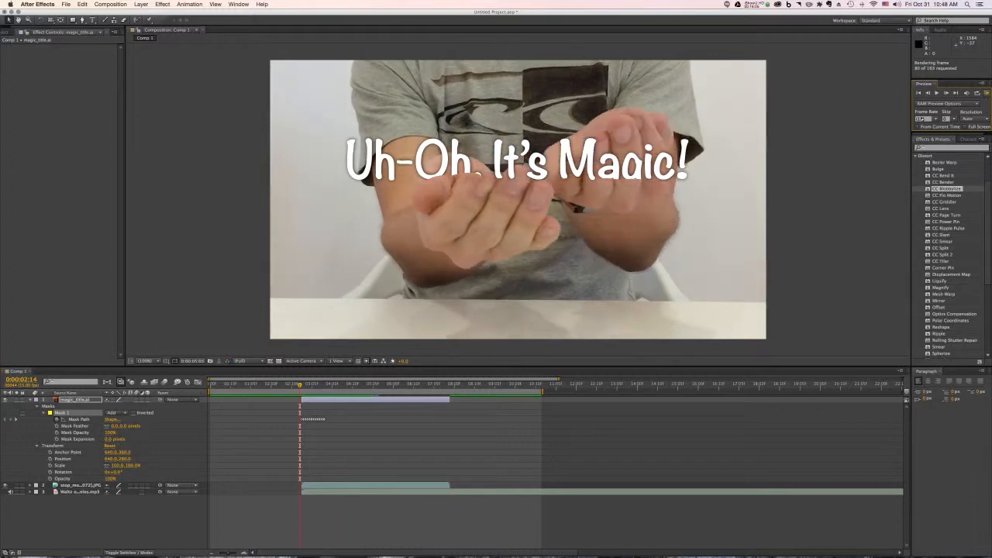
Enable previewing from the current time and RAM-preview the title reveal starting at 0:00:02:07.
{"action": "left_click", "coordinate": [917, 127]}
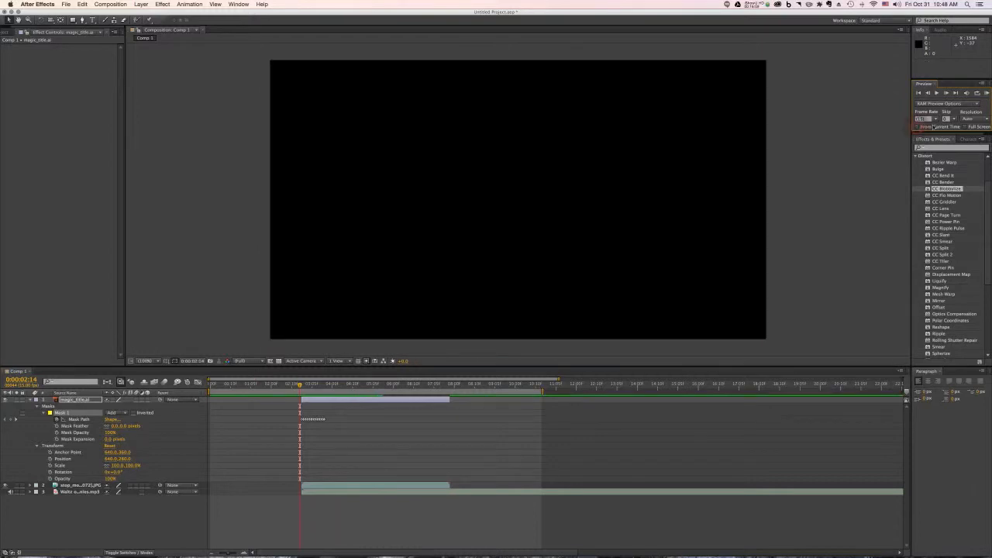
{"action": "left_click", "coordinate": [985, 93]}
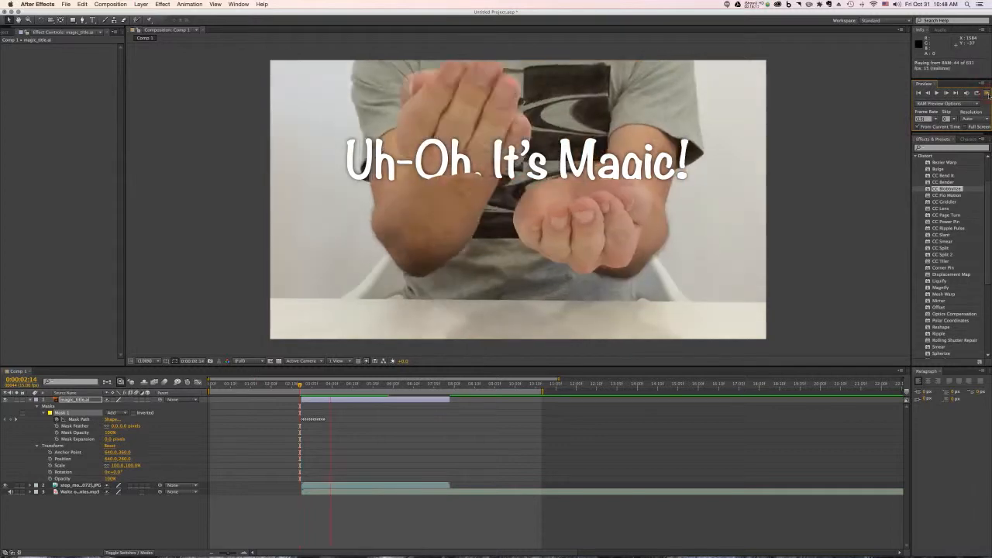
{"action": "key", "text": "space"}
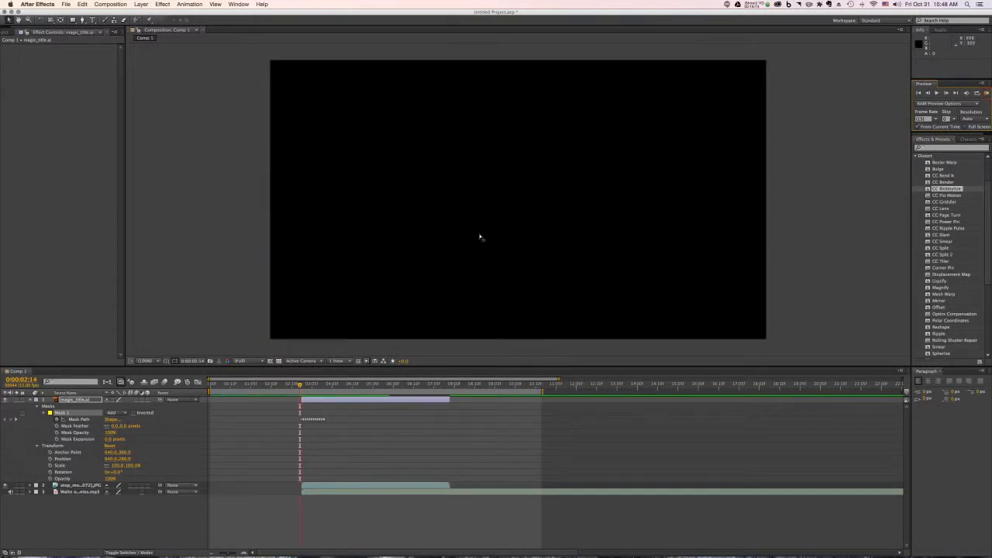
{"action": "left_click", "coordinate": [285, 384]}
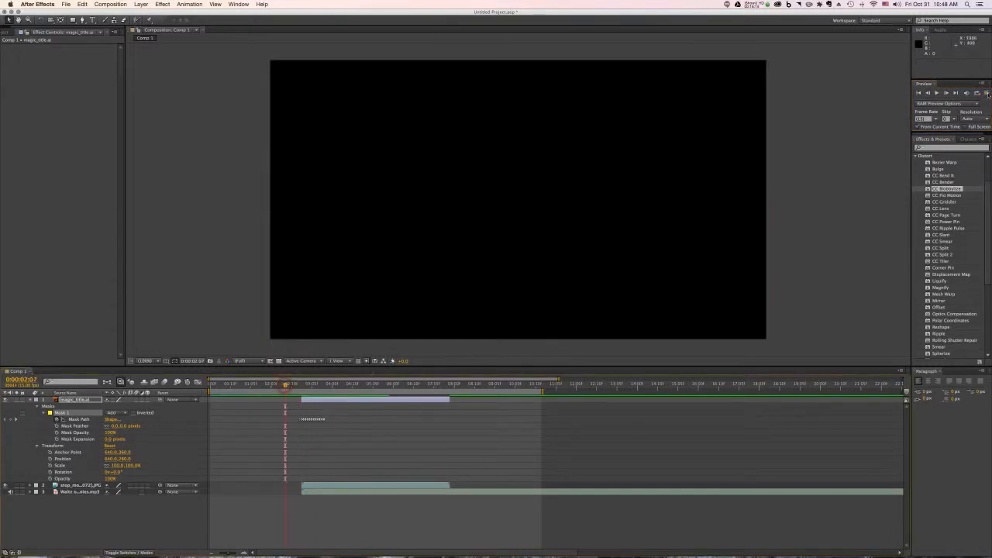
{"action": "left_click", "coordinate": [986, 93]}
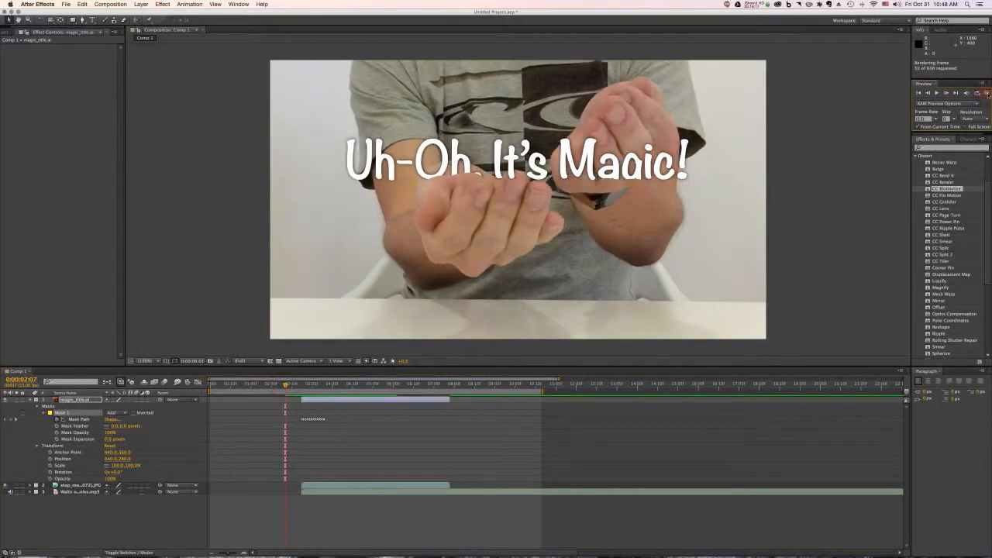
Stop the preview and enable Position and Scale keyframing for the magic_title.ai layer at 0:00:03:00.
{"action": "key", "text": "space"}
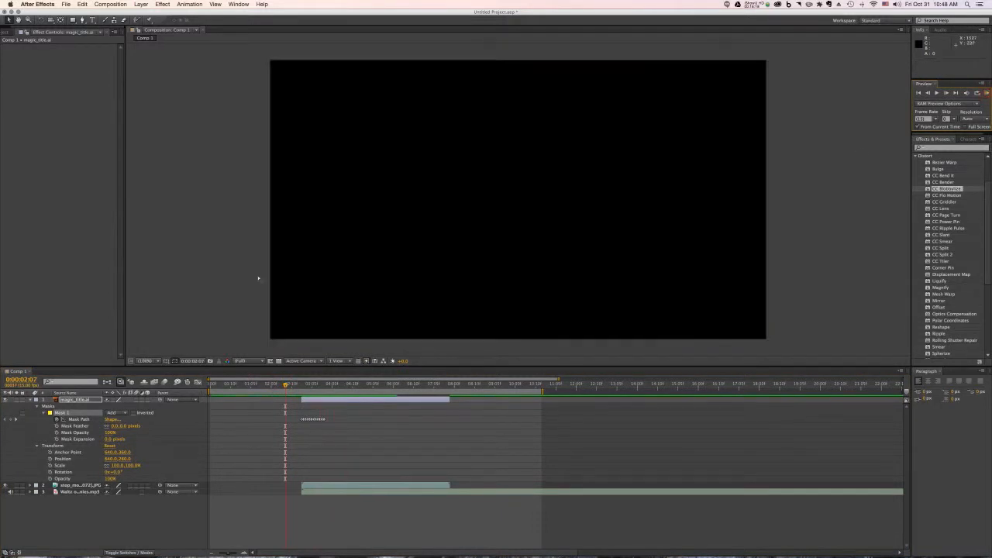
{"action": "mouse_move", "coordinate": [317, 385]}
{"action": "left_mouse_down"}
{"action": "mouse_move", "coordinate": [304, 385]}
{"action": "mouse_move", "coordinate": [316, 385]}
{"action": "left_mouse_up"}
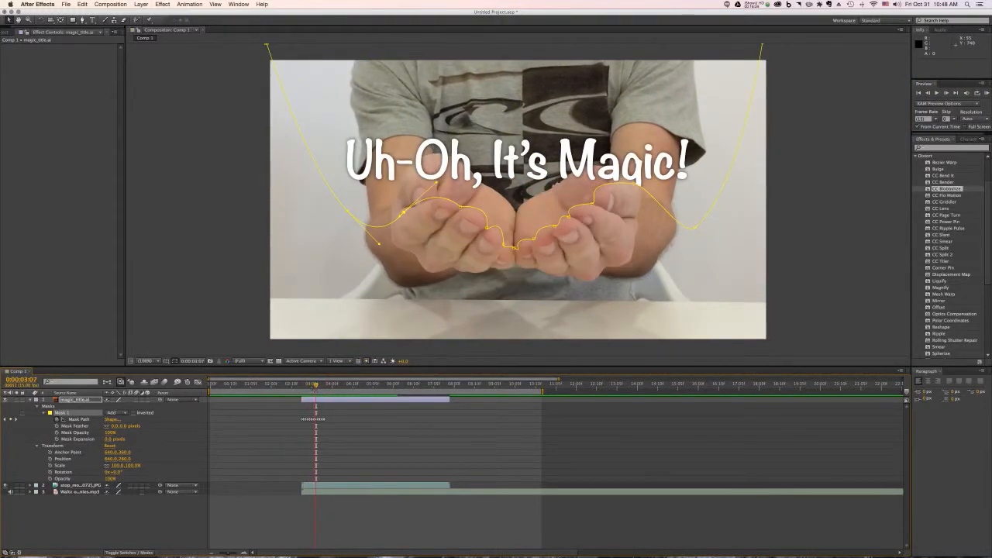
{"action": "left_click_drag", "start_coordinate": [316, 386], "coordinate": [302, 385]}
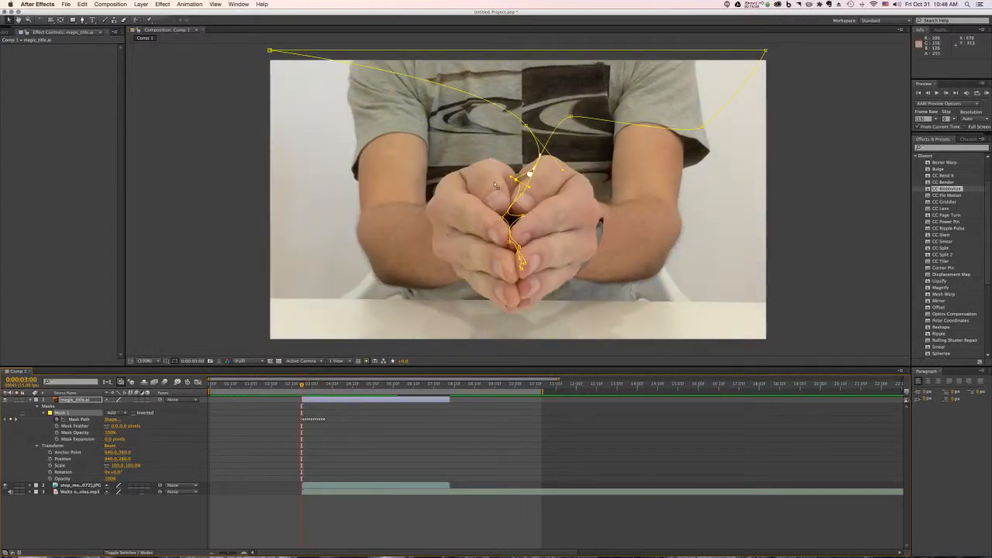
{"action": "left_click", "coordinate": [50, 458]}
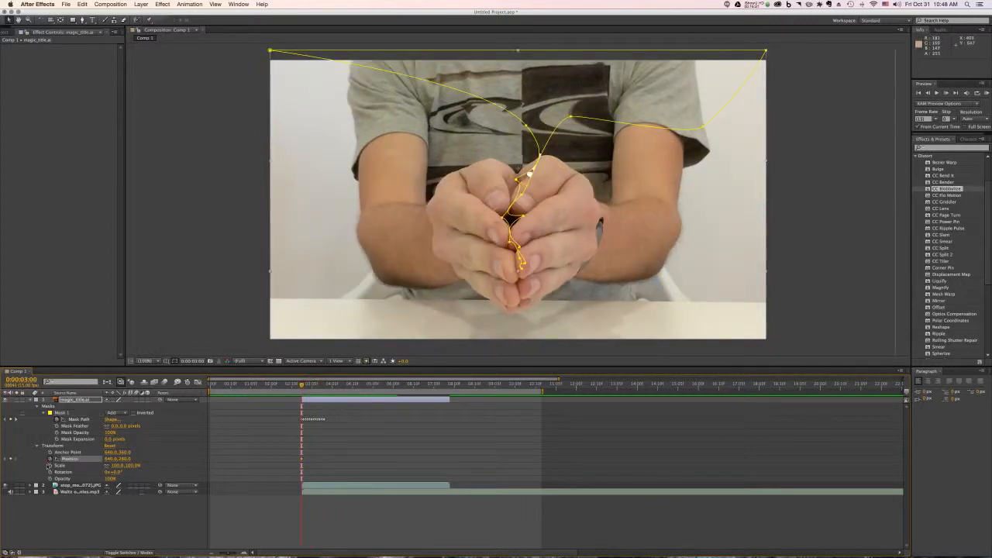
{"action": "left_click", "coordinate": [49, 465]}
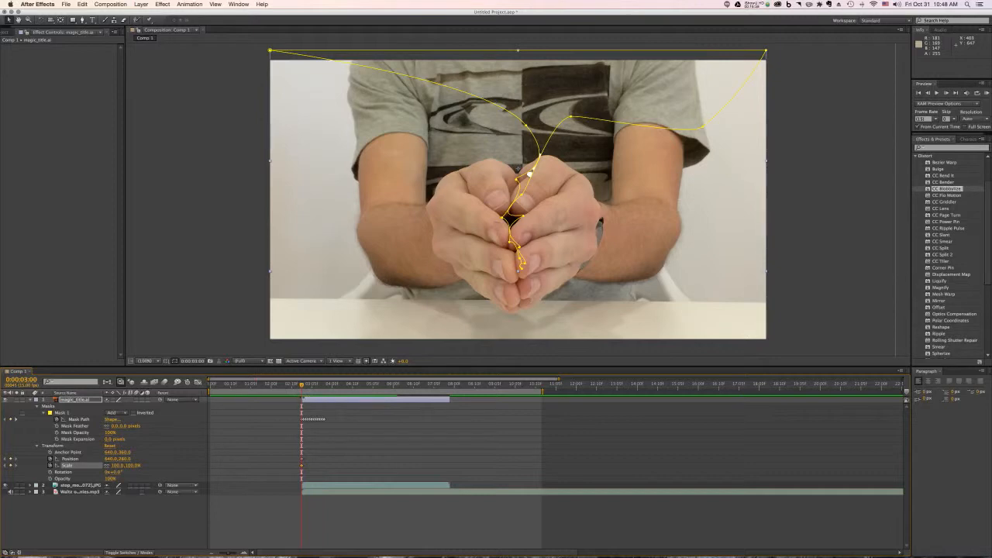
Add Position and Scale keyframes for the title at 0:00:03:11 and try to change its scale at 0:00:03:00.
{"action": "left_click_drag", "start_coordinate": [302, 385], "coordinate": [324, 386]}
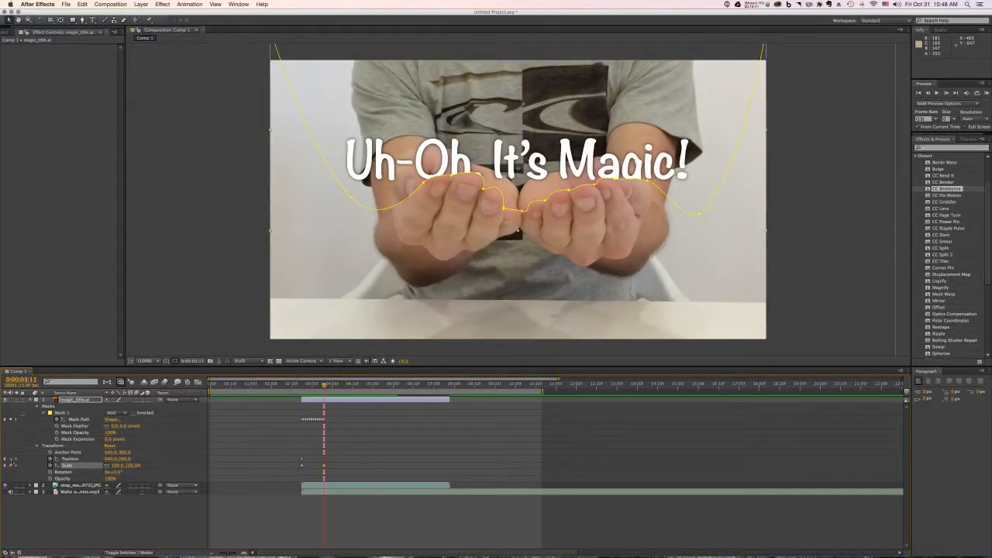
{"action": "left_click", "coordinate": [10, 459]}
{"action": "left_click_drag", "start_coordinate": [324, 386], "coordinate": [302, 386]}
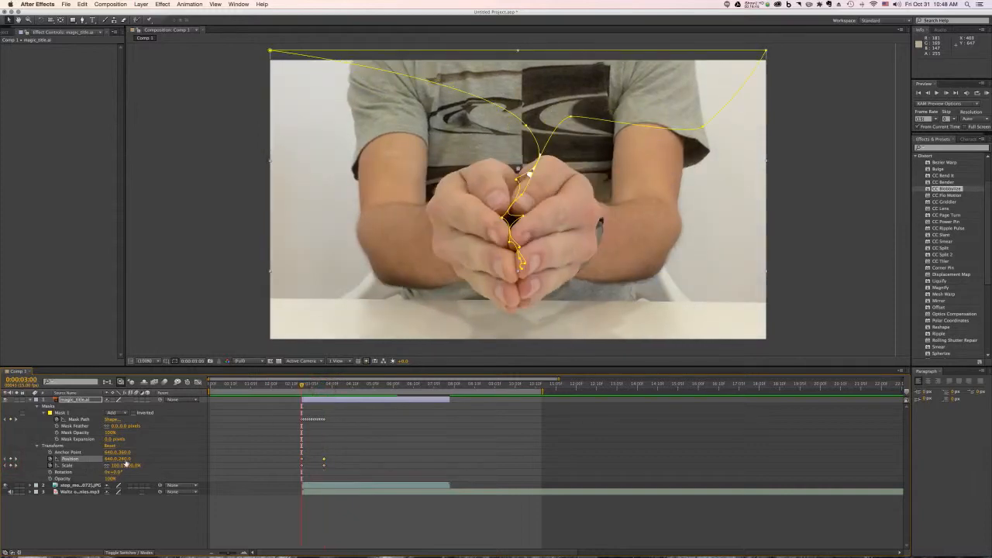
{"action": "left_click_drag", "start_coordinate": [126, 465], "coordinate": [117, 467]}
Undo the title's scale change and its Position and Scale keyframes, keeping the tightened mask path.
{"action": "key", "text": "super+z"}
{"action": "key", "text": "super+z"}
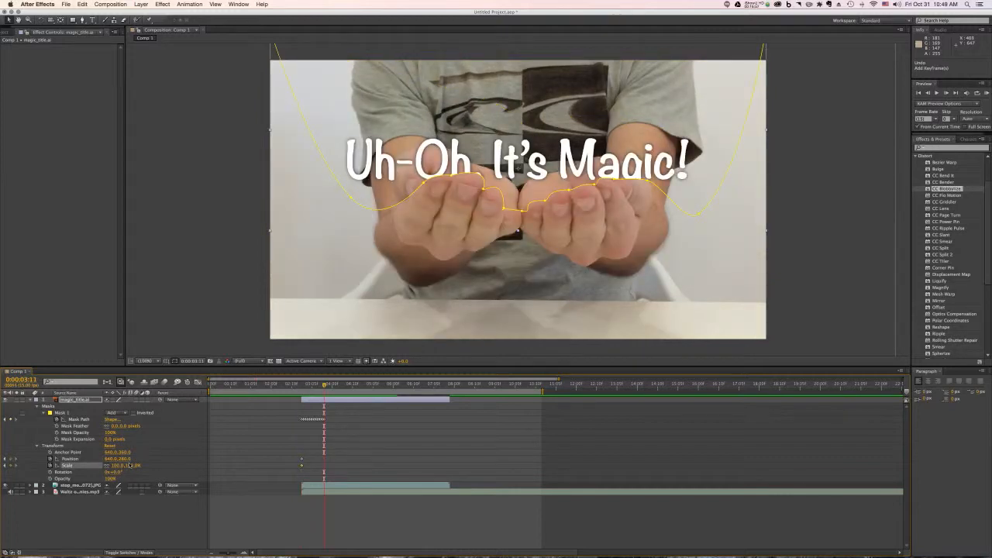
{"action": "key", "text": "super+z"}
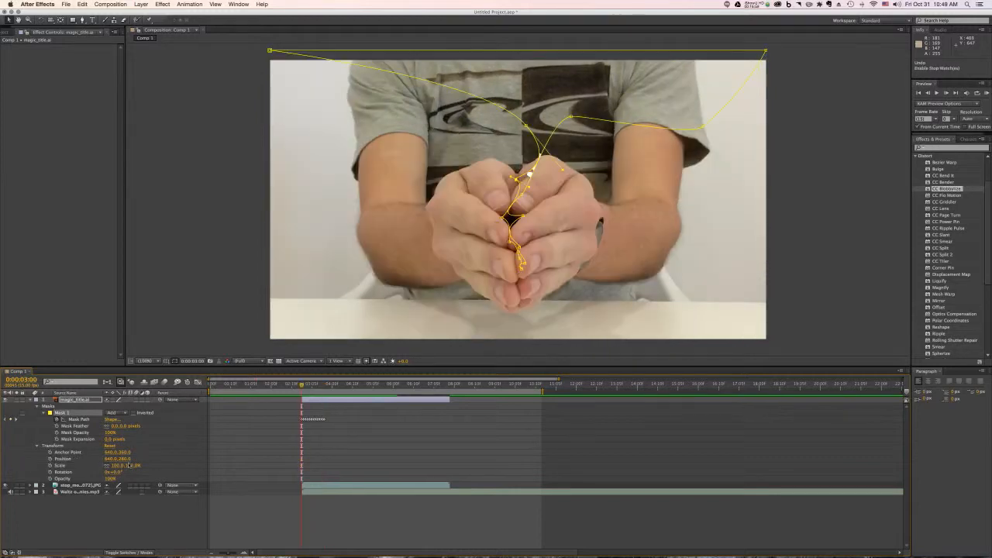
{"action": "key", "text": "super+z"}
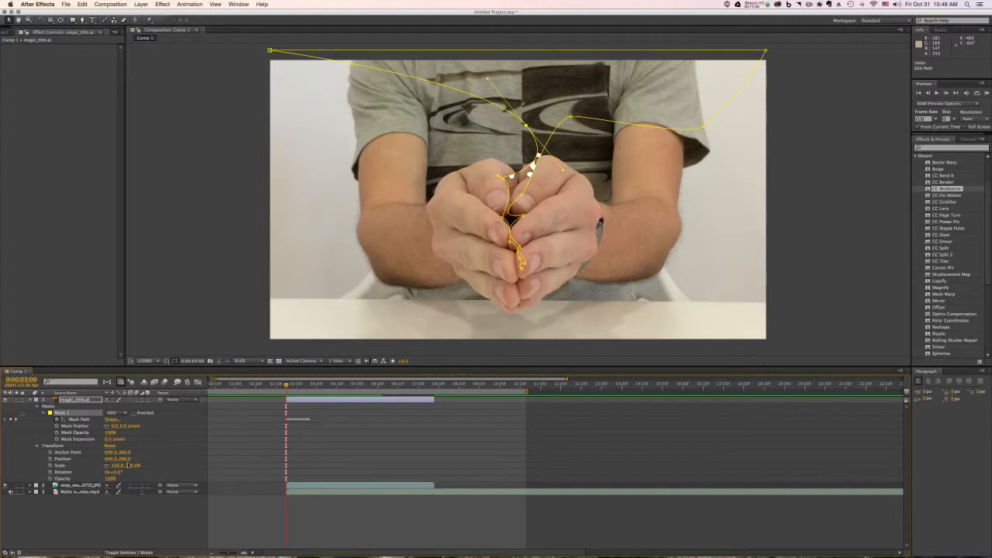
{"action": "key", "text": "super+z"}
Collapse the title's Transform properties and RAM-preview the reveal starting at 0:00:02:13.
{"action": "left_click", "coordinate": [37, 446]}
{"action": "scroll", "coordinate": [35, 447], "scroll_direction": "right", "scroll_amount": 1}
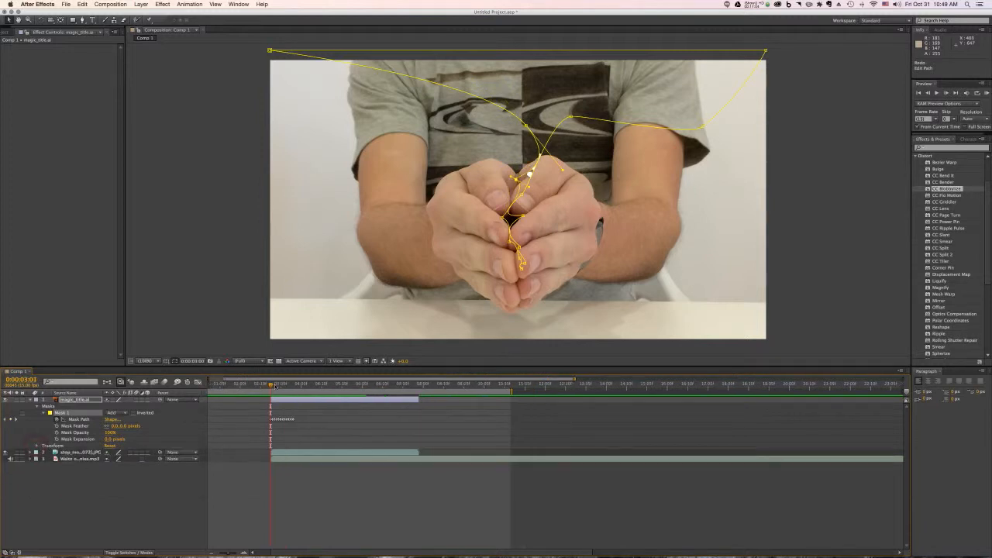
{"action": "mouse_move", "coordinate": [274, 386]}
{"action": "left_mouse_down"}
{"action": "mouse_move", "coordinate": [287, 386]}
{"action": "mouse_move", "coordinate": [266, 387]}
{"action": "left_mouse_up"}
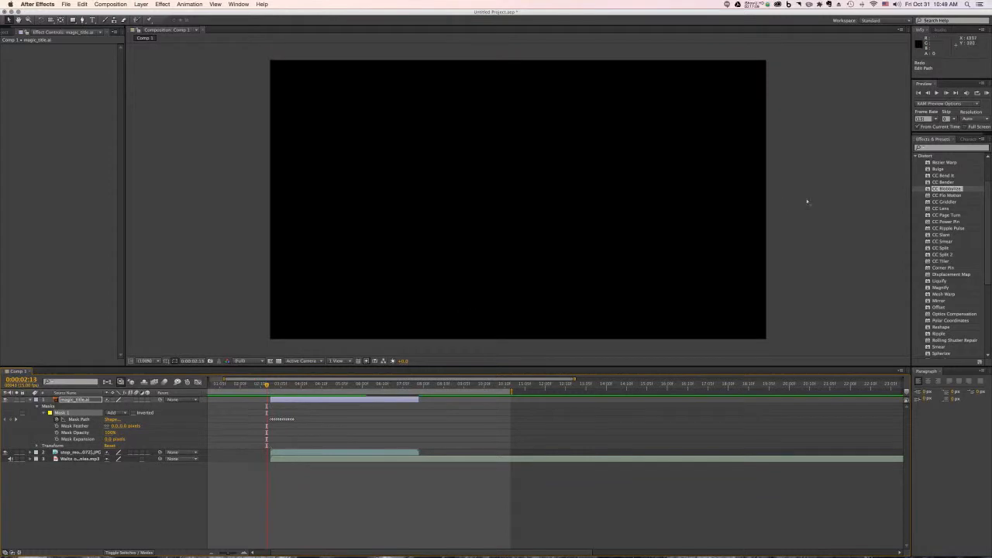
{"action": "left_click", "coordinate": [986, 93]}
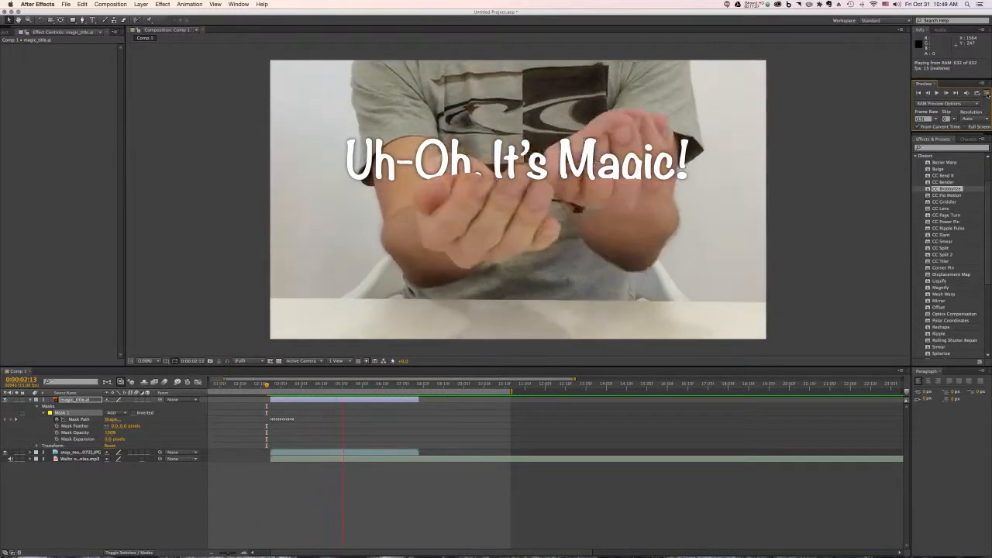
{"action": "left_click", "coordinate": [987, 93]}
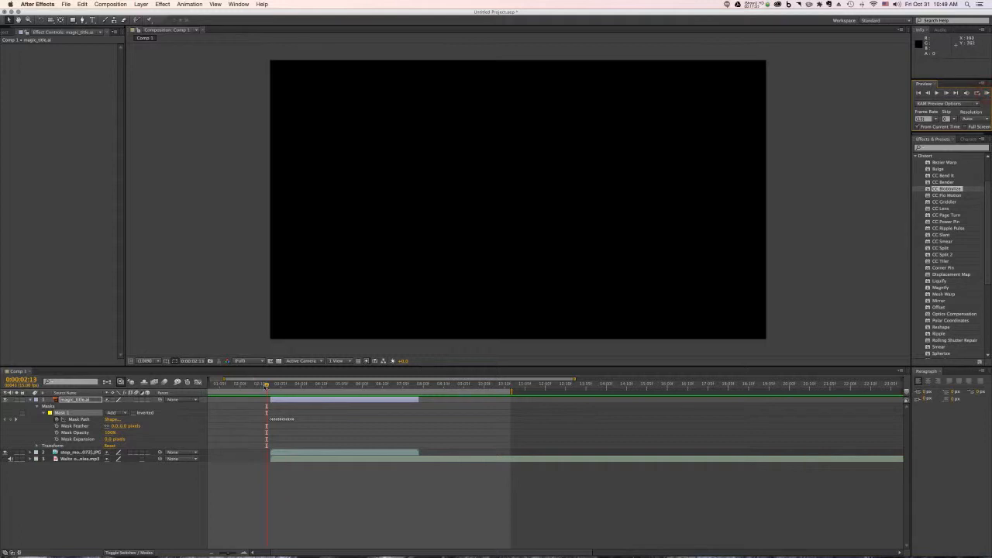
RAM-preview the composition from its beginning at 0:00:00:00 and stop playback.
{"action": "key", "text": "Home"}
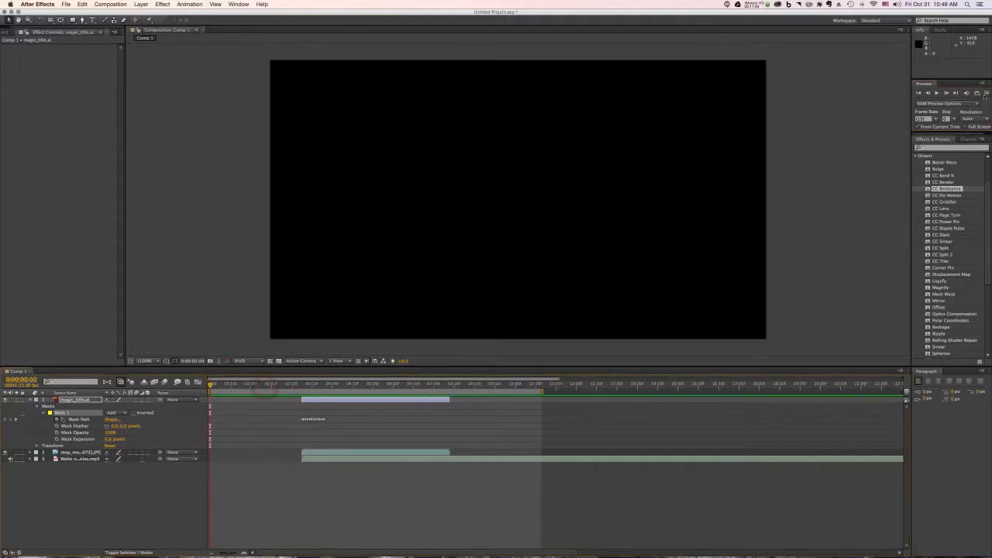
{"action": "left_click", "coordinate": [985, 93]}
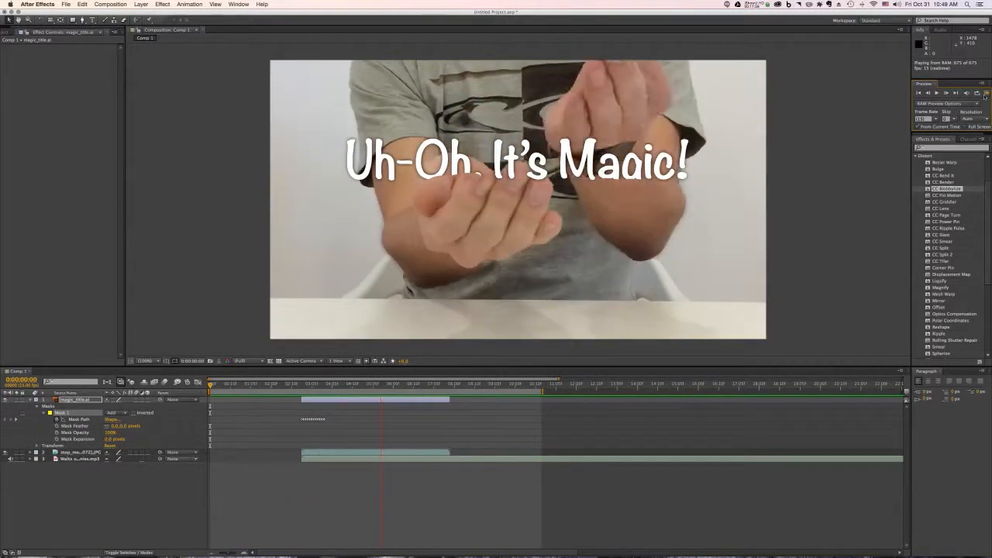
{"action": "left_click", "coordinate": [986, 93]}
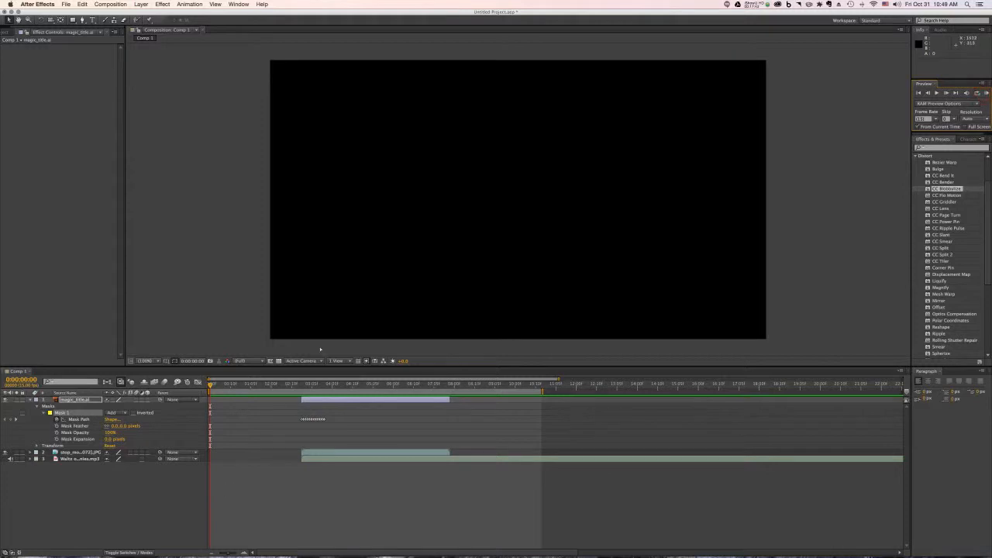
Copy the title's last mask path keyframe from 0:00:03:11 to 0:00:03:12.
{"action": "left_click", "coordinate": [322, 385]}
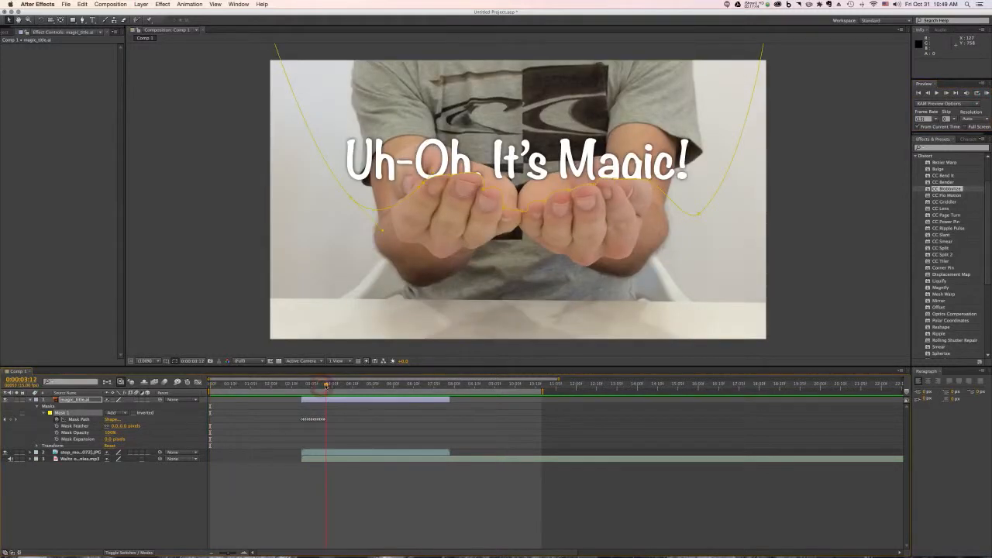
{"action": "left_click", "coordinate": [324, 420]}
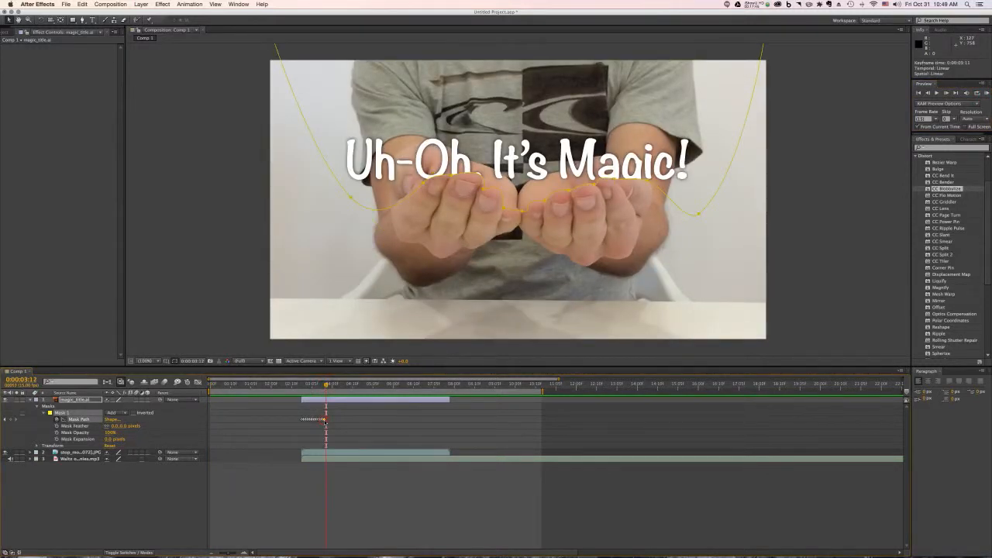
{"action": "key", "text": "super+v"}
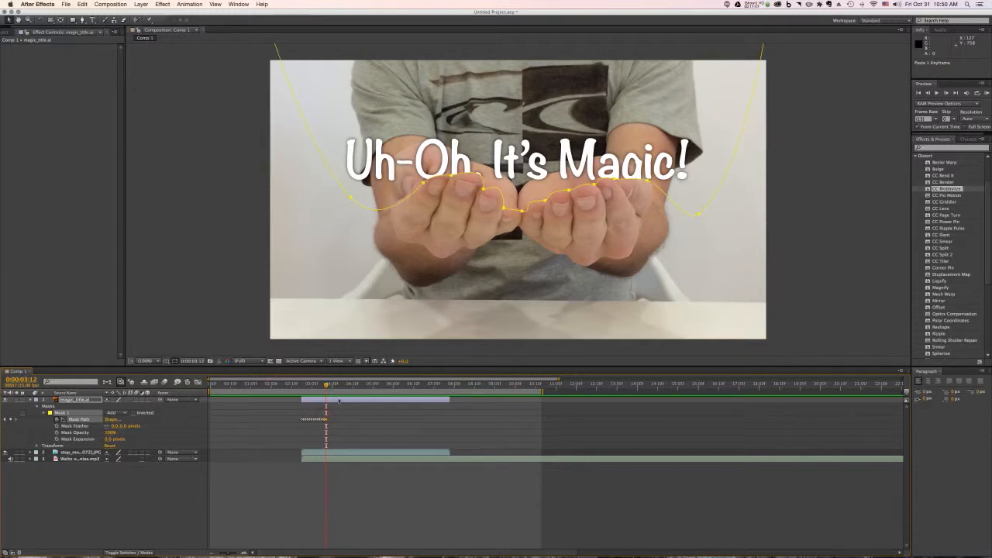
{"action": "left_click", "coordinate": [372, 241]}
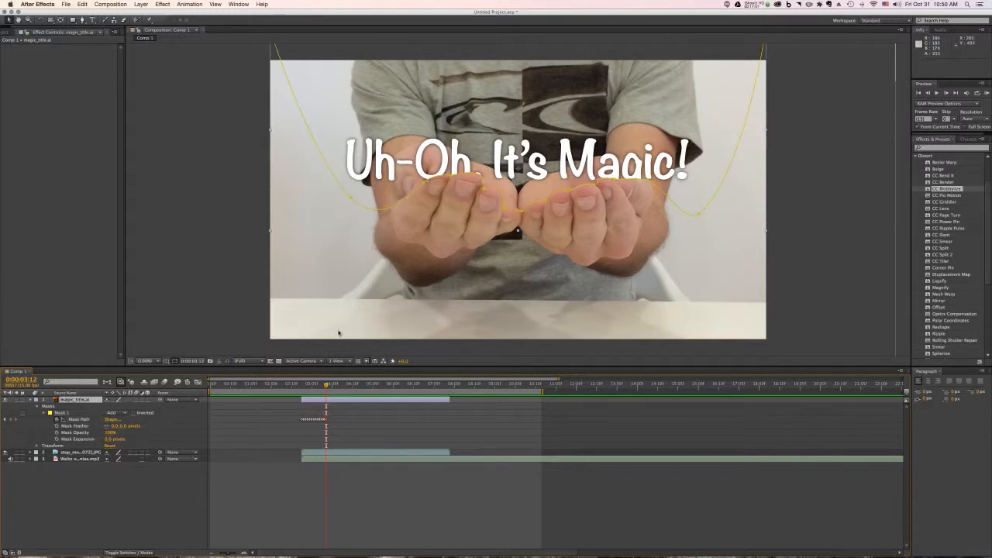
{"action": "left_click", "coordinate": [78, 418]}
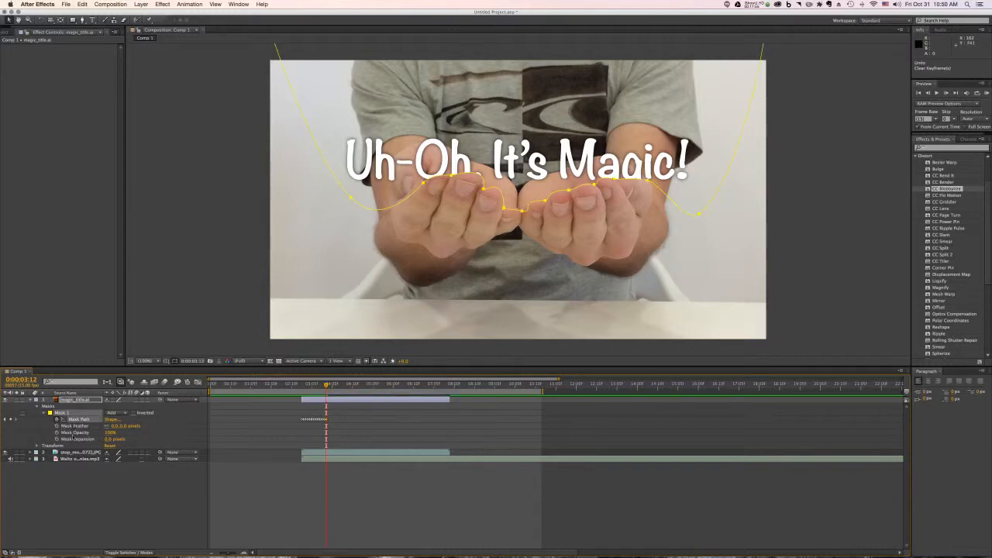
Try increasing Mask 1's expansion, and undo it along with the mask path keyframe pasted at 0:00:03:12.
{"action": "left_click_drag", "start_coordinate": [110, 432], "coordinate": [147, 439]}
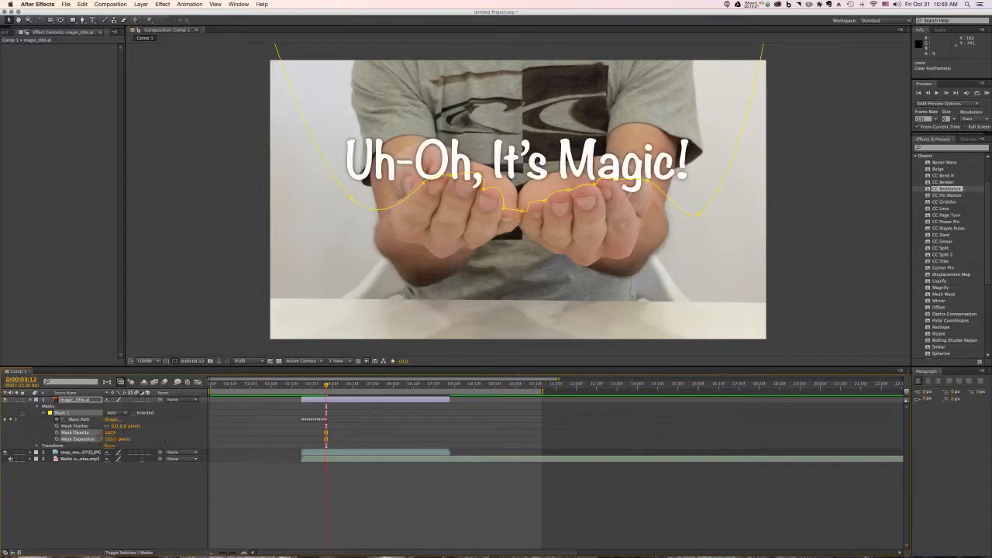
{"action": "key", "text": "super+z"}
{"action": "key", "text": "super+z"}
{"action": "key", "text": "super+z"}
{"action": "key", "text": "super+z"}
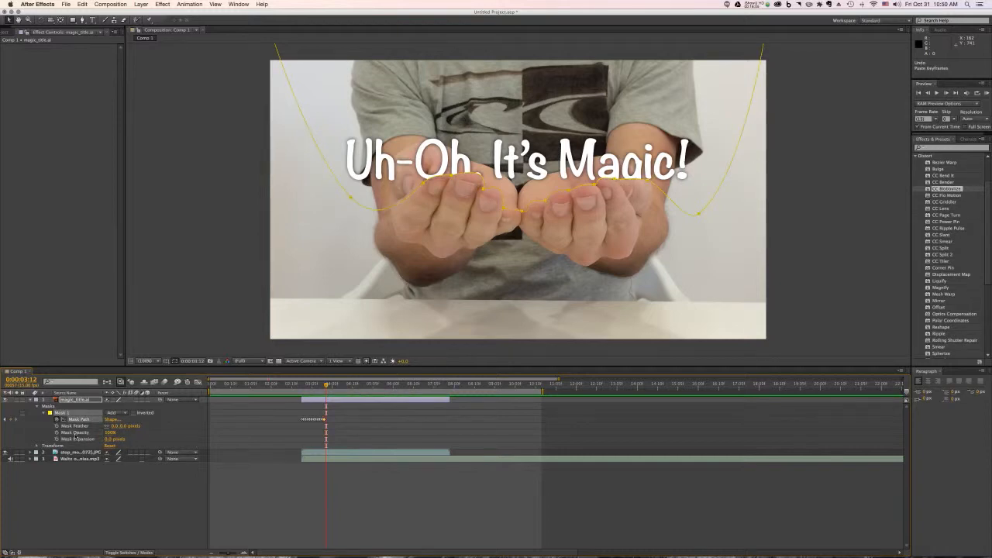
Toggle Mask 1's inversion on and off to compare both results, leaving the mask inverted.
{"action": "left_click", "coordinate": [134, 413]}
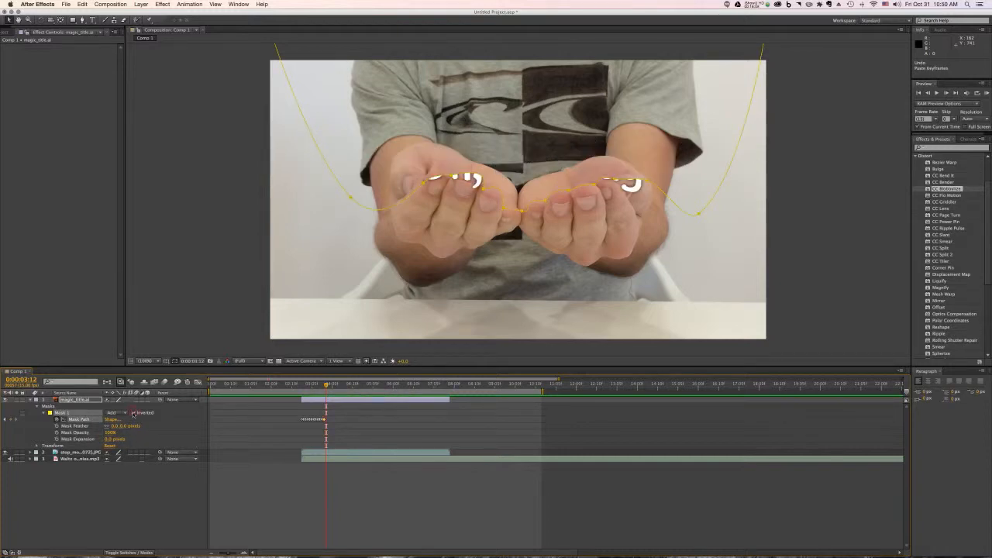
{"action": "left_click", "coordinate": [133, 412]}
{"action": "left_click", "coordinate": [134, 413]}
{"action": "left_click", "coordinate": [133, 413]}
{"action": "left_click", "coordinate": [133, 413]}
{"action": "left_click", "coordinate": [134, 413]}
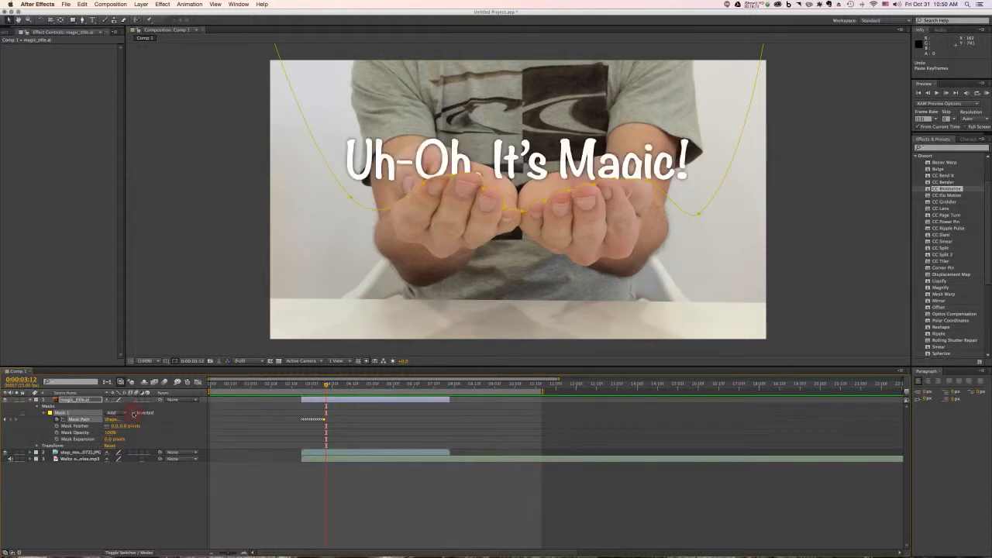
{"action": "left_click", "coordinate": [133, 413]}
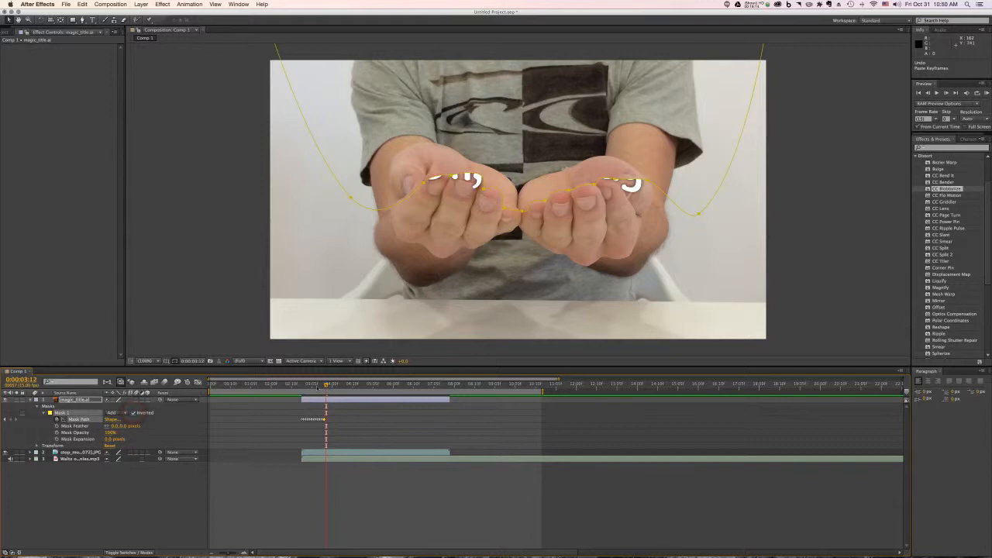
At 0:00:03:04, set Mask 1's mode to Subtract and turn off its inversion.
{"action": "left_click_drag", "start_coordinate": [327, 387], "coordinate": [310, 387]}
{"action": "left_click", "coordinate": [124, 413]}
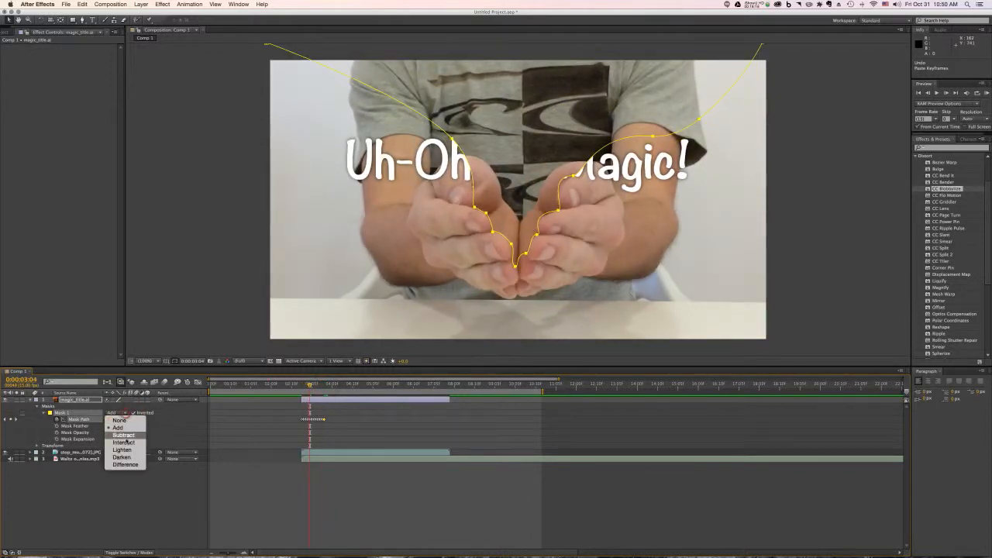
{"action": "left_click", "coordinate": [124, 435]}
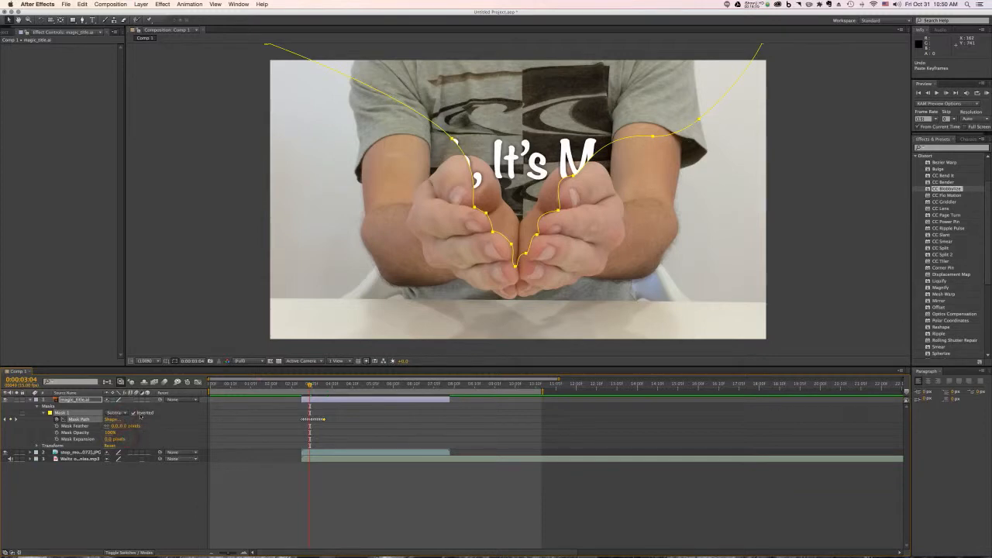
{"action": "left_click", "coordinate": [133, 413]}
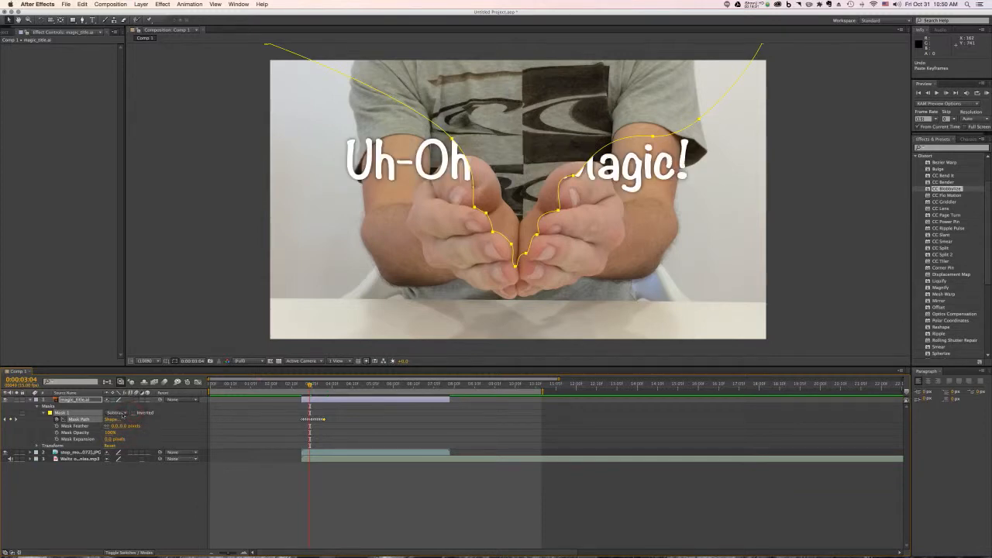
Try the Intersect mode on Mask 1 and set its mode to None.
{"action": "left_click", "coordinate": [122, 414]}
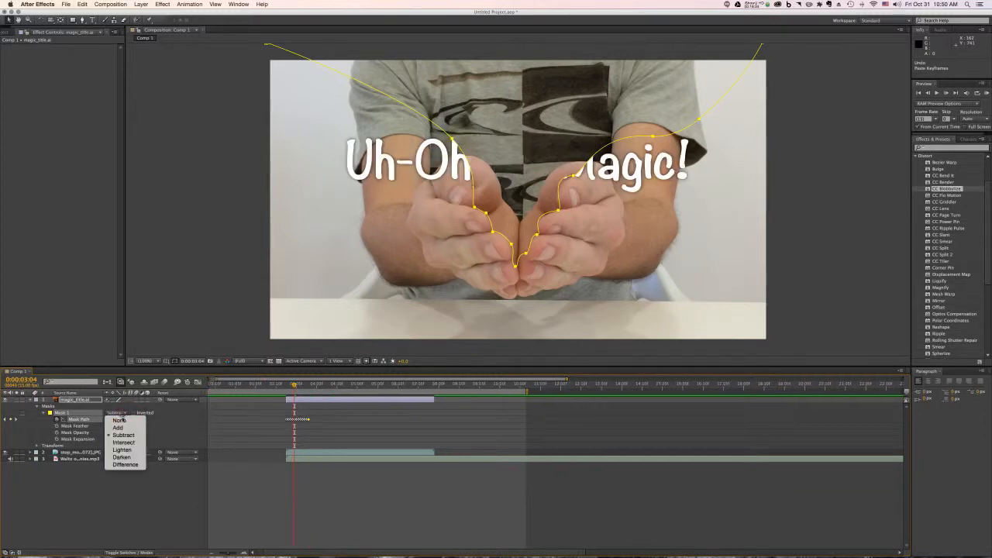
{"action": "left_click", "coordinate": [124, 443]}
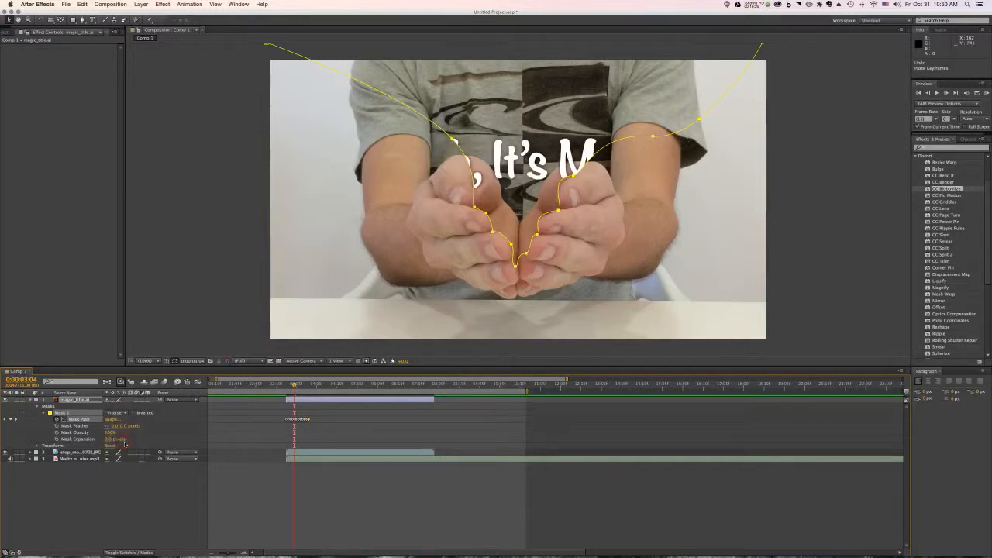
{"action": "left_click", "coordinate": [116, 413]}
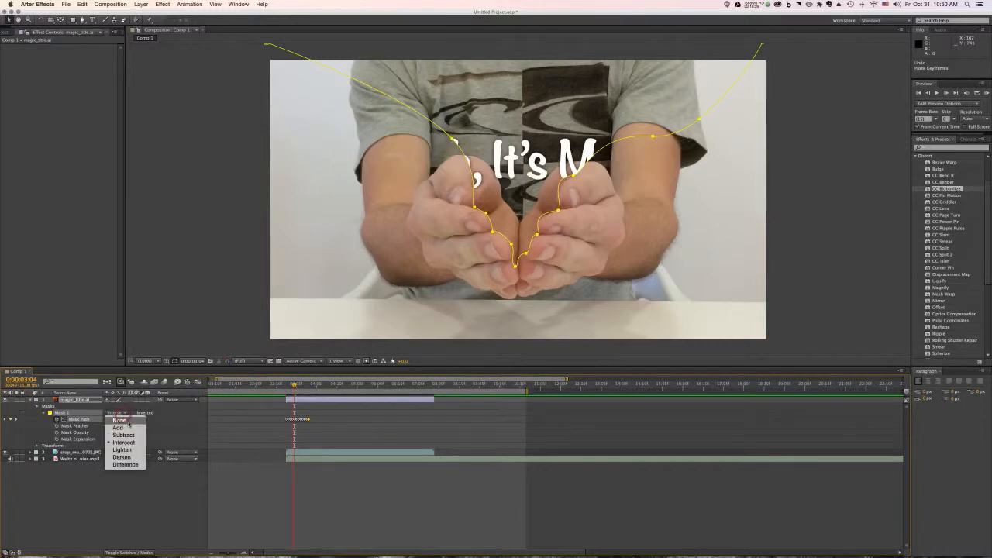
{"action": "left_click", "coordinate": [124, 420]}
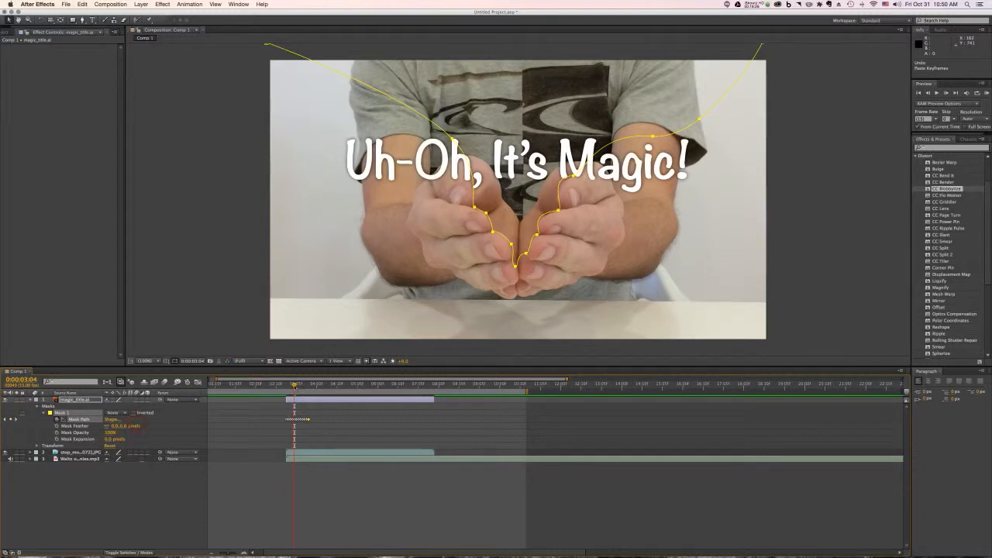
At 0:00:03:08, set Mask 1's mode to Intersect.
{"action": "left_click", "coordinate": [298, 385]}
{"action": "left_click_drag", "start_coordinate": [299, 385], "coordinate": [302, 385]}
{"action": "left_click", "coordinate": [116, 413]}
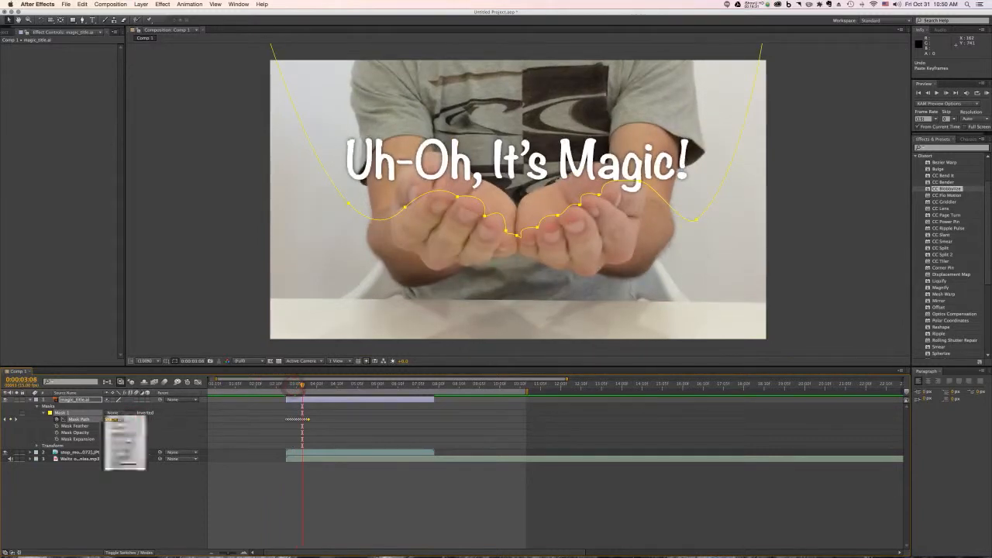
{"action": "left_click", "coordinate": [124, 442]}
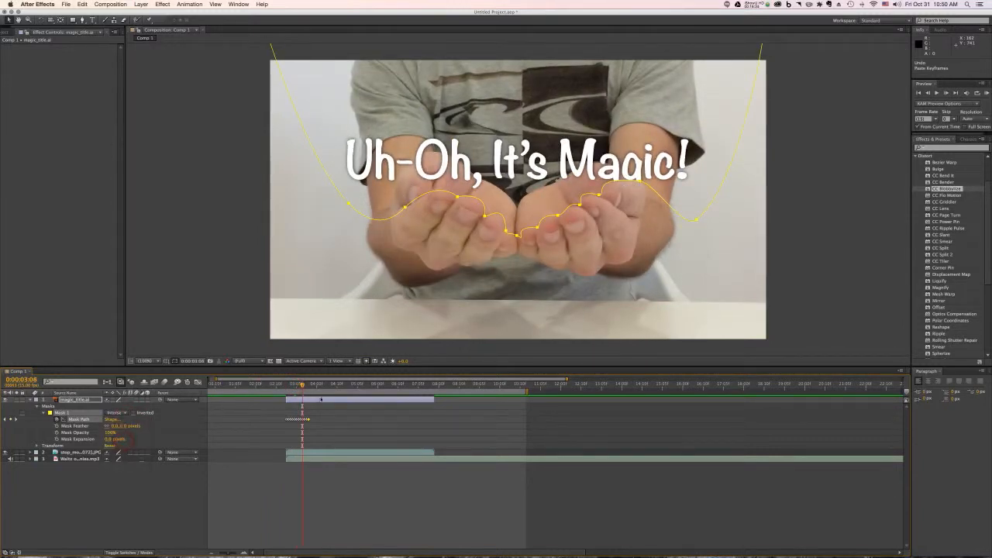
At 0:00:03:01, try the Lighten mode on Mask 1 and set its mode back to None.
{"action": "left_click_drag", "start_coordinate": [303, 385], "coordinate": [288, 390]}
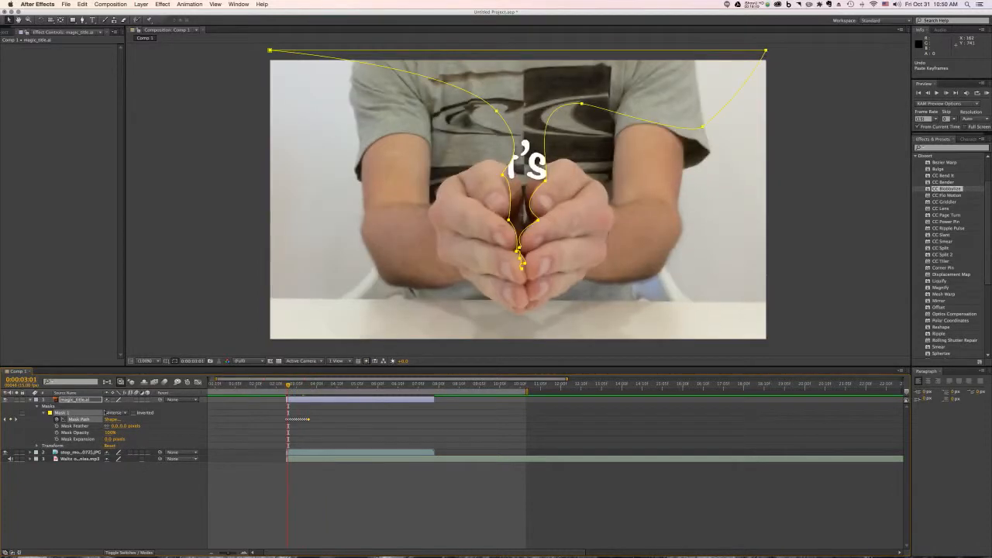
{"action": "left_click", "coordinate": [110, 413]}
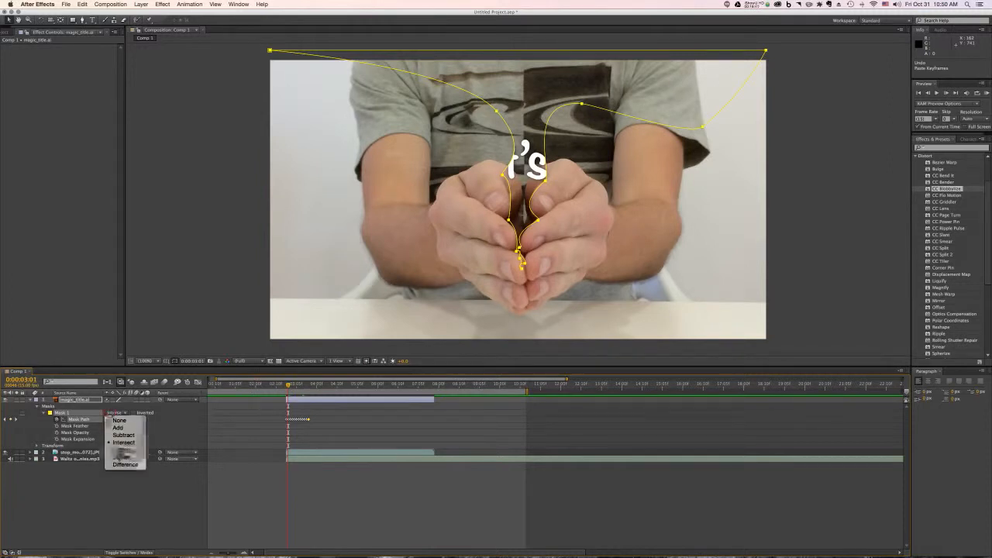
{"action": "left_click", "coordinate": [120, 454]}
{"action": "left_click", "coordinate": [115, 413]}
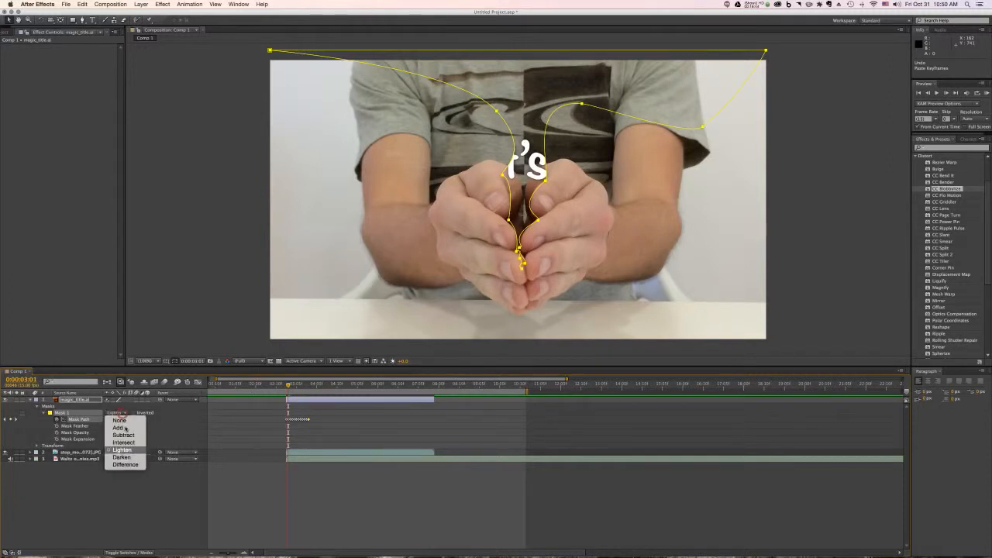
{"action": "left_click", "coordinate": [126, 423]}
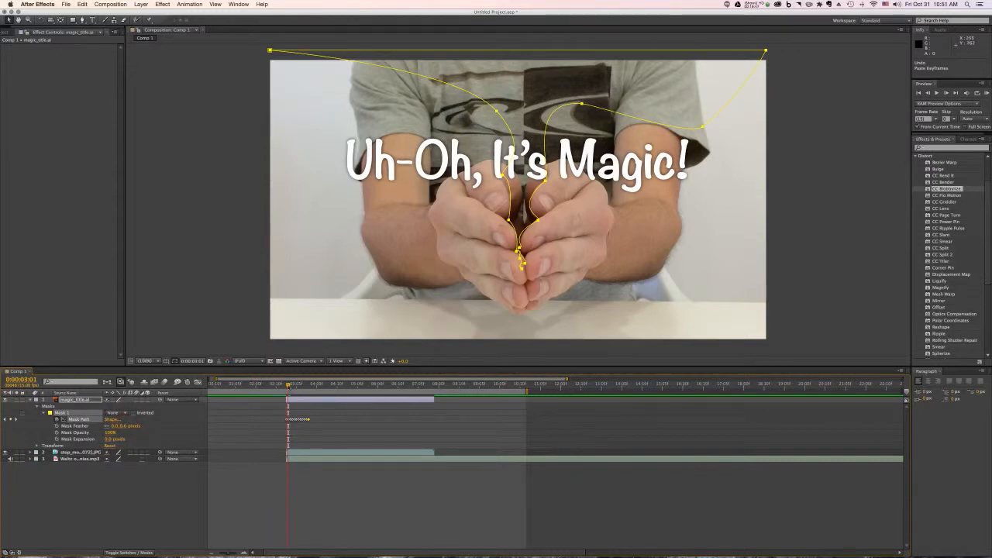
Scrub through the unmasked title up to 0:00:03:11, and set Mask 1's mode to Add at 0:00:03:06.
{"action": "left_click_drag", "start_coordinate": [288, 386], "coordinate": [308, 386]}
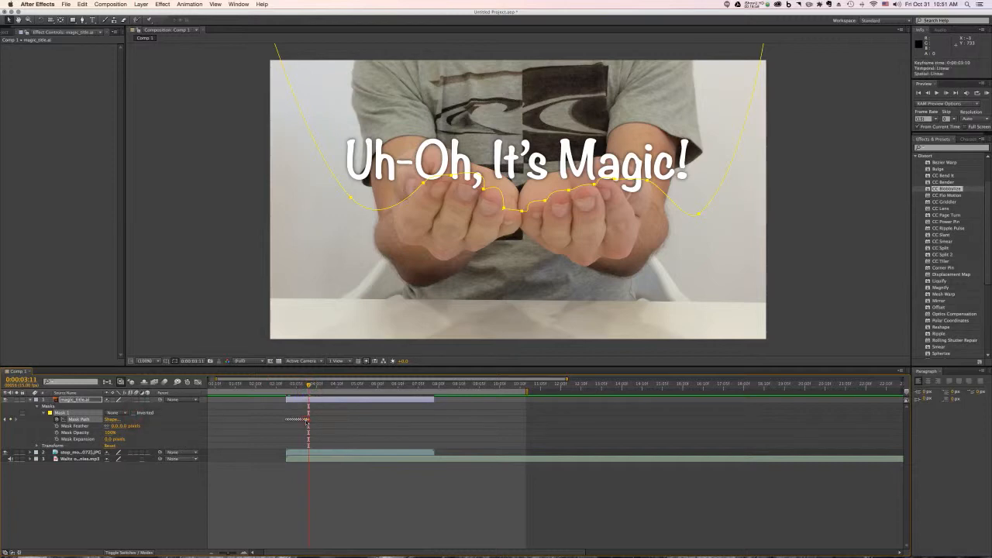
{"action": "left_click_drag", "start_coordinate": [309, 386], "coordinate": [298, 386]}
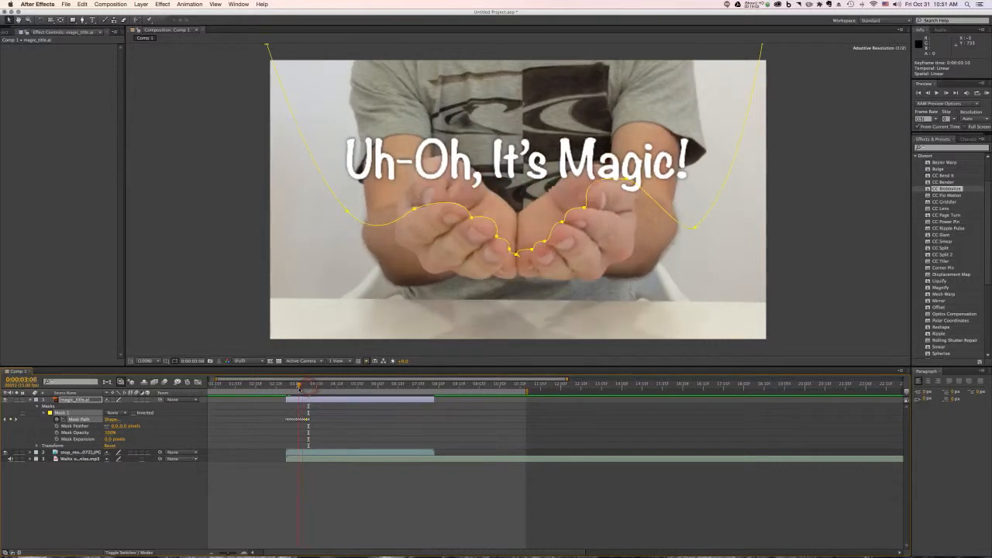
{"action": "left_click", "coordinate": [116, 415]}
{"action": "left_click", "coordinate": [126, 421]}
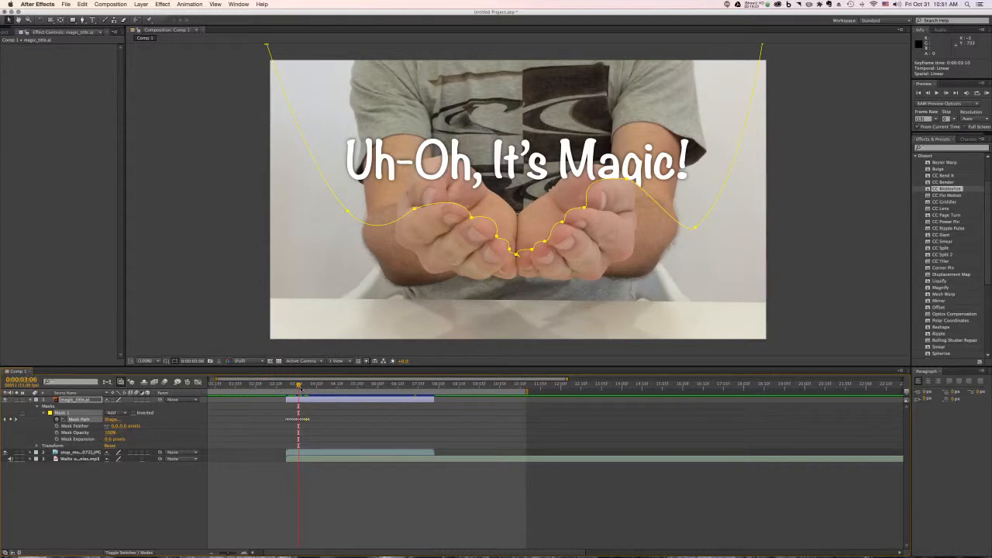
At 0:00:03:11, start keyframing Mask Expansion, raise it to 207 pixels, and scrub around that frame to check the title.
{"action": "mouse_move", "coordinate": [308, 386]}
{"action": "left_mouse_down"}
{"action": "mouse_move", "coordinate": [294, 386]}
{"action": "mouse_move", "coordinate": [309, 386]}
{"action": "left_mouse_up"}
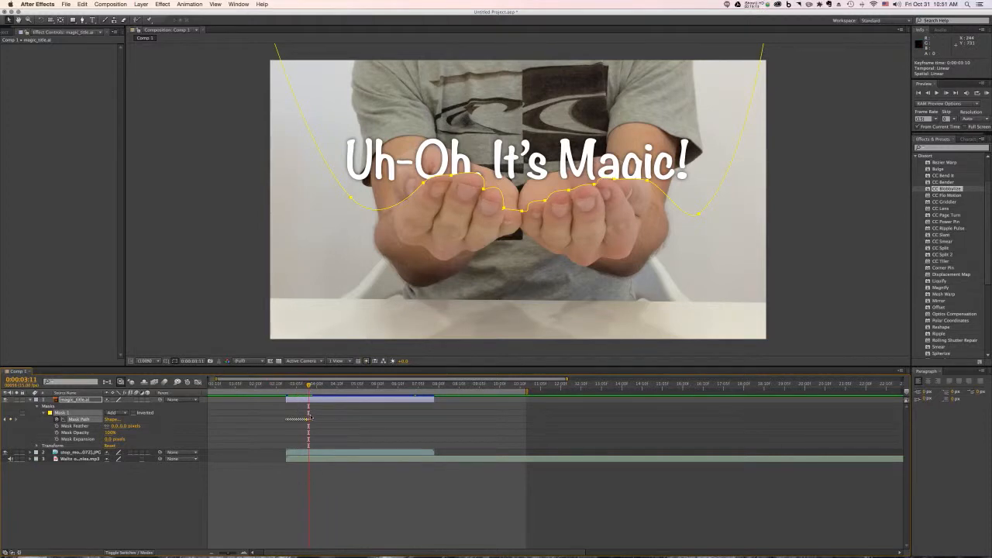
{"action": "left_click", "coordinate": [56, 439]}
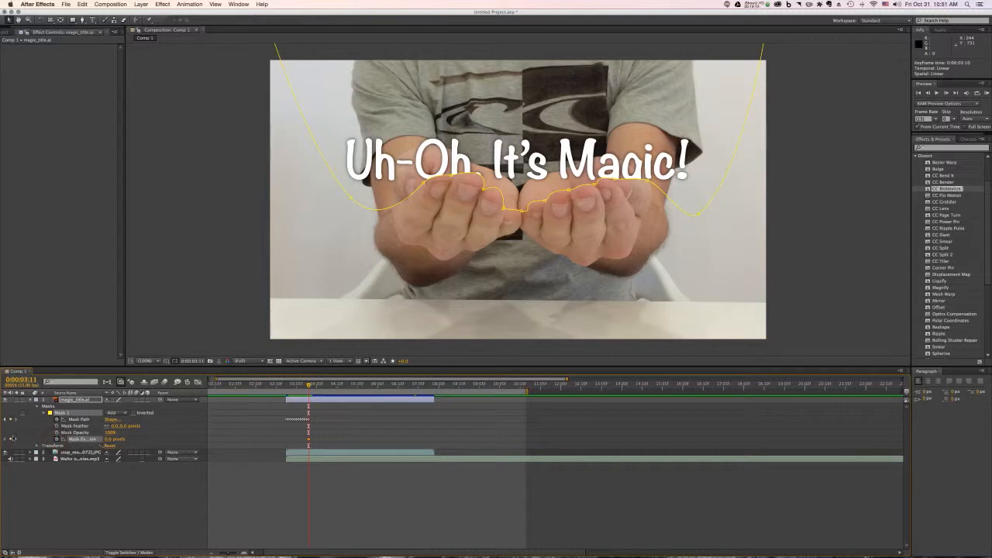
{"action": "left_click_drag", "start_coordinate": [126, 439], "coordinate": [233, 439]}
{"action": "left_click", "coordinate": [190, 442]}
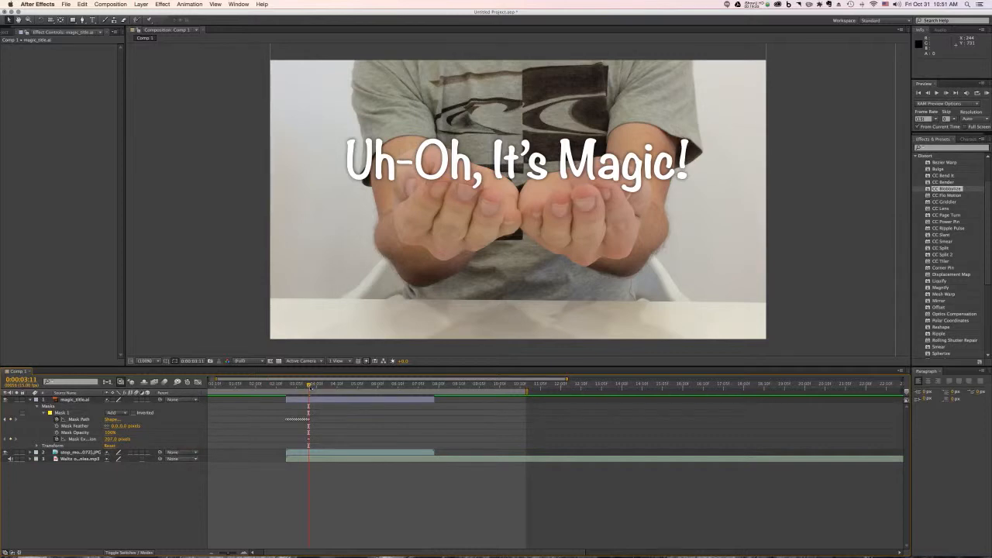
{"action": "mouse_move", "coordinate": [309, 388]}
{"action": "left_mouse_down"}
{"action": "mouse_move", "coordinate": [281, 387]}
{"action": "mouse_move", "coordinate": [311, 391]}
{"action": "left_mouse_up"}
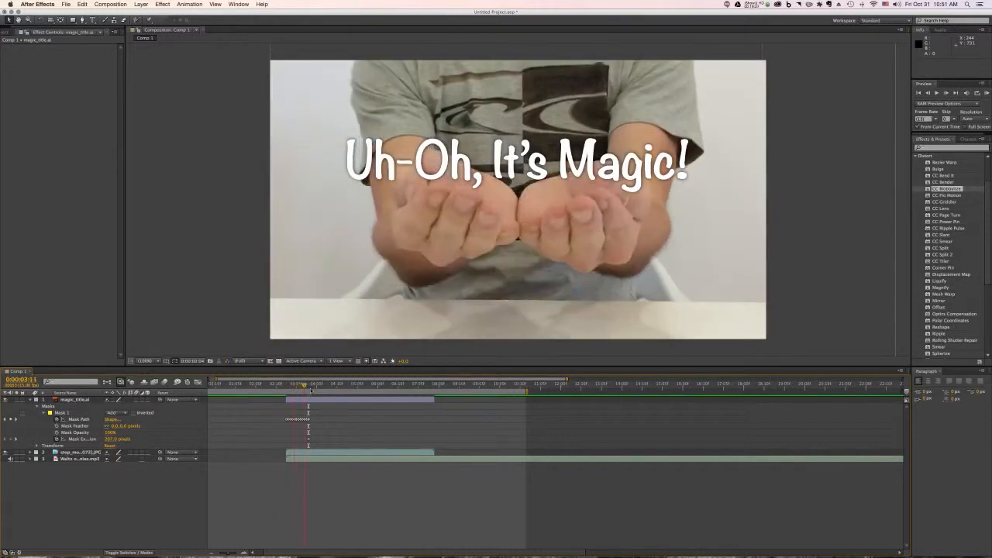
Copy the Mask Expansion keyframe from 0:00:03:11 to 0:00:03:10 and set the expansion there to 07 pixels.
{"action": "left_click", "coordinate": [309, 439]}
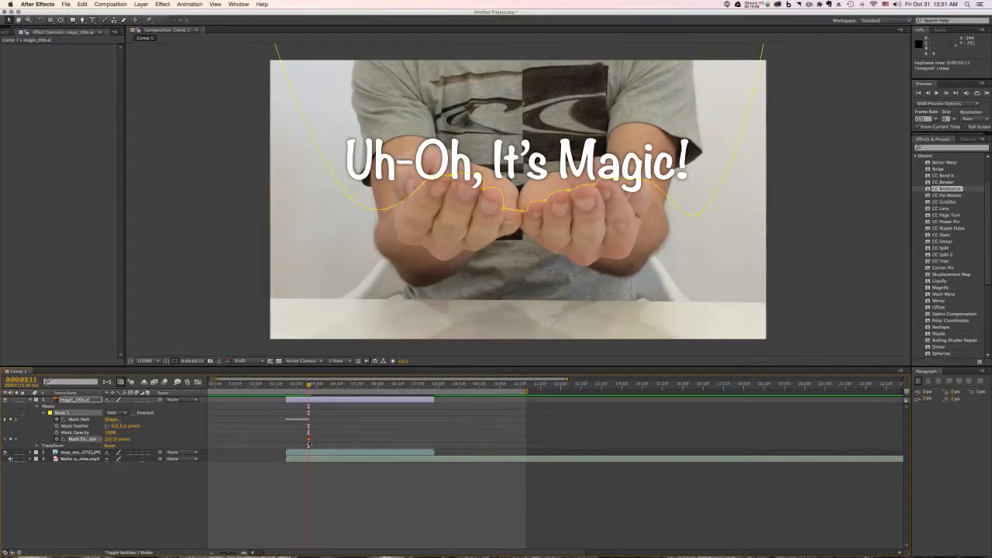
{"action": "key", "text": "super+c"}
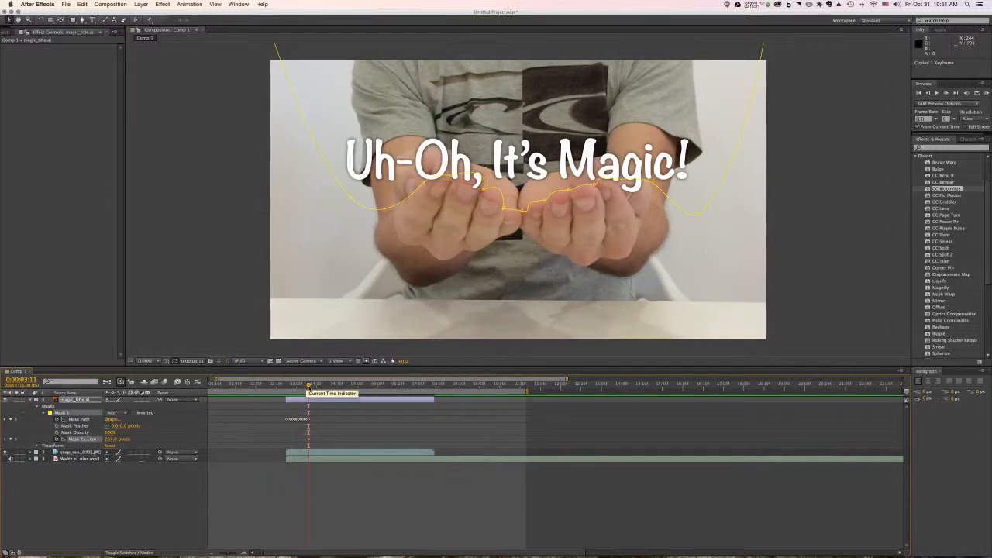
{"action": "left_click", "coordinate": [306, 385]}
{"action": "key", "text": "super+v"}
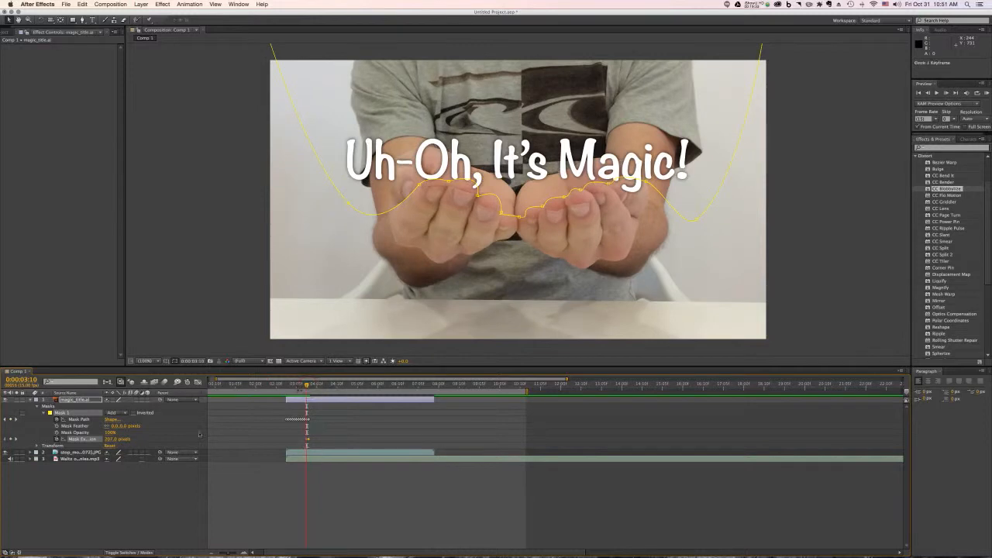
{"action": "left_click", "coordinate": [110, 439]}
{"action": "type", "text": "07"}
{"action": "key", "text": "Return"}
Scrub from 0:00:03:11 to 0:00:07:11 to examine the title after the mask expansion keyframes.
{"action": "mouse_move", "coordinate": [309, 385]}
{"action": "left_mouse_down"}
{"action": "mouse_move", "coordinate": [344, 385]}
{"action": "mouse_move", "coordinate": [309, 392]}
{"action": "left_mouse_up"}
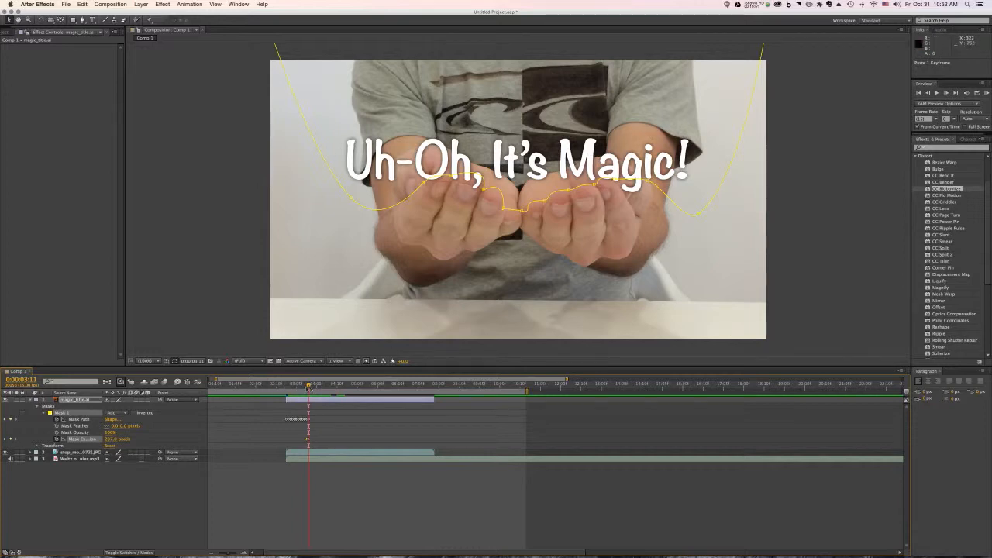
{"action": "left_click_drag", "start_coordinate": [309, 387], "coordinate": [431, 387]}
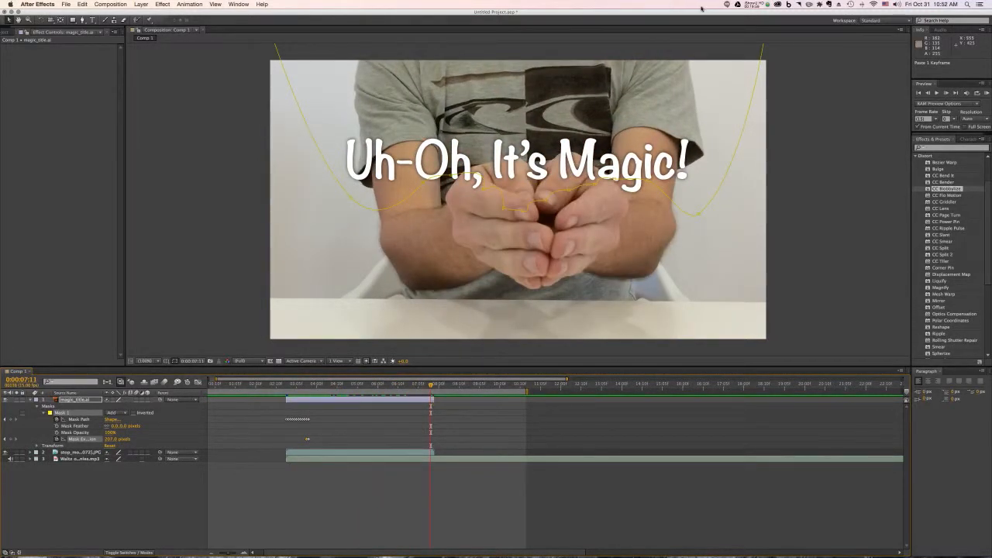
{"action": "left_click", "coordinate": [760, 4]}
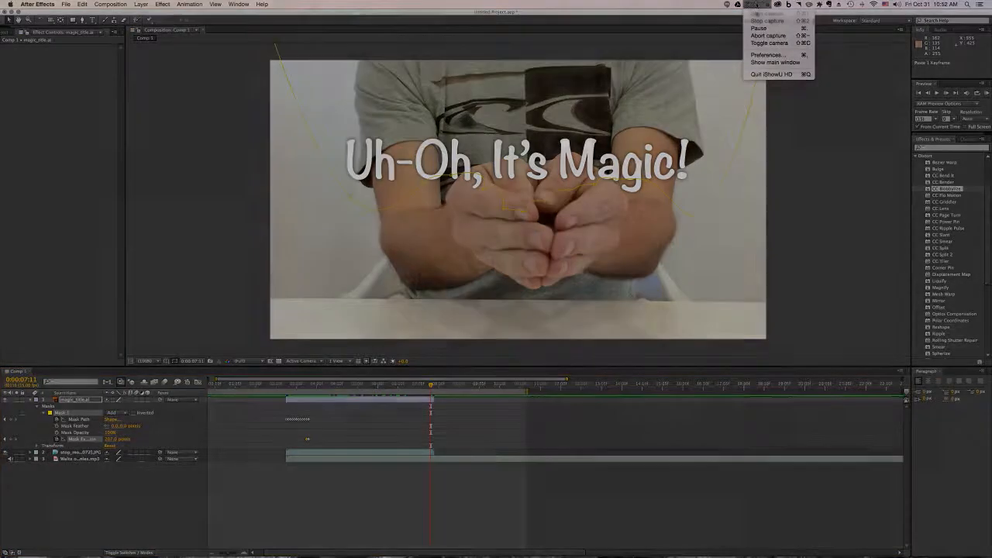